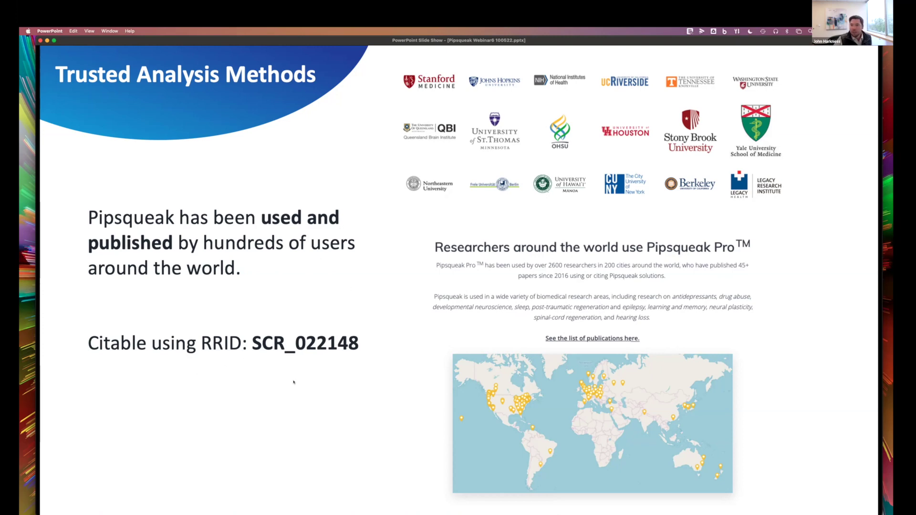
# Advance the slide show to the 'New Data Handling' slide, then move to the browser desktop
pyautogui.click(163, 264)
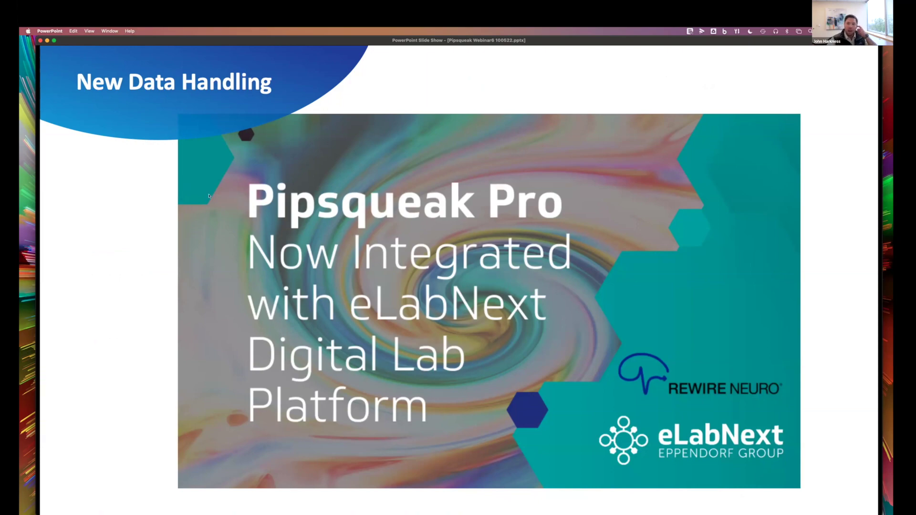
pyautogui.hotkey('ctrl', 'Left')
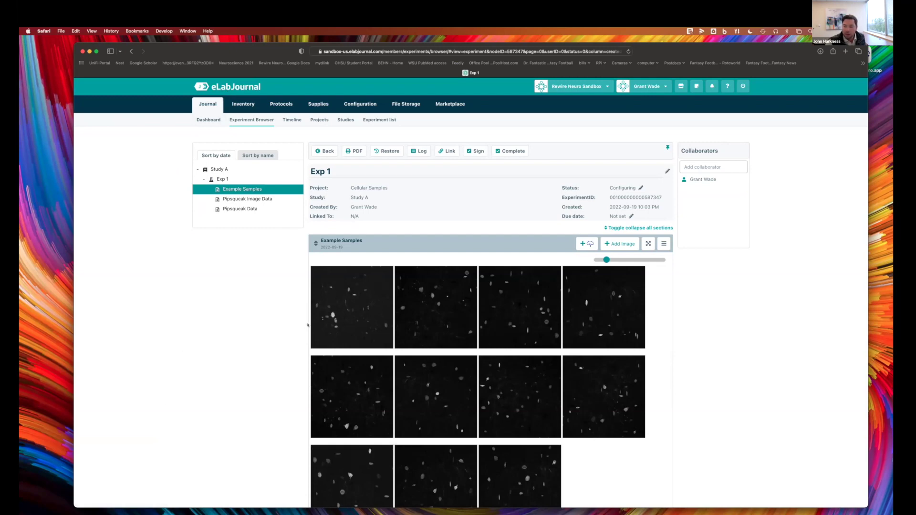
# Scroll through Exp 1's Example Samples and Pipsqueak Image Data sections in eLabJournal
pyautogui.scroll(-1, 377, 318)
pyautogui.scroll(-1, 377, 319)
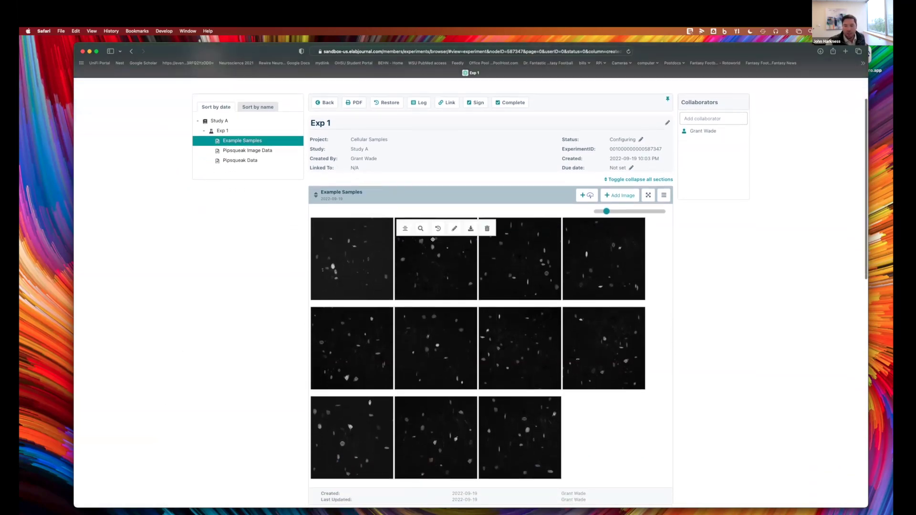
pyautogui.scroll(-2, 433, 239)
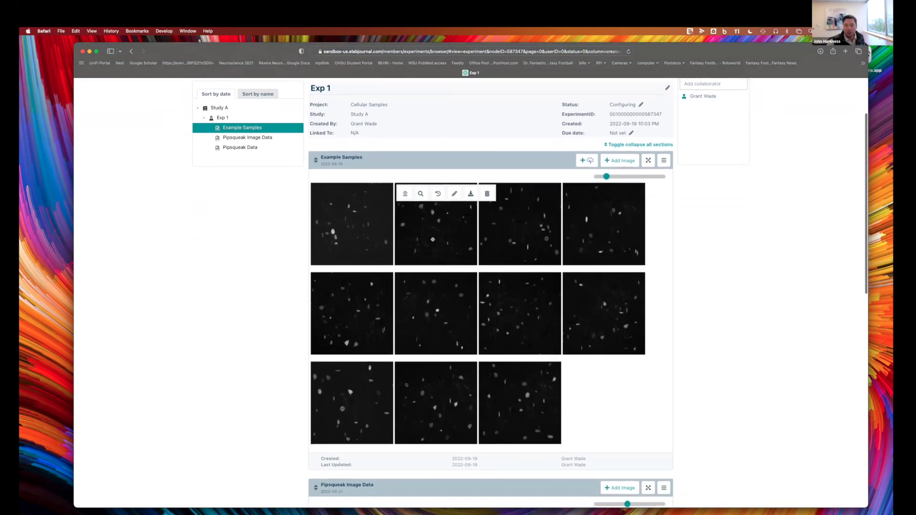
pyautogui.scroll(-1, 477, 372)
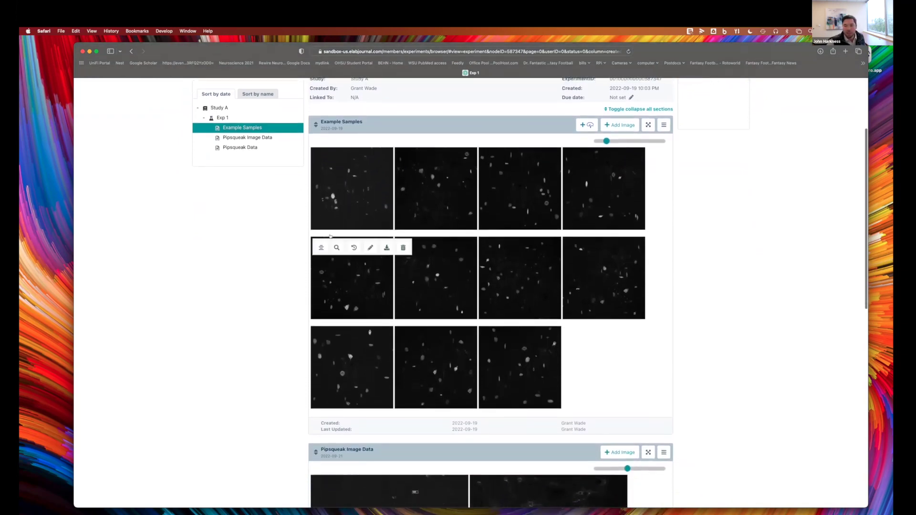
pyautogui.scroll(-5, 587, 292)
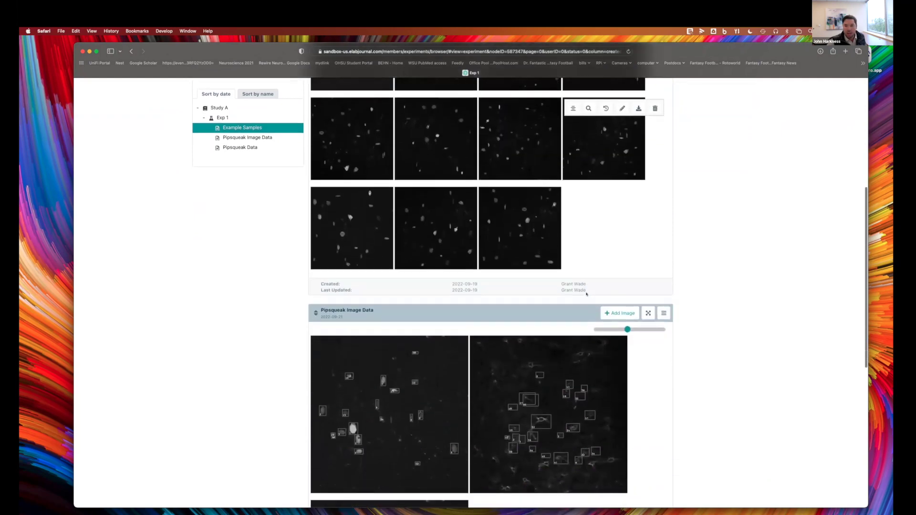
pyautogui.scroll(-1, 586, 294)
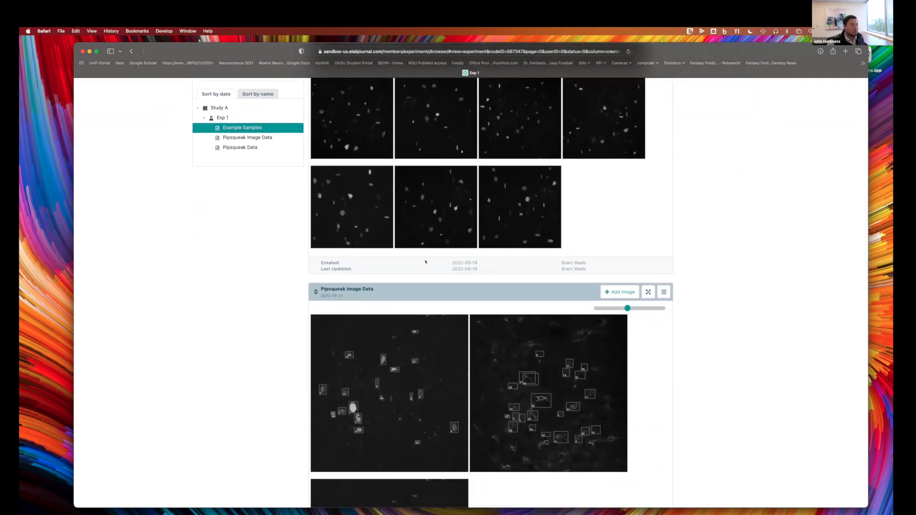
pyautogui.scroll(-5, 425, 261)
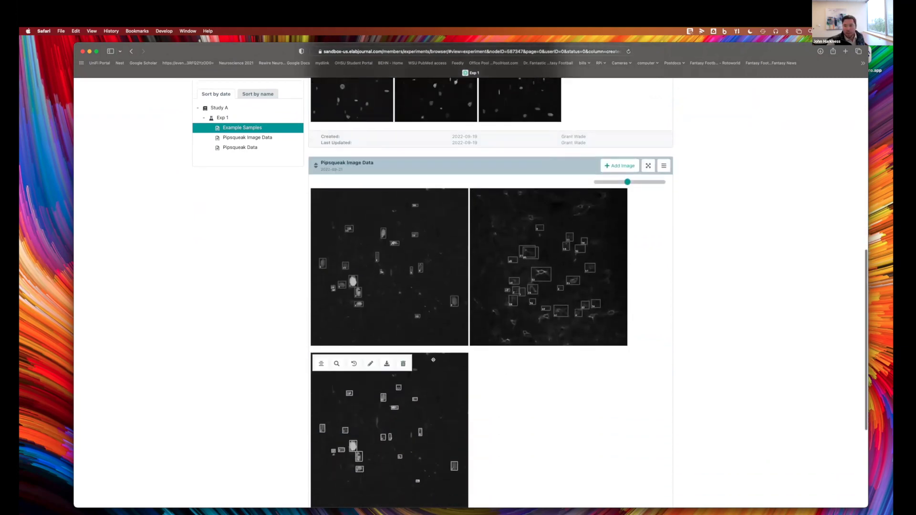
pyautogui.scroll(5, 433, 360)
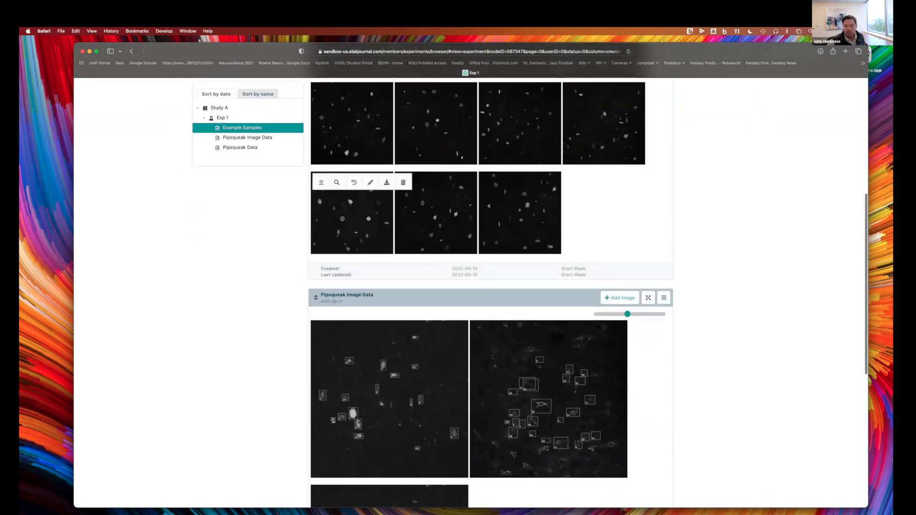
pyautogui.scroll(7, 368, 219)
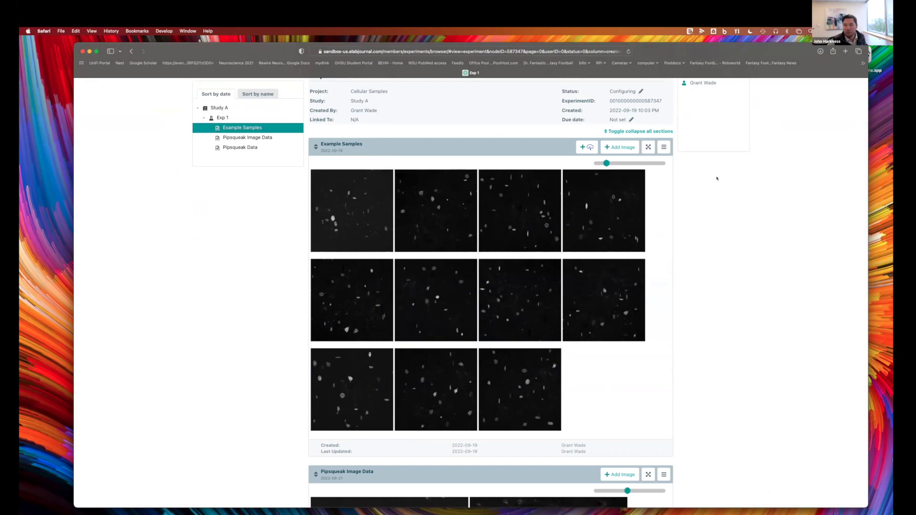
pyautogui.scroll(4, 722, 179)
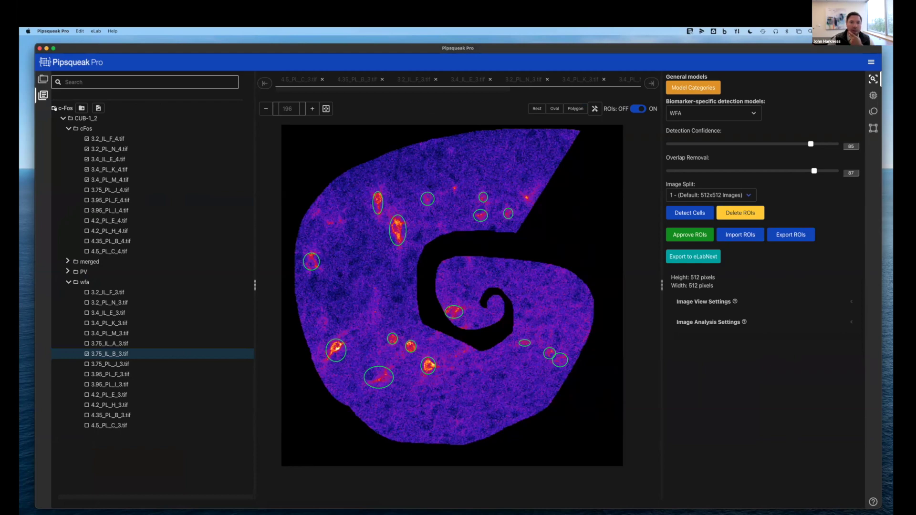
# Open the c-Fos project and start adding files via Import From eLabNext
pyautogui.click(43, 79)
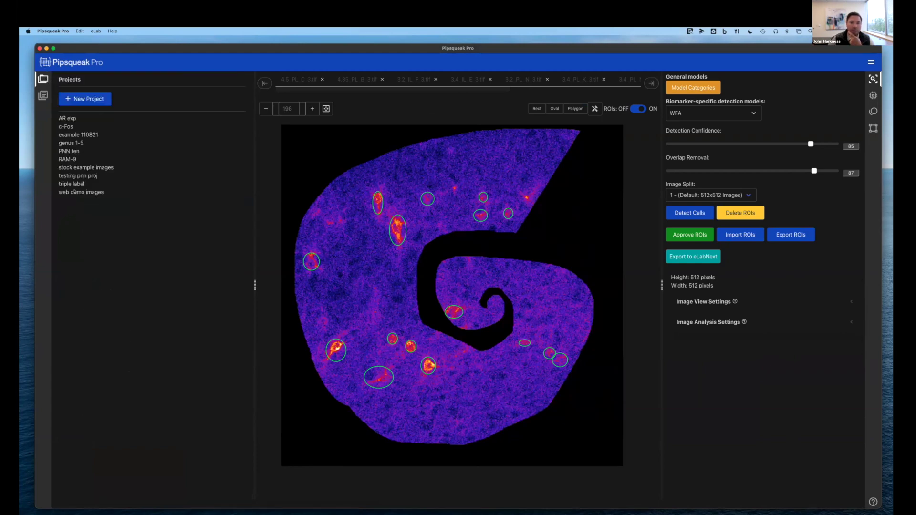
pyautogui.click(66, 126)
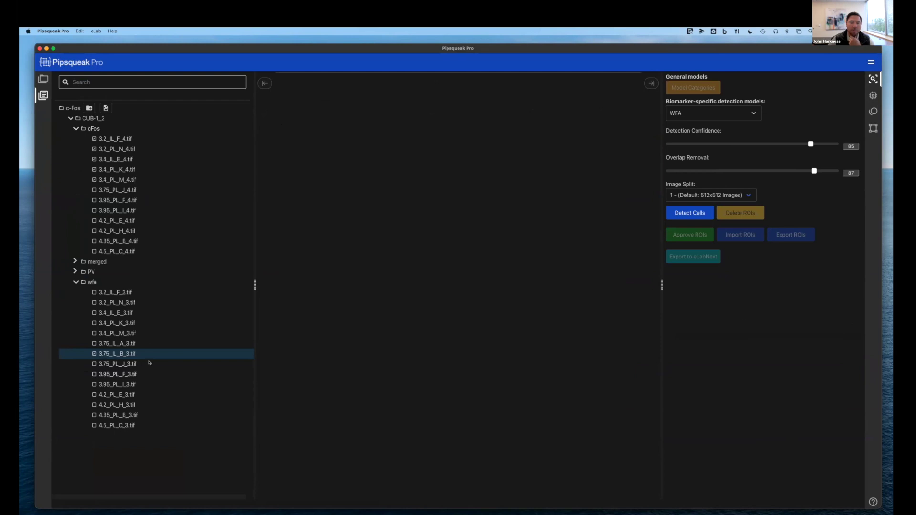
pyautogui.click(105, 108)
pyautogui.click(379, 328)
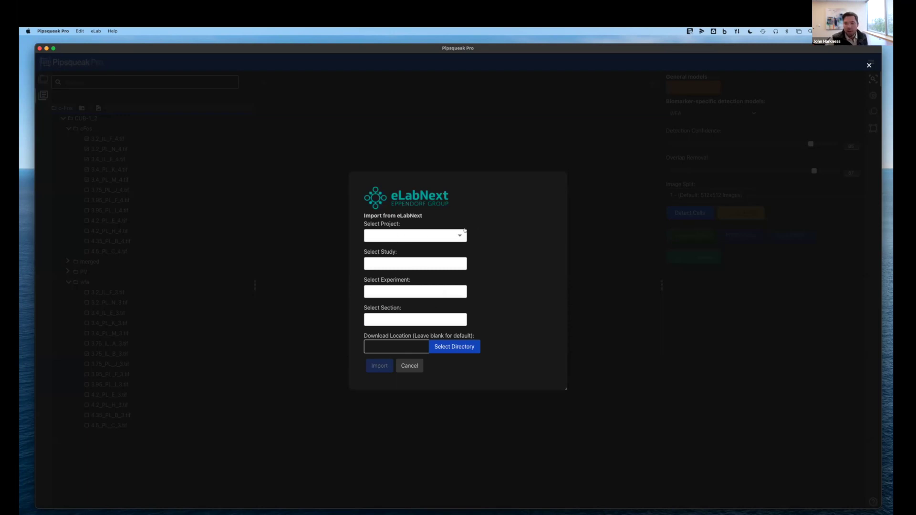
# Import the Example Samples section from Cellular Samples, Study A, Exp 1 on eLabNext
pyautogui.click(429, 236)
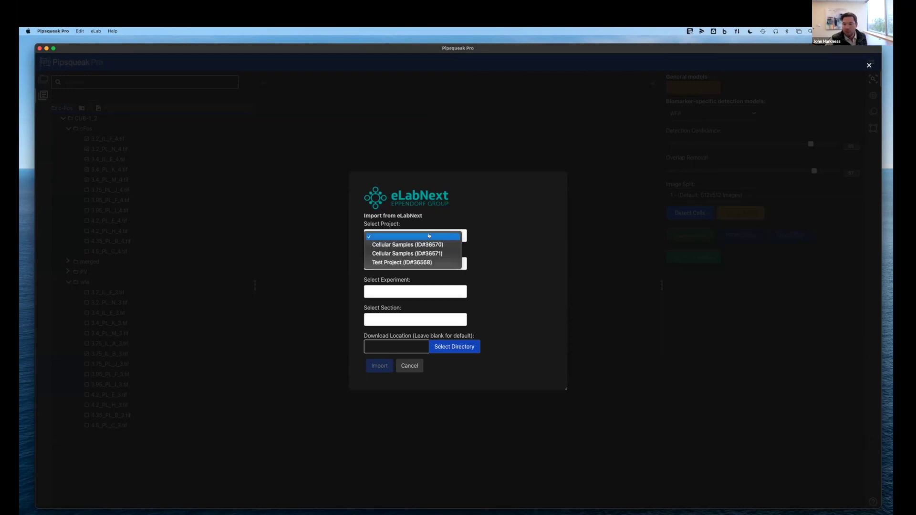
pyautogui.click(419, 245)
pyautogui.click(406, 265)
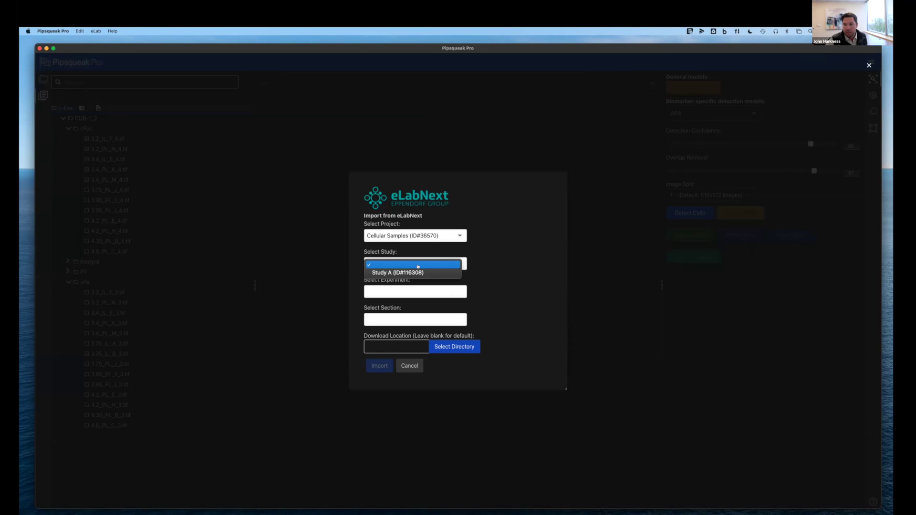
pyautogui.click(410, 272)
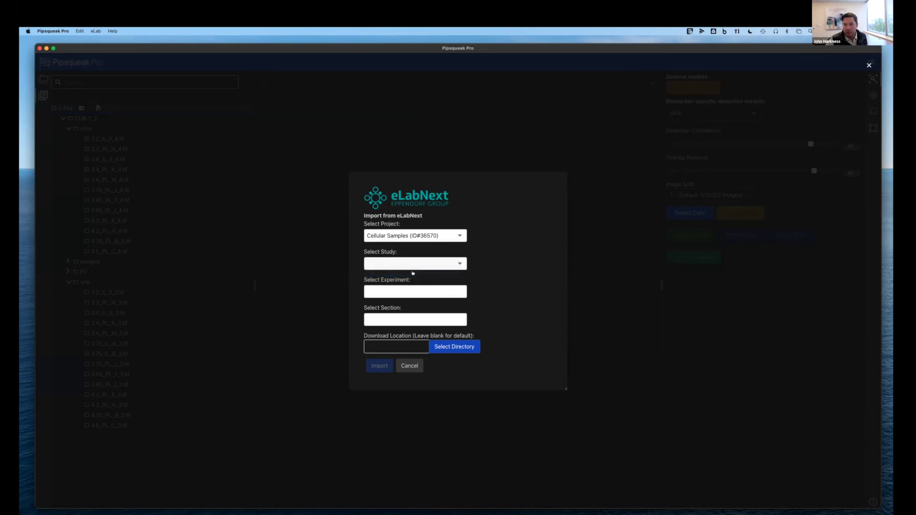
pyautogui.click(389, 288)
pyautogui.click(392, 301)
pyautogui.click(400, 320)
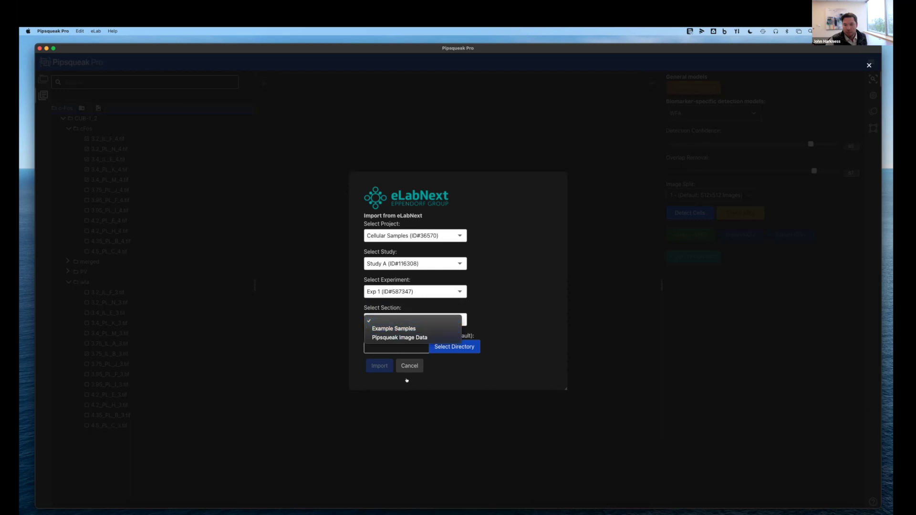
pyautogui.click(396, 329)
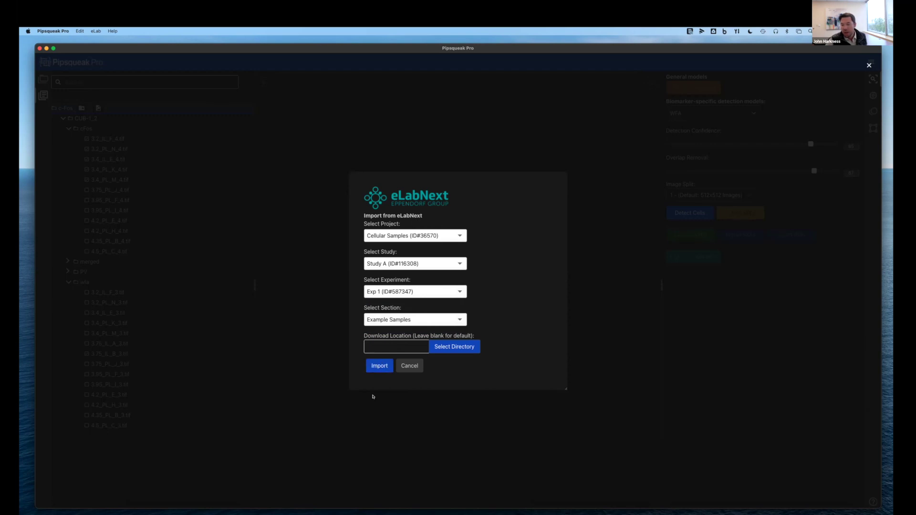
pyautogui.click(377, 368)
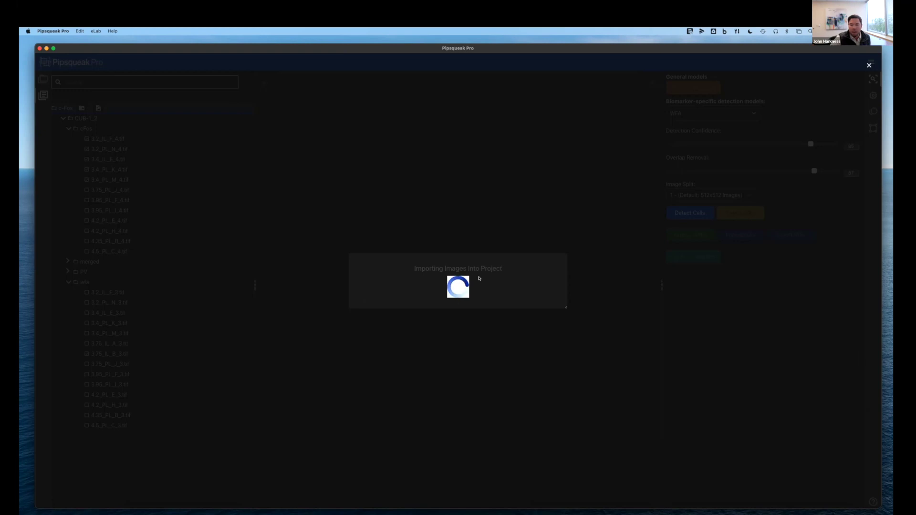
pyautogui.hotkey('ctrl', 'Left')
pyautogui.hotkey('ctrl', 'Left')
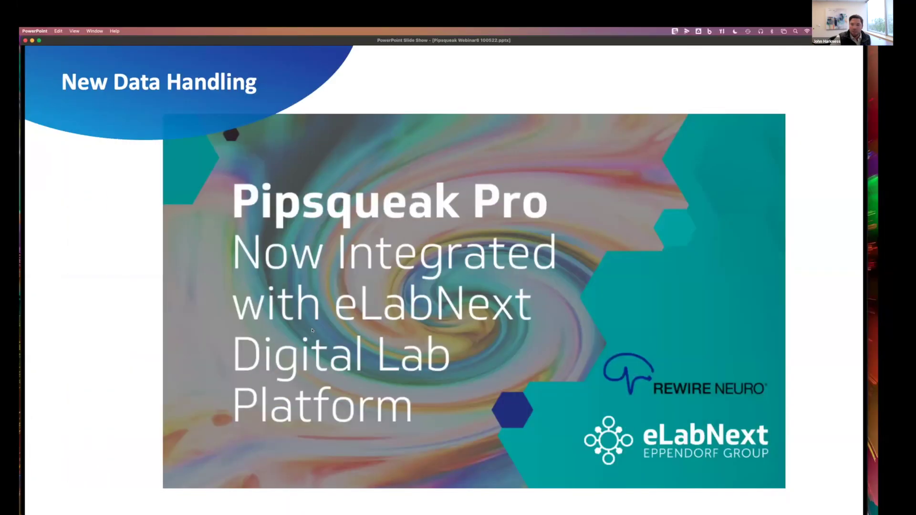
# Scroll Exp 1 down to the three Pipsqueak Data CSV files, then return to Pipsqueak Pro
pyautogui.scroll(-2, 441, 348)
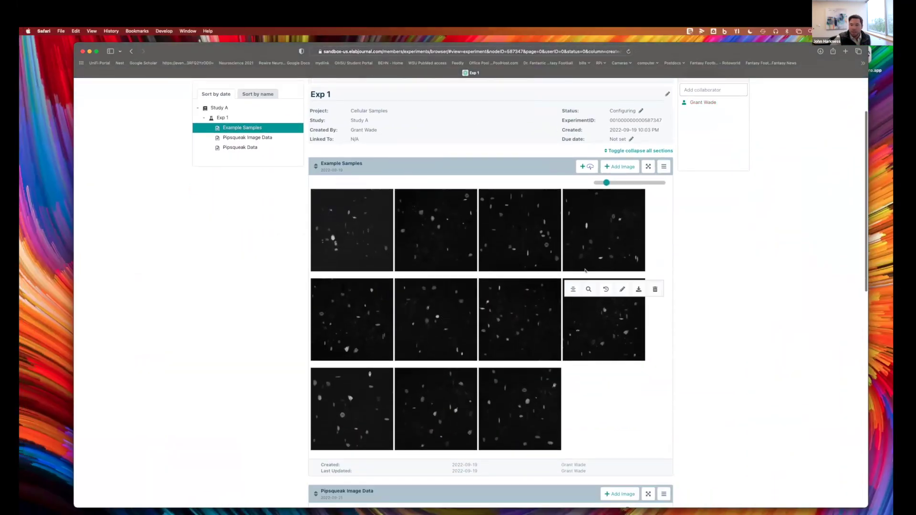
pyautogui.scroll(-3, 296, 289)
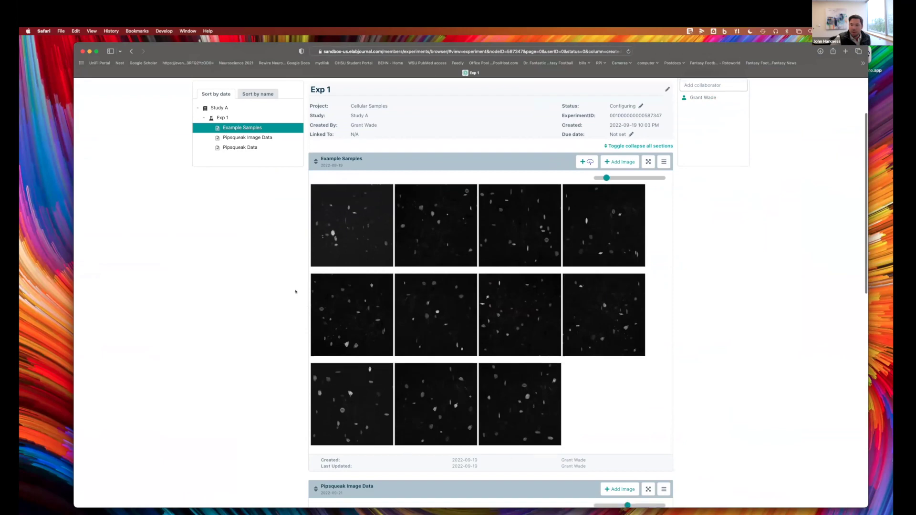
pyautogui.scroll(-8, 295, 292)
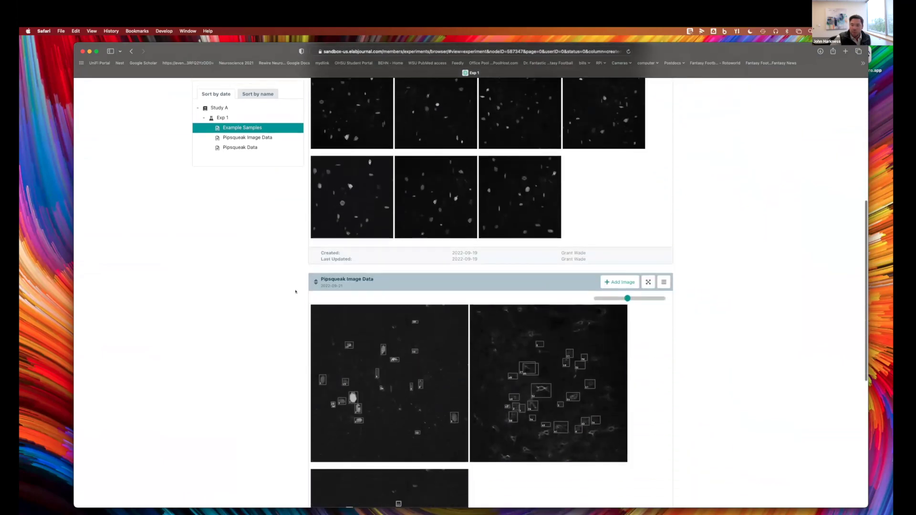
pyautogui.scroll(-3, 296, 292)
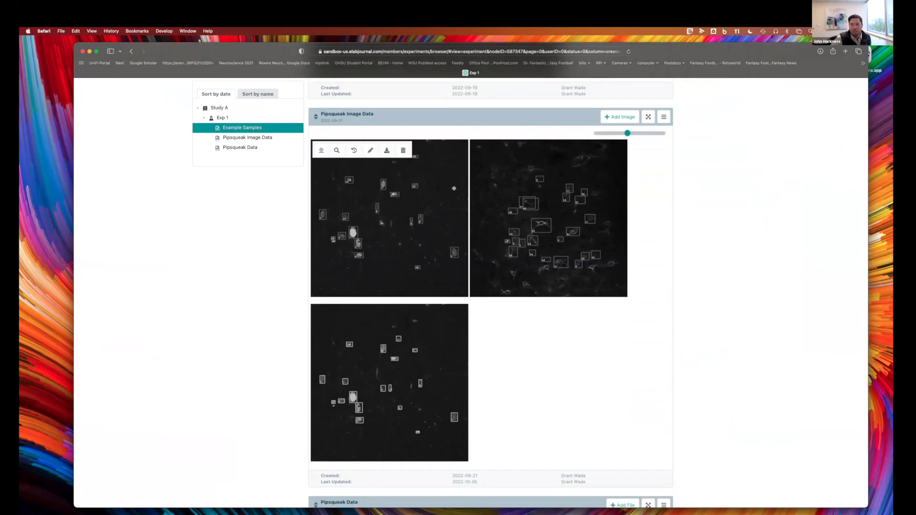
pyautogui.scroll(-5, 458, 405)
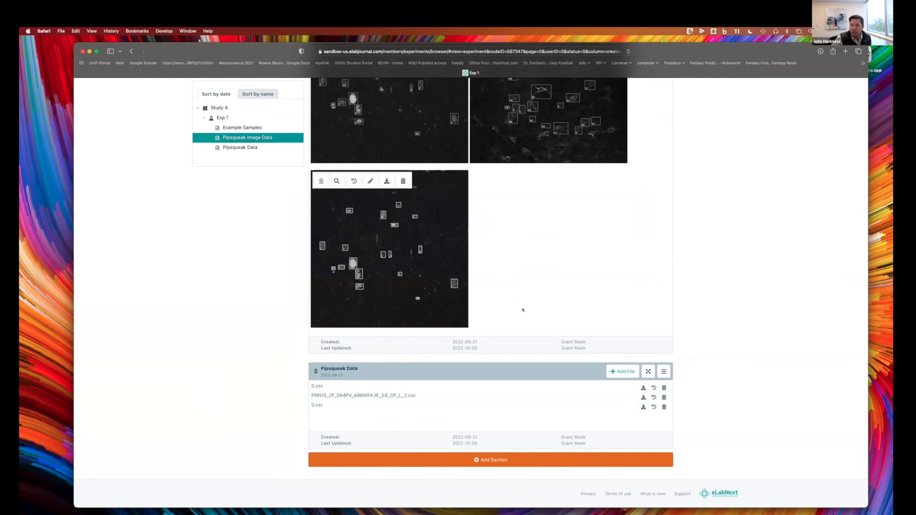
pyautogui.hotkey('ctrl', 'Right')
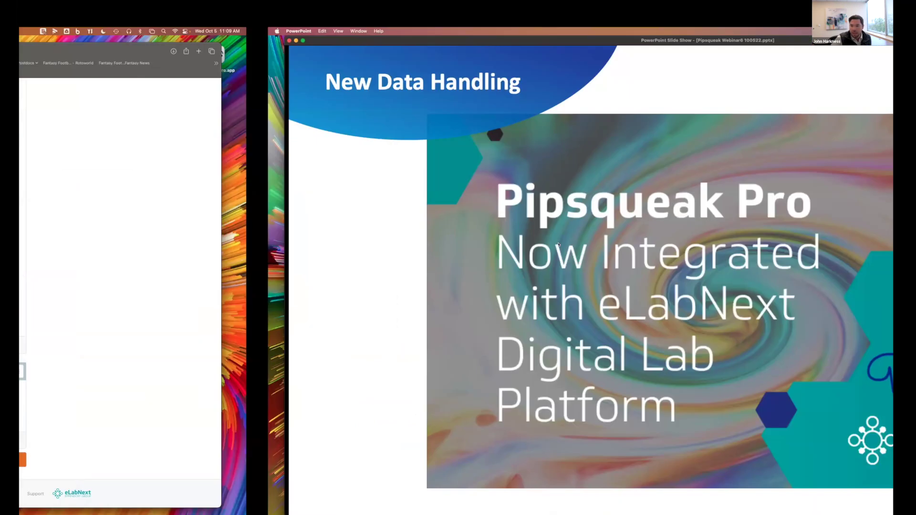
pyautogui.hotkey('ctrl', 'Right')
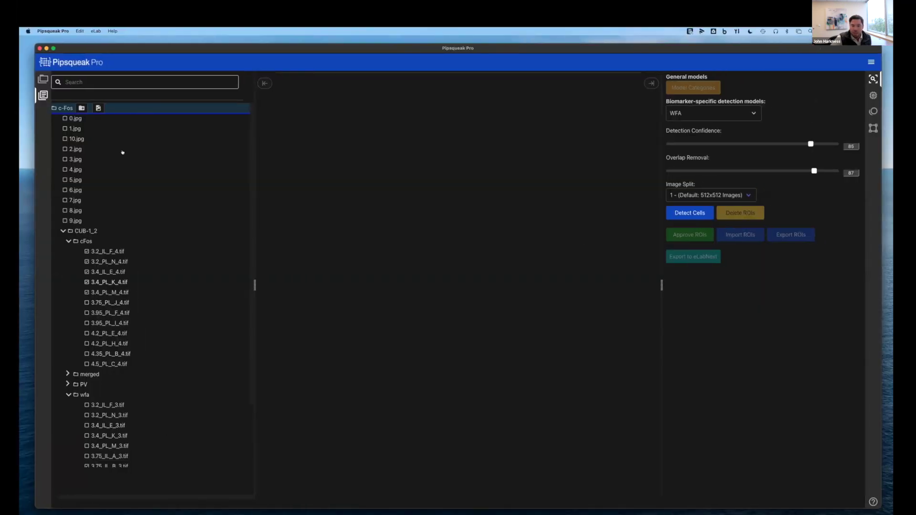
# Open imported images 0.jpg, 1.jpg and 10.jpg, keeping Parvalbumin as the detection model
pyautogui.click(138, 159)
pyautogui.click(75, 118)
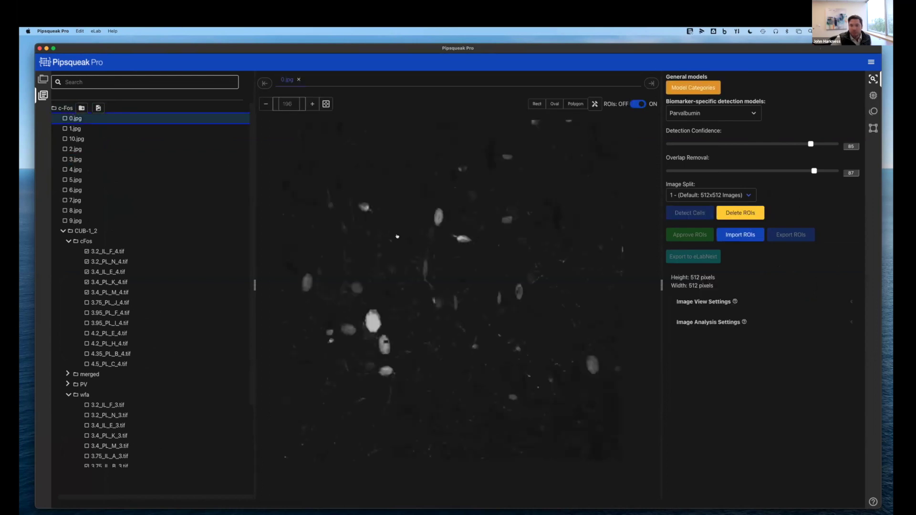
pyautogui.click(74, 129)
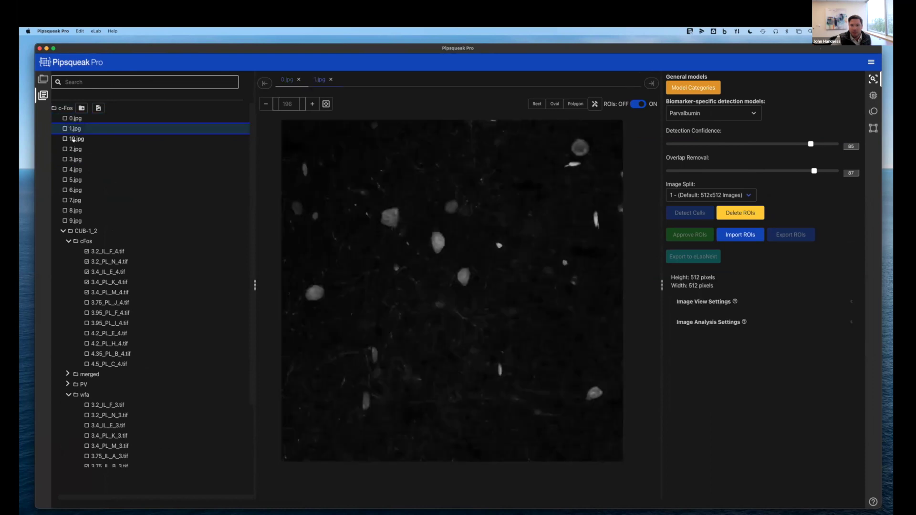
pyautogui.click(73, 139)
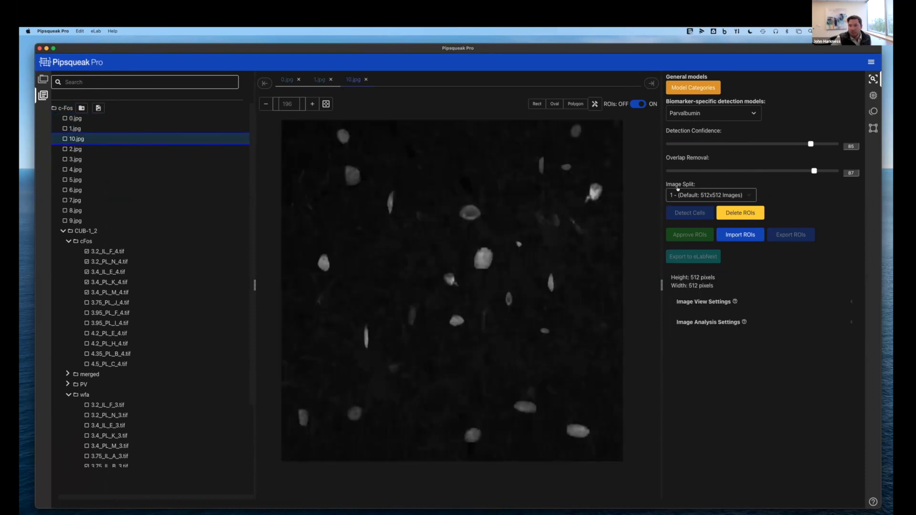
pyautogui.click(705, 113)
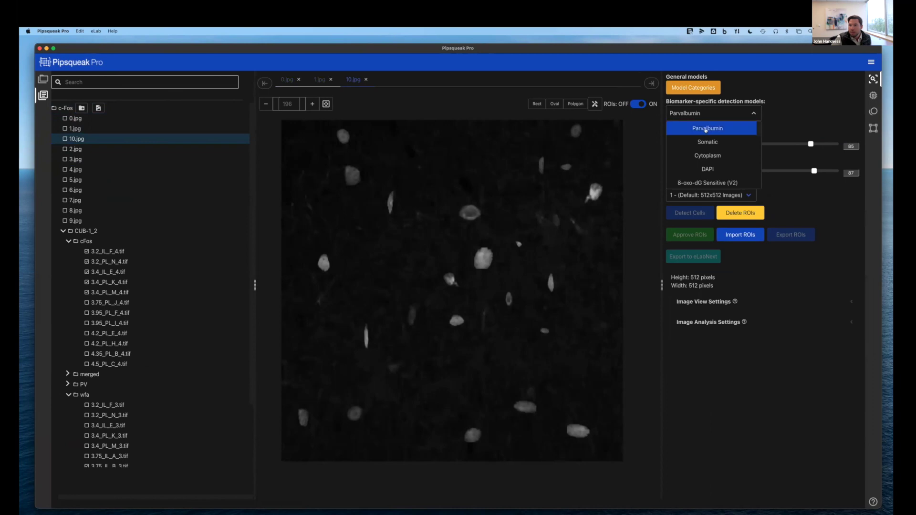
pyautogui.click(706, 129)
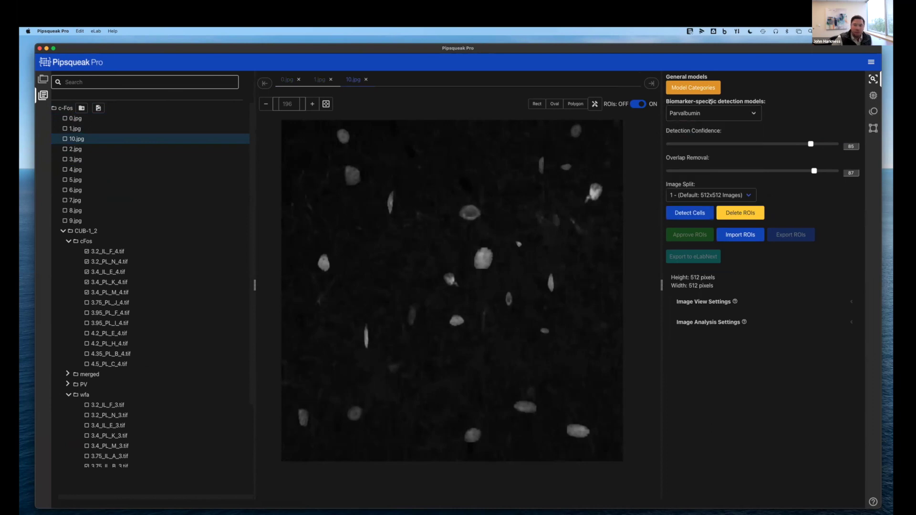
# Detect cells in 10.jpg and hand-draw extra ROIs around unmarked regions
pyautogui.click(684, 212)
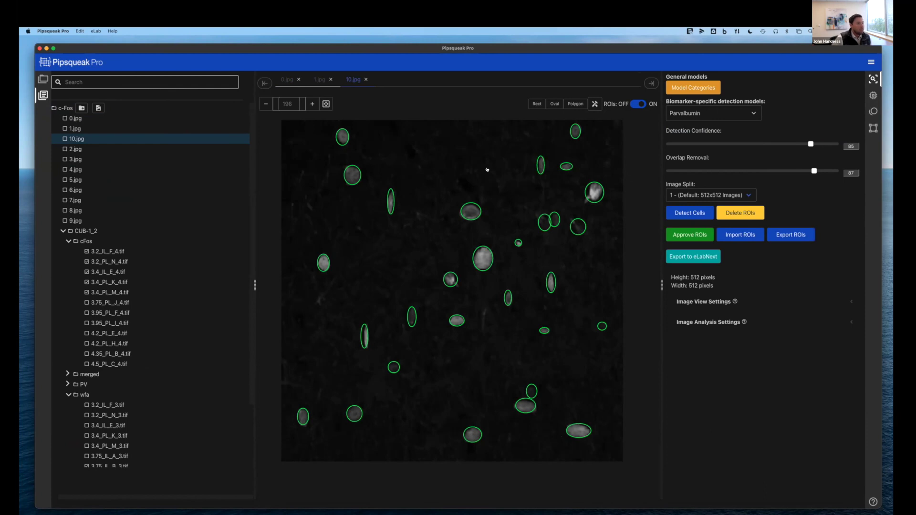
pyautogui.moveTo(433, 144)
pyautogui.mouseDown()
pyautogui.moveTo(456, 162)
pyautogui.moveTo(397, 186)
pyautogui.moveTo(415, 158)
pyautogui.mouseUp()
pyautogui.moveTo(412, 252)
pyautogui.mouseDown()
pyautogui.moveTo(389, 260)
pyautogui.moveTo(390, 238)
pyautogui.mouseUp()
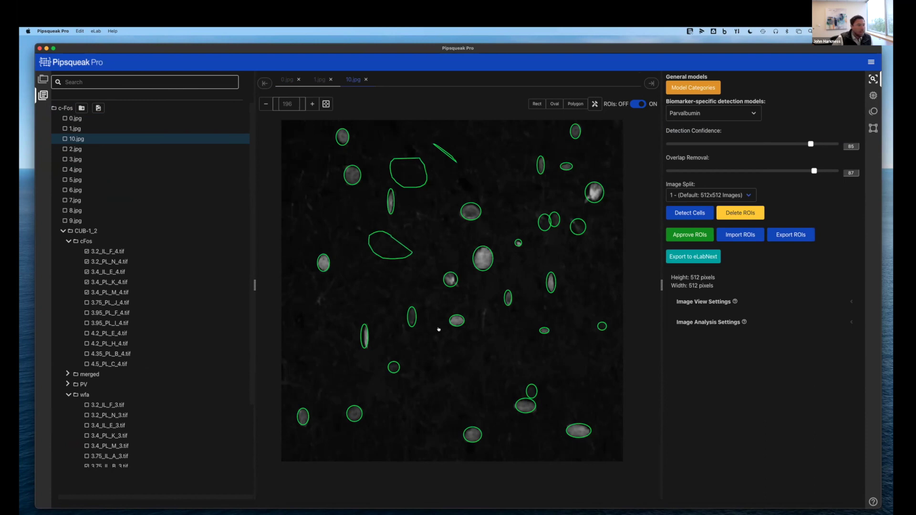
# Delete the two unwanted oval ROIs and approve the edited ROIs
pyautogui.click(364, 337)
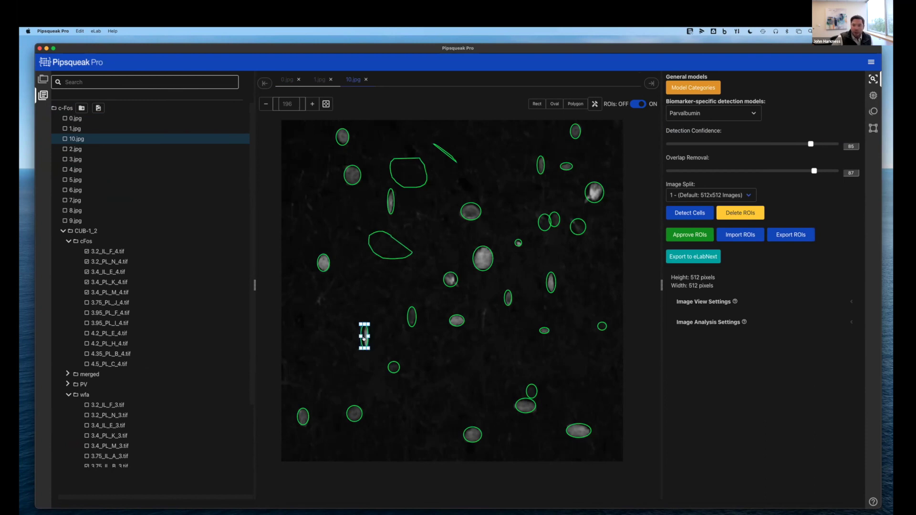
pyautogui.press('Delete')
pyautogui.click(492, 261)
pyautogui.press('Delete')
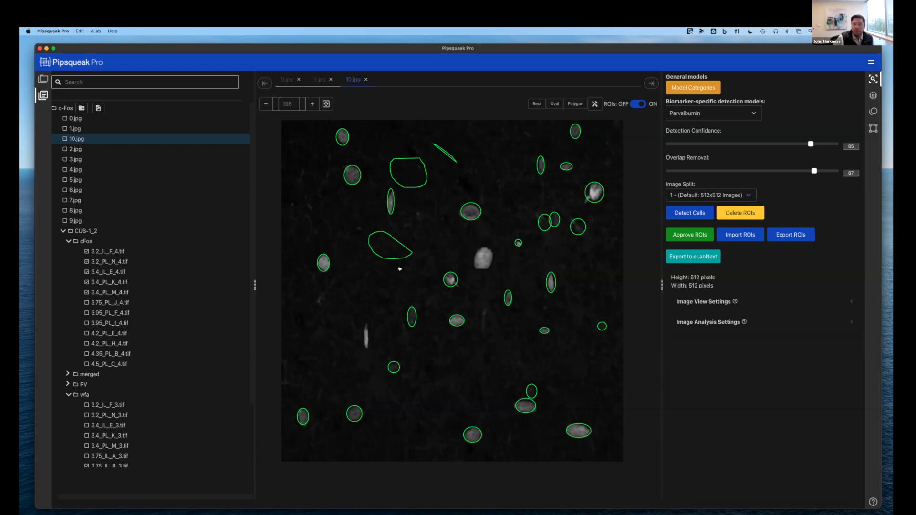
pyautogui.click(689, 235)
# Export the approved ROIs for 10.jpg, glance at 2.jpg, and switch to the eLabNext page
pyautogui.click(787, 235)
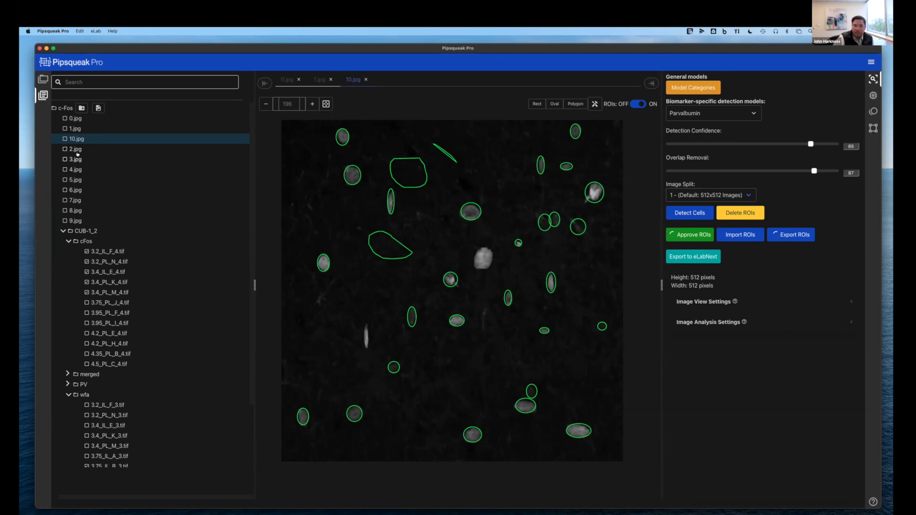
pyautogui.click(73, 150)
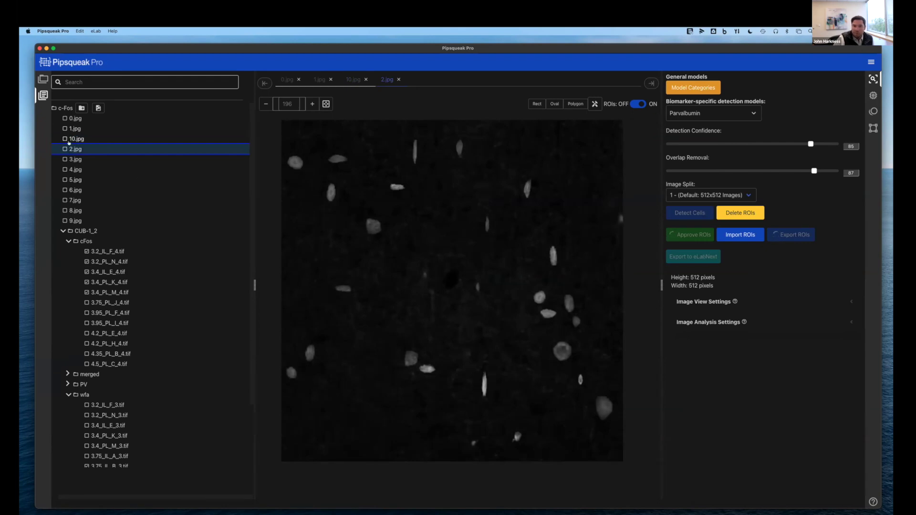
pyautogui.click(77, 138)
pyautogui.hotkey('ctrl', 'Left')
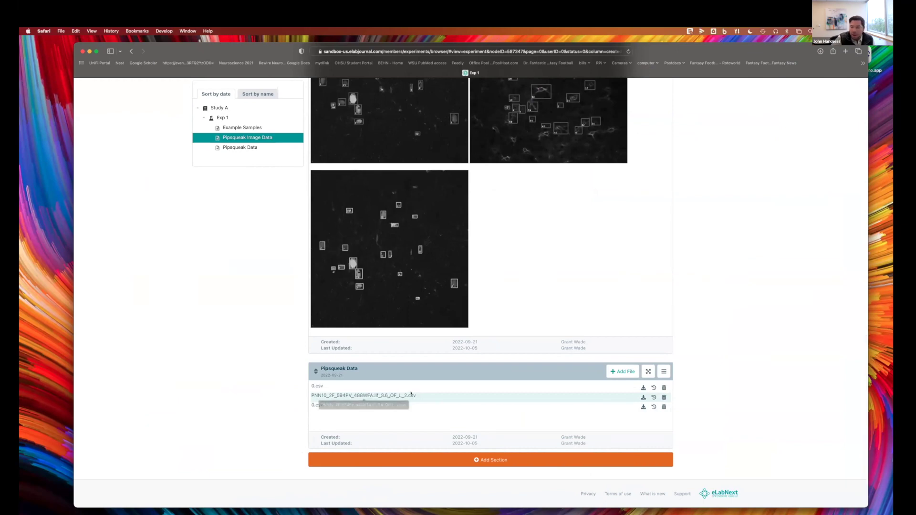
# Download the PNN10 results CSV from the Pipsqueak Data section, allowing the download
pyautogui.scroll(-2, 272, 394)
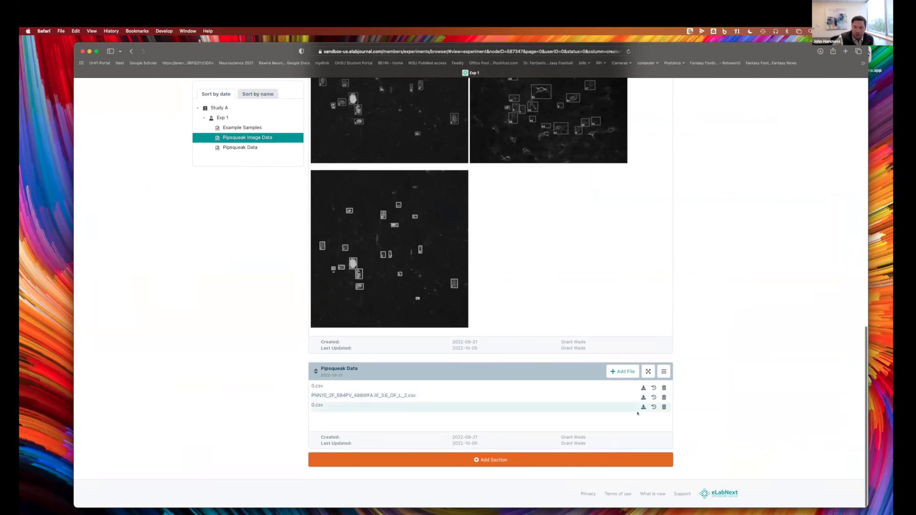
pyautogui.click(643, 398)
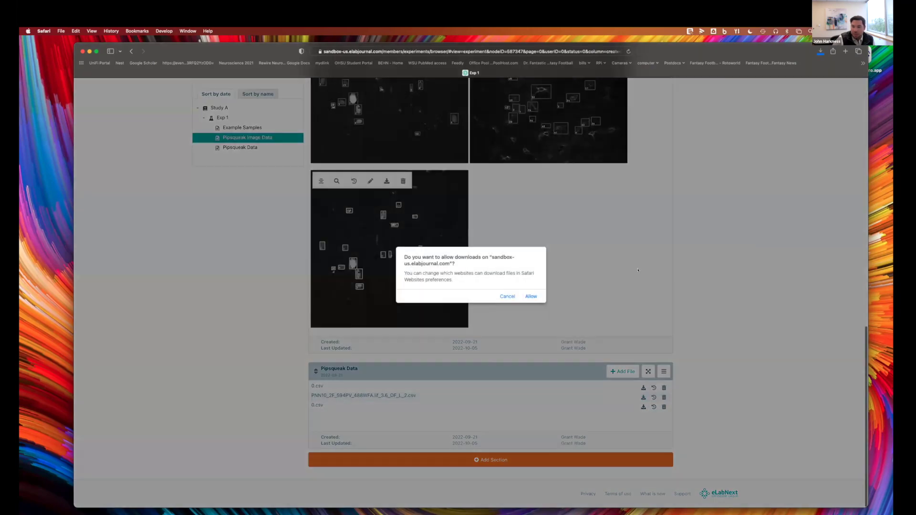
pyautogui.click(529, 296)
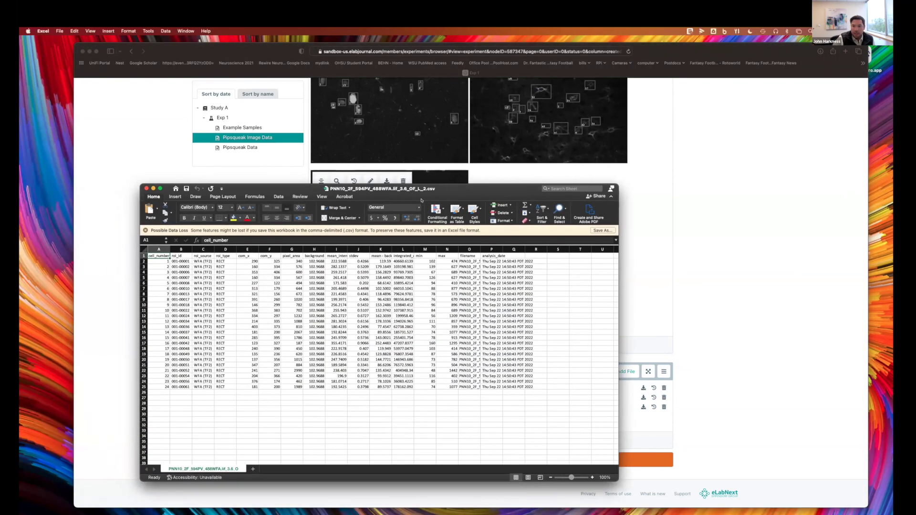
# Enlarge and close the CSV in Excel, advance to the Pipsqueak Pro Demo slide, then return to Pipsqueak Pro
pyautogui.moveTo(618, 183); pyautogui.dragTo(743, 103)
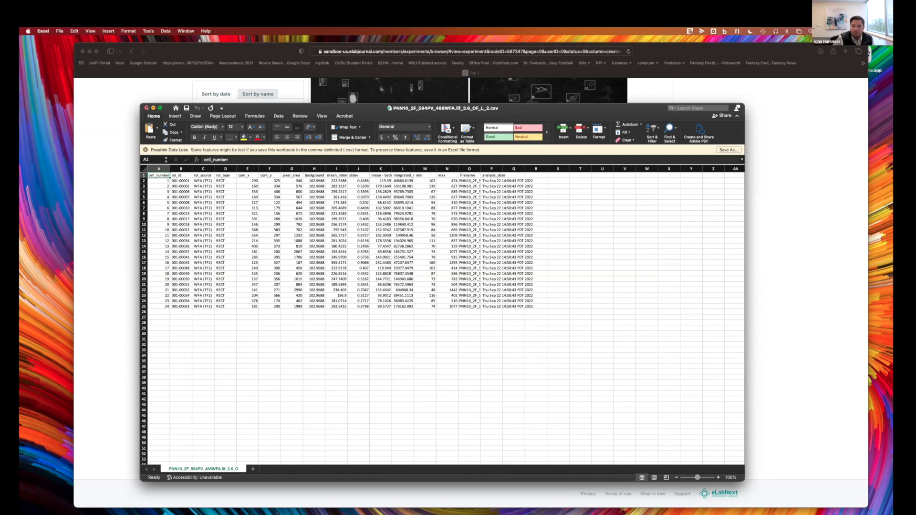
pyautogui.press('super+w')
pyautogui.hotkey('ctrl', 'Right')
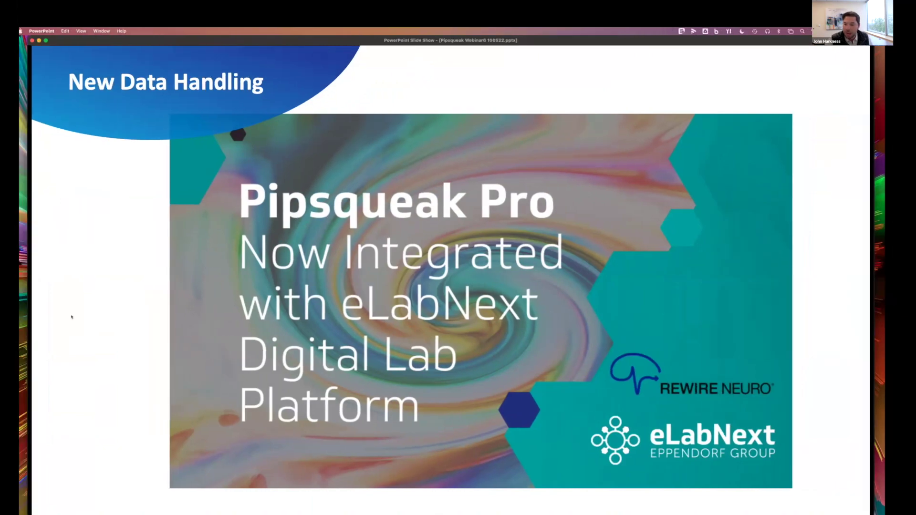
pyautogui.press('Right')
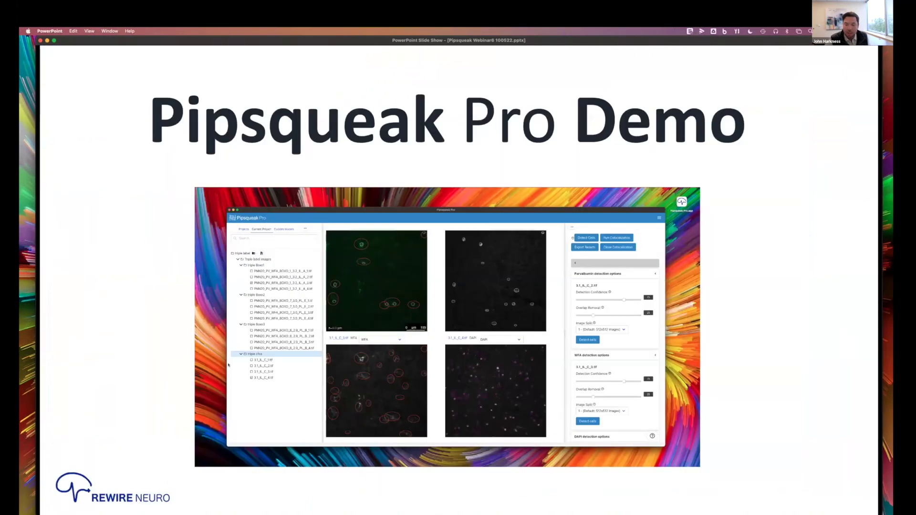
pyautogui.press('super+Tab')
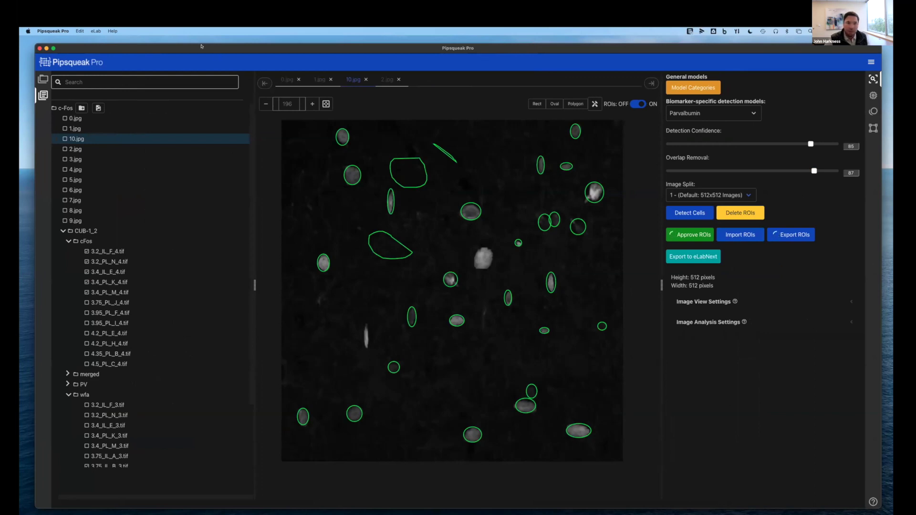
# Reload the app, browse cFos and merged images, and settle on 3.75_PL_J_4.tif
pyautogui.press('super+r')
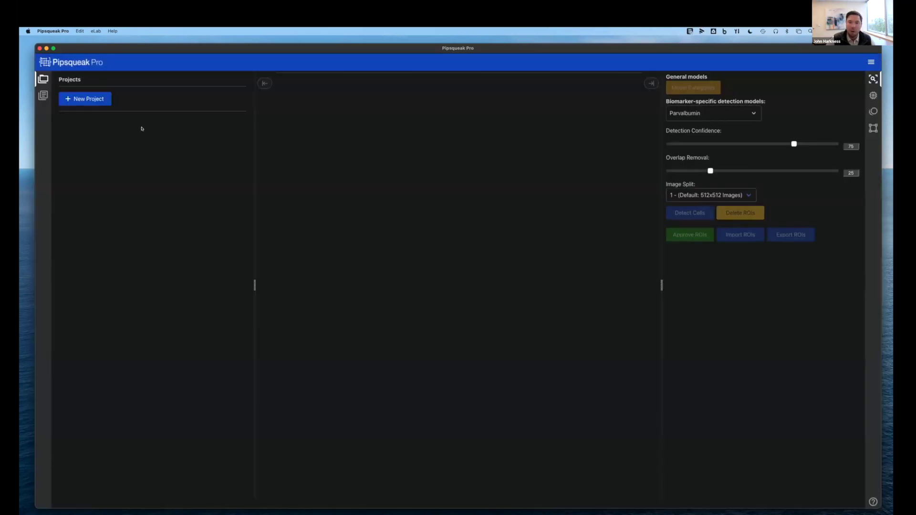
pyautogui.click(43, 95)
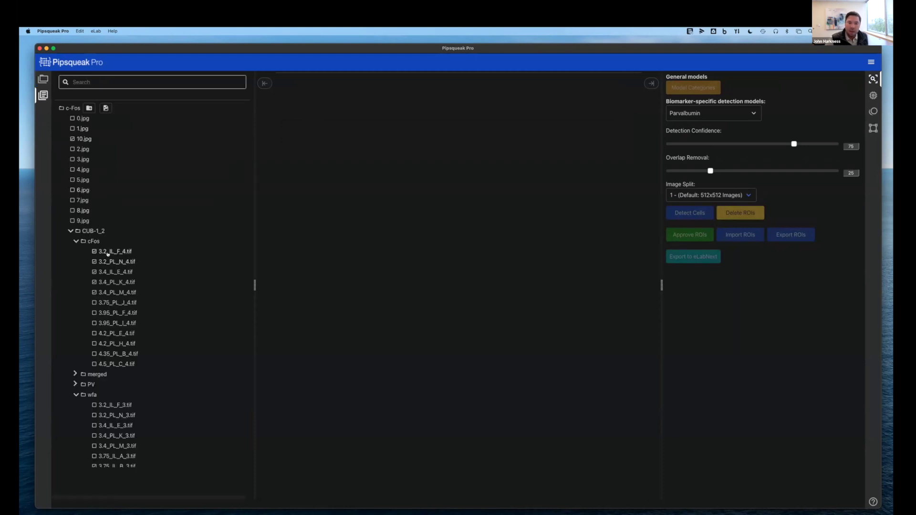
pyautogui.click(104, 251)
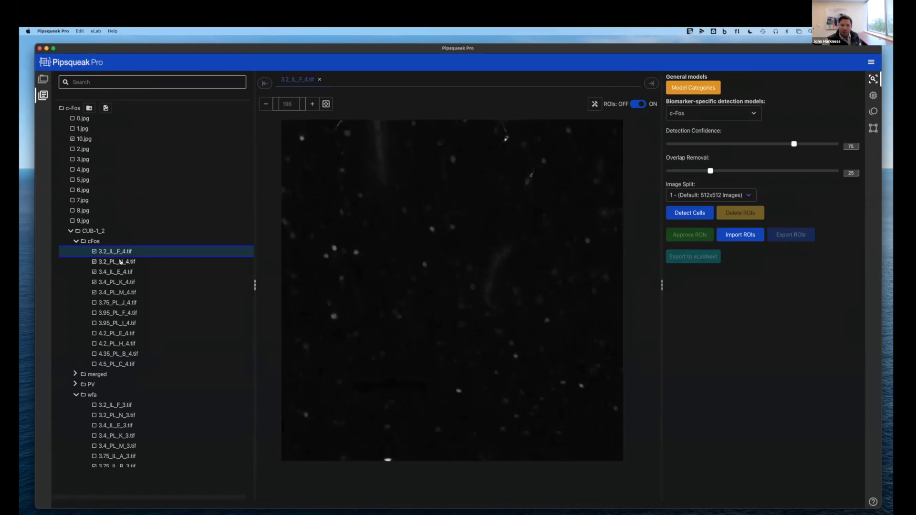
pyautogui.click(120, 262)
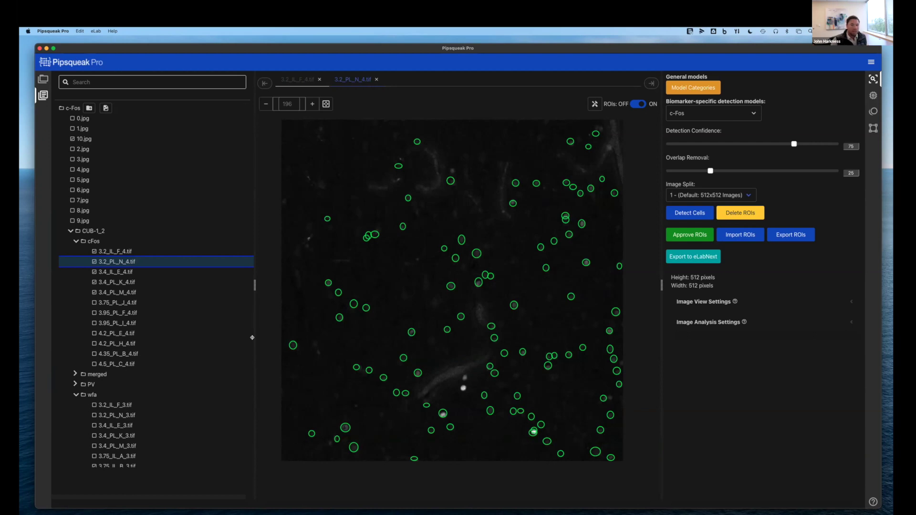
pyautogui.click(75, 374)
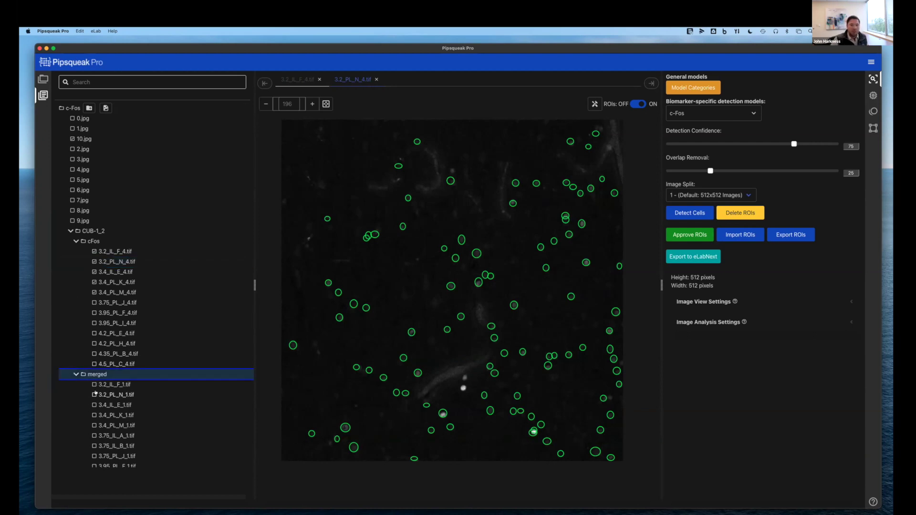
pyautogui.scroll(-1, 111, 291)
pyautogui.scroll(-5, 111, 292)
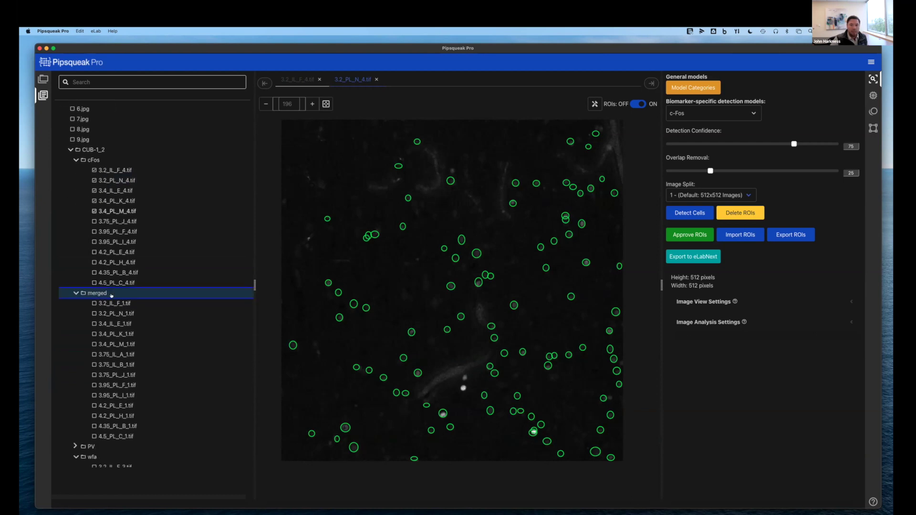
pyautogui.click(107, 316)
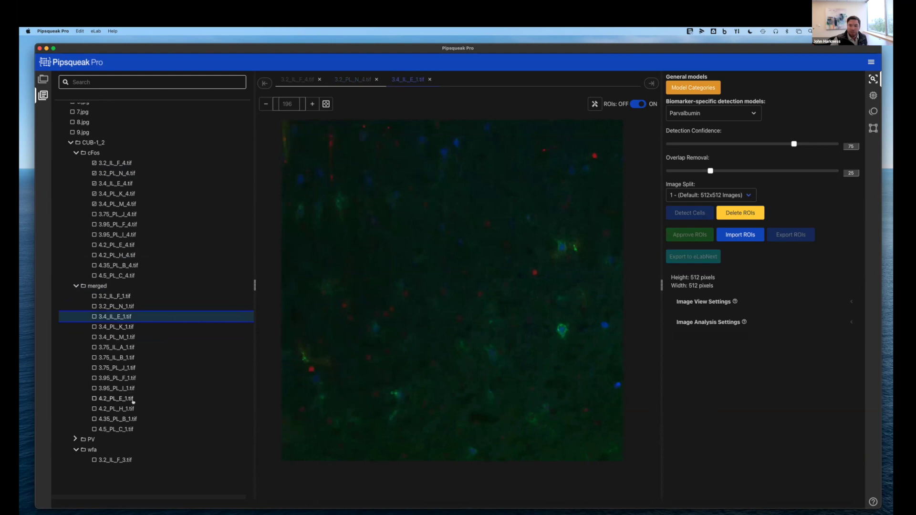
pyautogui.scroll(-5, 89, 416)
pyautogui.scroll(8, 96, 287)
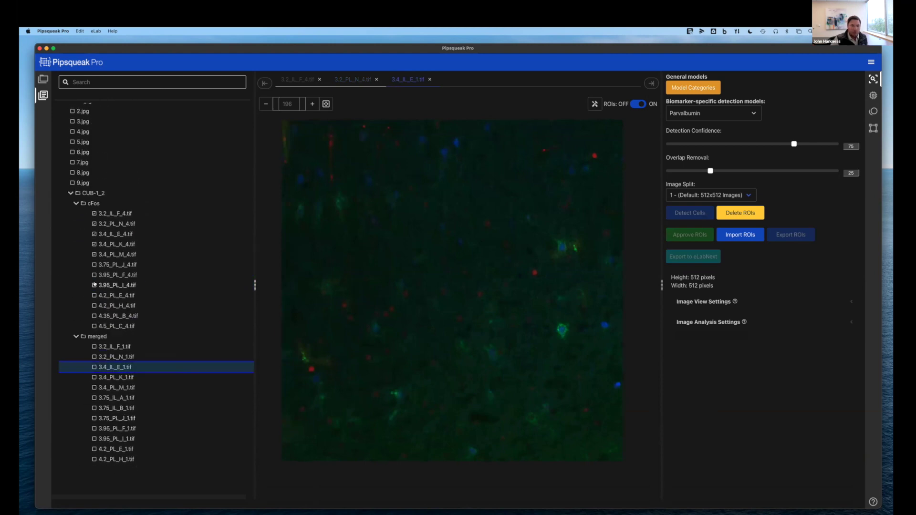
pyautogui.click(105, 223)
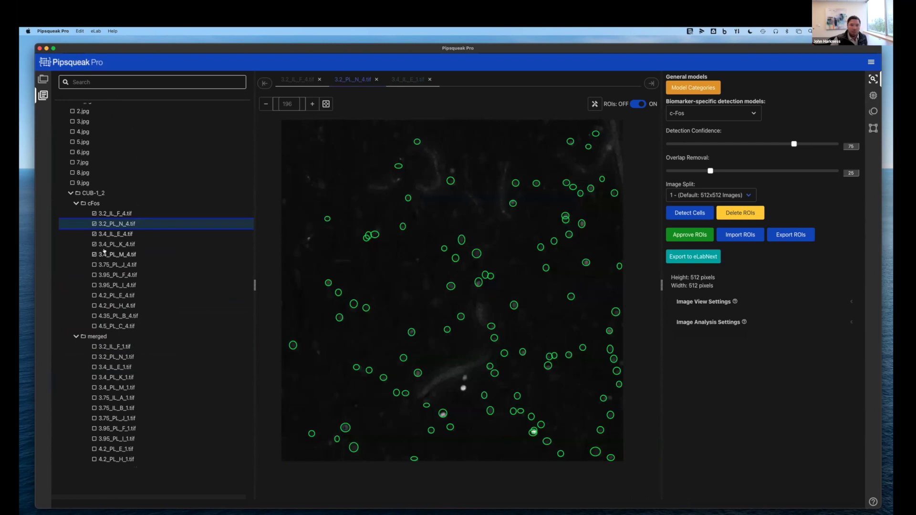
pyautogui.click(102, 263)
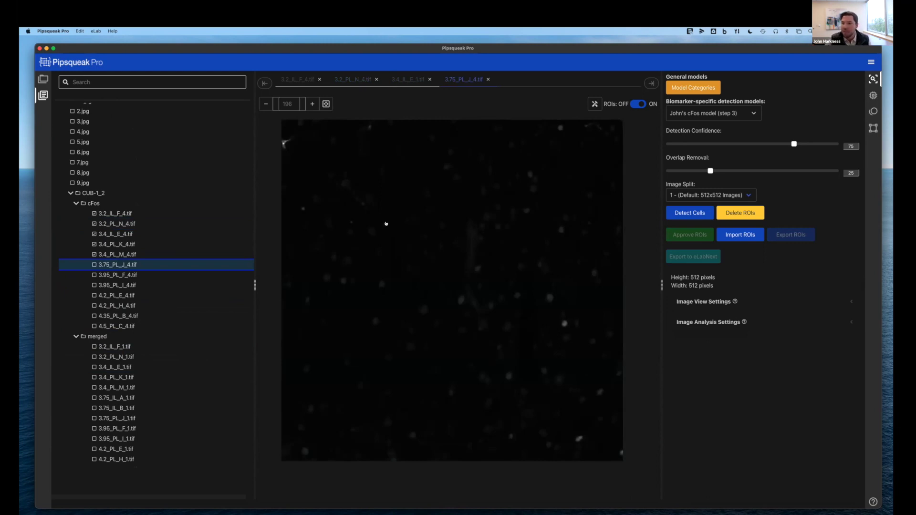
# Run cell detection on 3.75_PL_J_4.tif with the c-Fos model at detection confidence 82
pyautogui.click(723, 113)
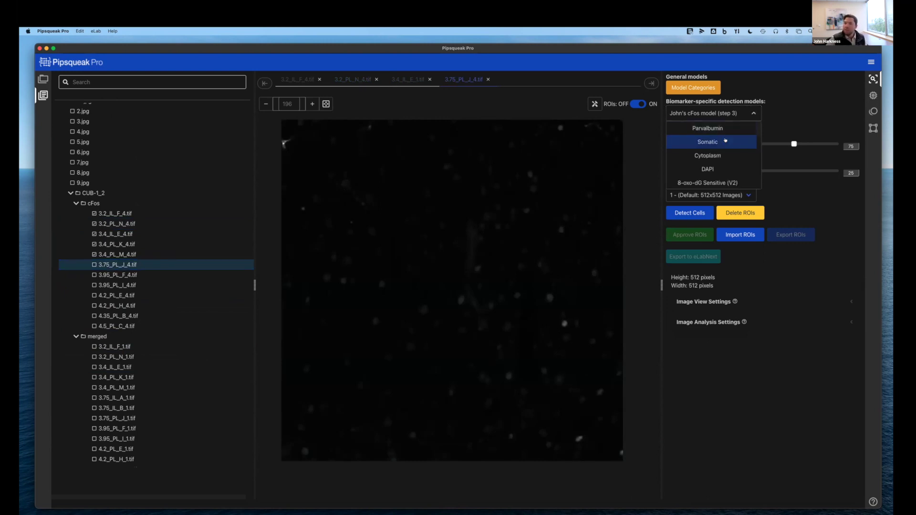
pyautogui.scroll(-2, 719, 149)
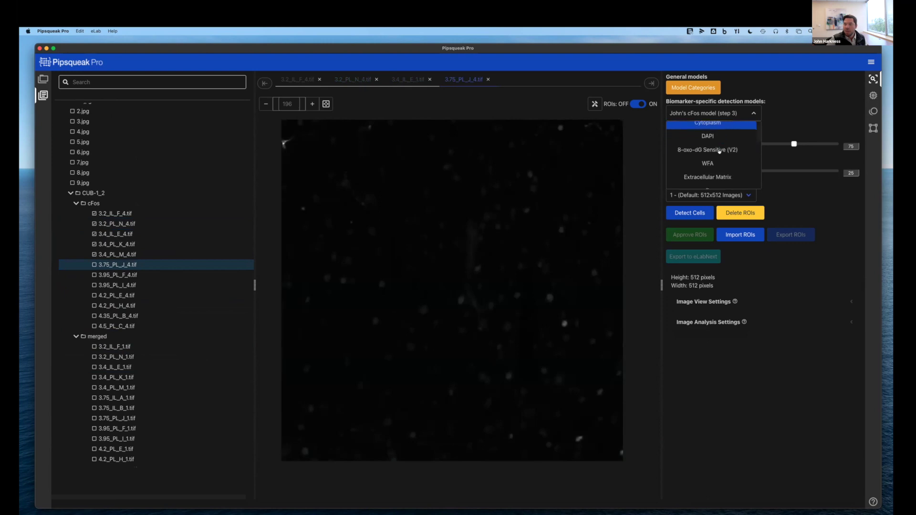
pyautogui.scroll(-3, 720, 151)
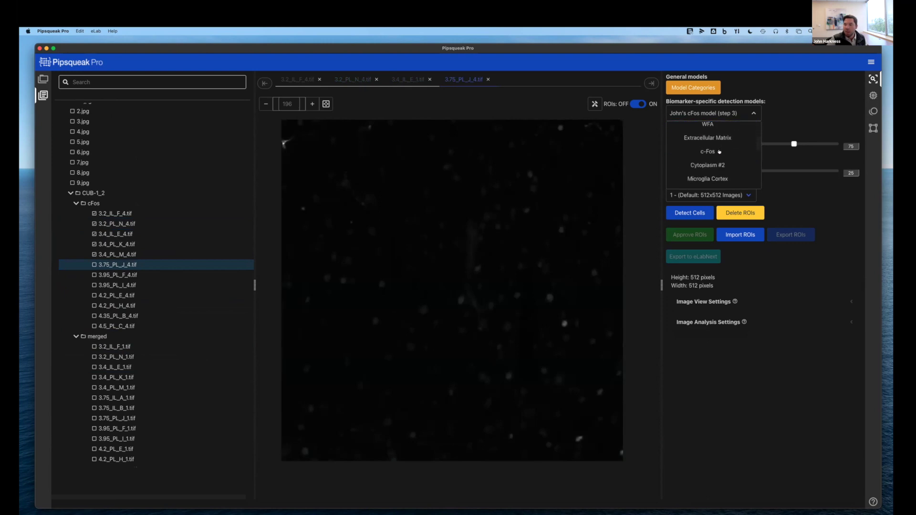
pyautogui.click(715, 152)
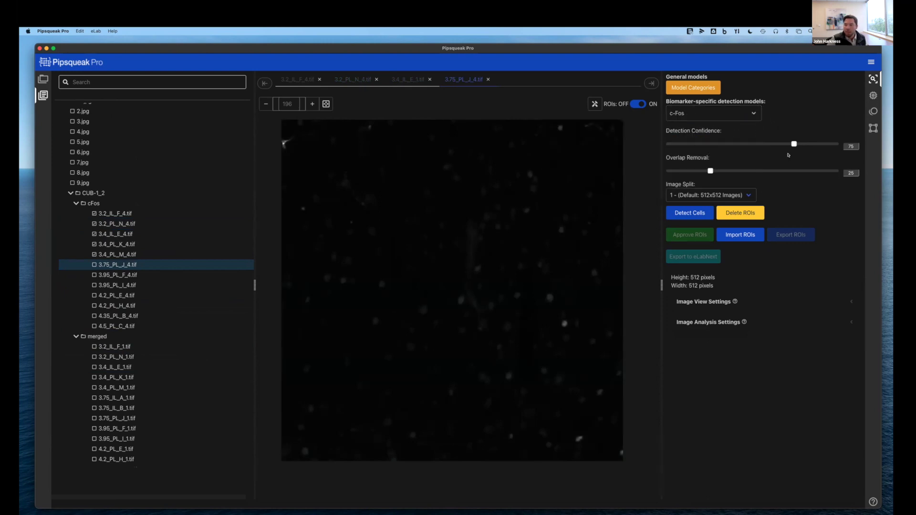
pyautogui.moveTo(803, 146); pyautogui.dragTo(805, 144)
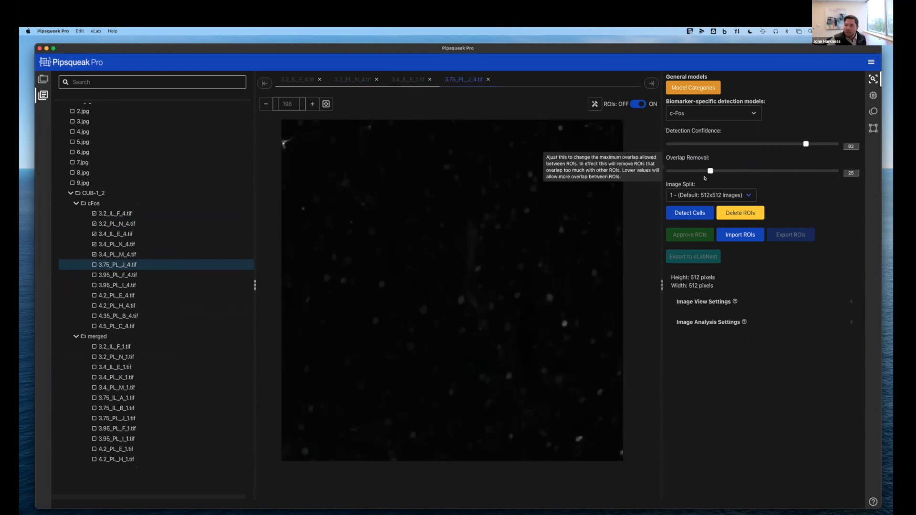
pyautogui.click(689, 212)
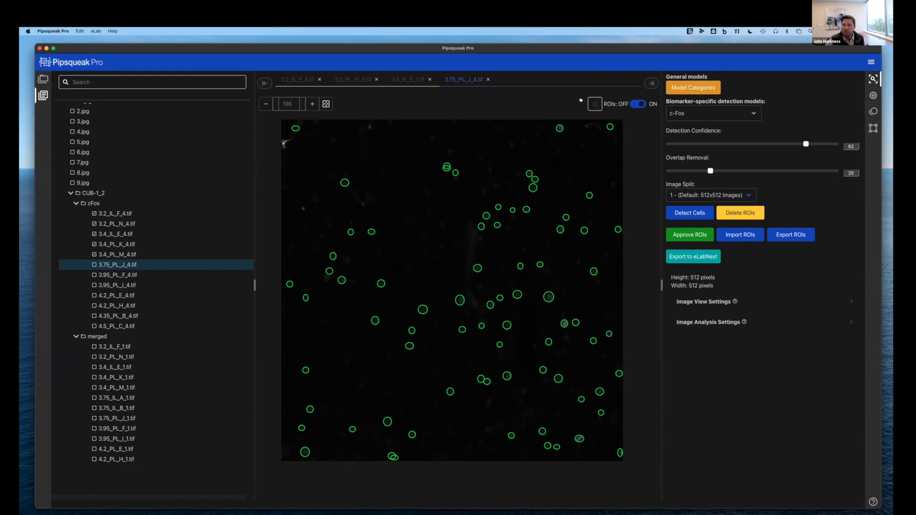
# Draw a small oval ROI around a cell with the Oval ROI tool
pyautogui.click(593, 103)
pyautogui.click(553, 104)
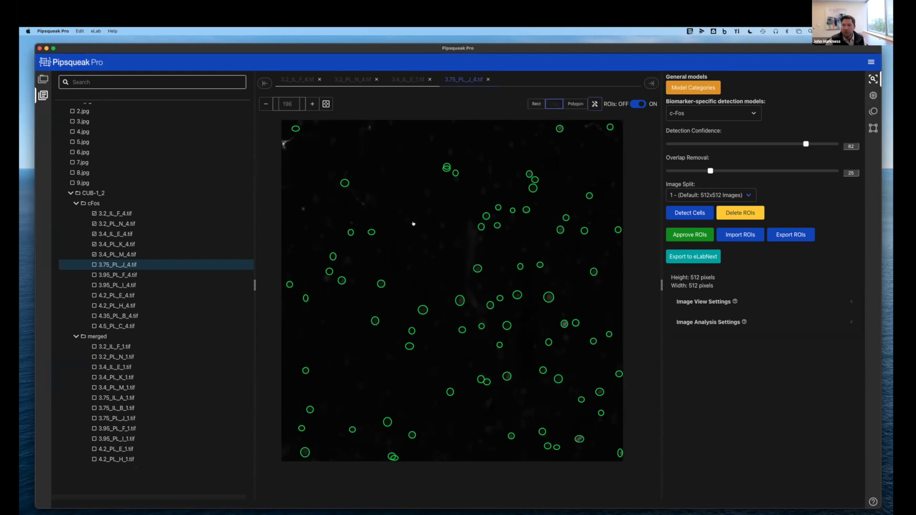
pyautogui.moveTo(441, 209); pyautogui.dragTo(446, 215)
# In Image View Settings, set brightness 65 and contrast 18, and enable the Fire lookup table
pyautogui.click(682, 301)
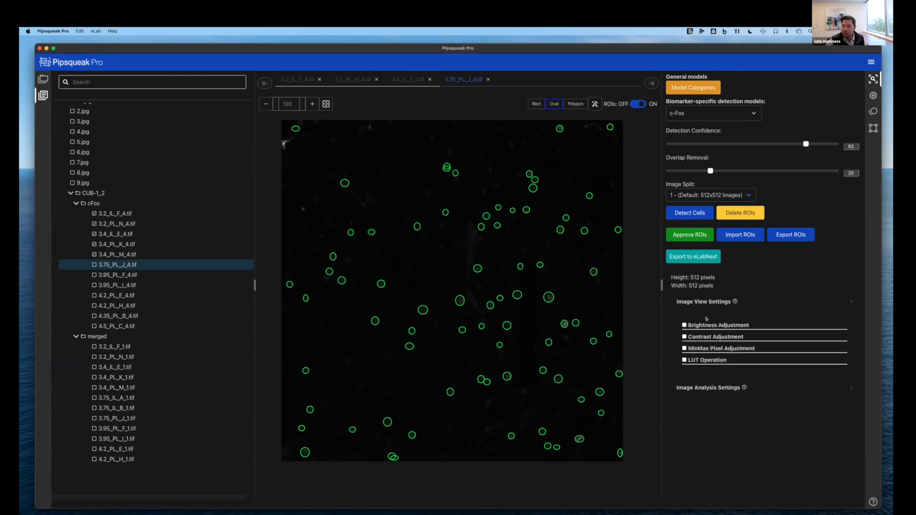
pyautogui.click(684, 325)
pyautogui.moveTo(751, 349); pyautogui.dragTo(795, 348)
pyautogui.click(684, 370)
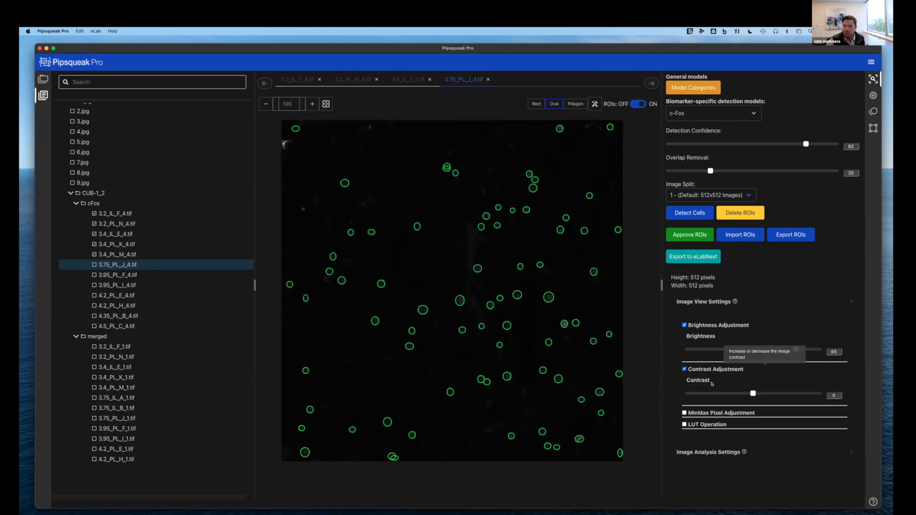
pyautogui.moveTo(753, 393); pyautogui.dragTo(764, 394)
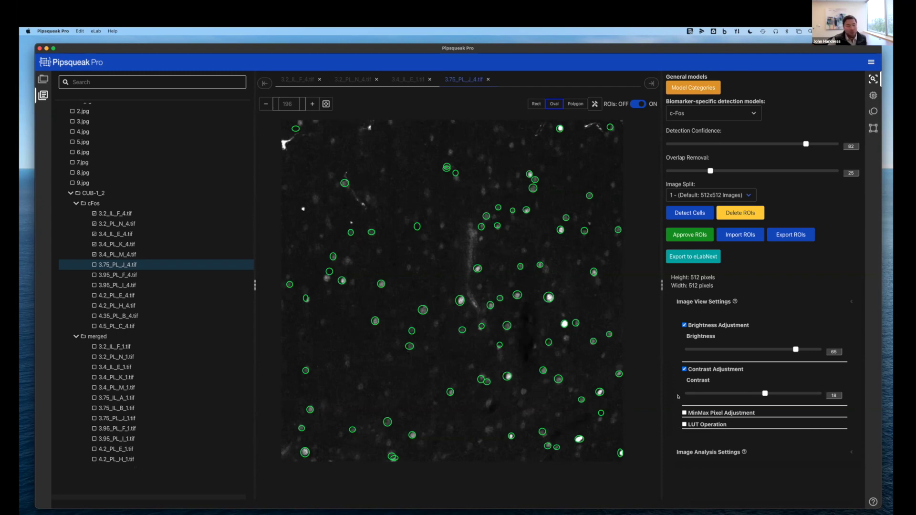
pyautogui.click(683, 425)
pyautogui.click(712, 436)
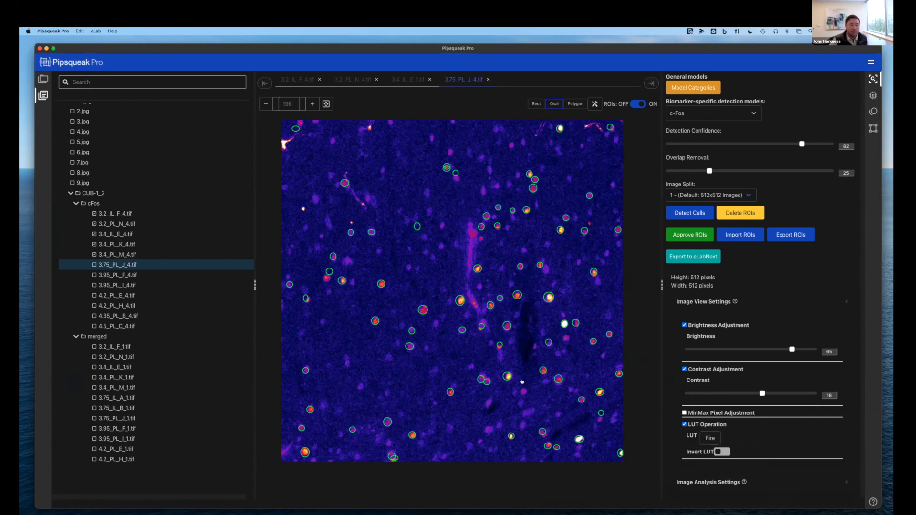
# Cycle the lookup table through Grays, Ice and Fire, then turn LUT colouring off for greyscale
pyautogui.click(710, 438)
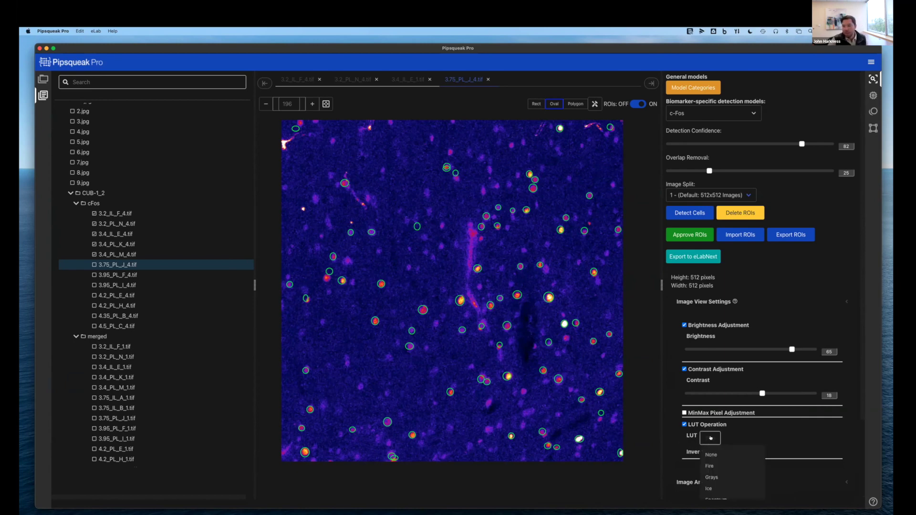
pyautogui.click(720, 472)
pyautogui.click(714, 436)
pyautogui.click(715, 487)
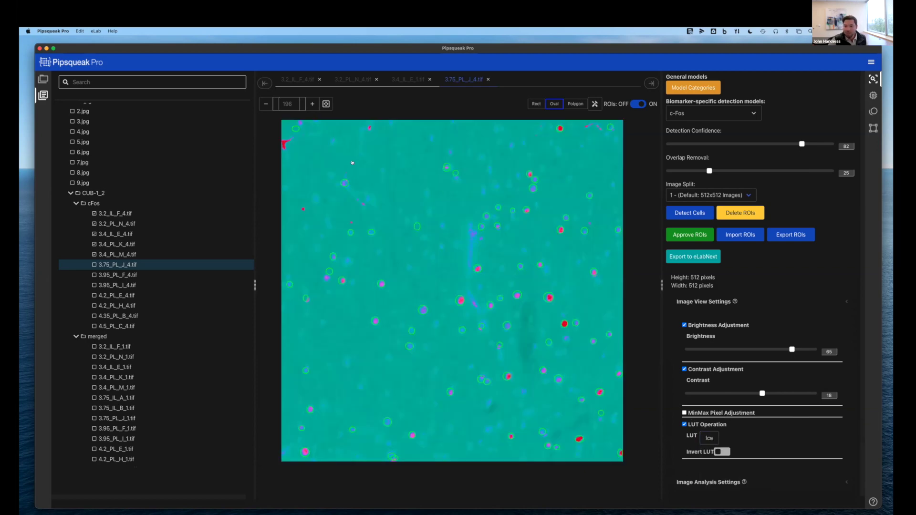
pyautogui.click(712, 445)
pyautogui.click(714, 463)
pyautogui.click(684, 423)
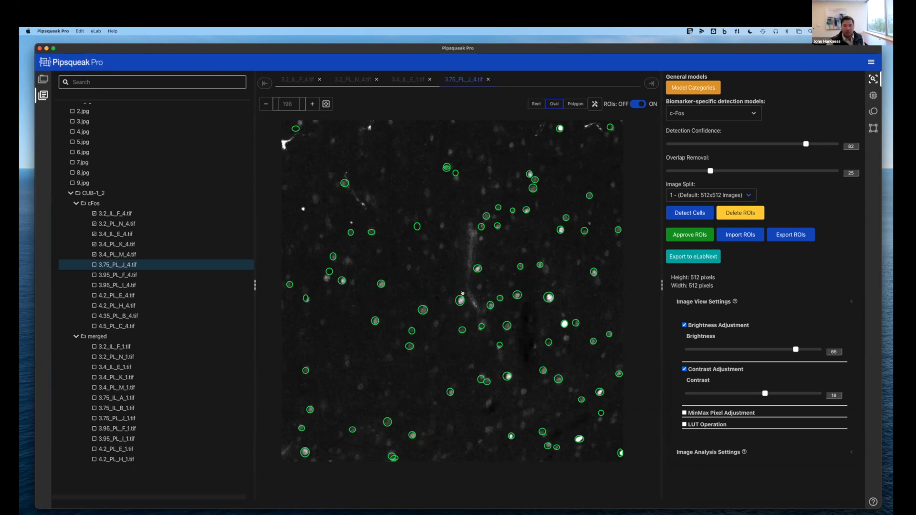
# Draw an oval ROI around an unmarked cell and inspect a few existing small ROIs
pyautogui.moveTo(339, 255); pyautogui.dragTo(350, 265)
pyautogui.click(445, 168)
pyautogui.click(444, 169)
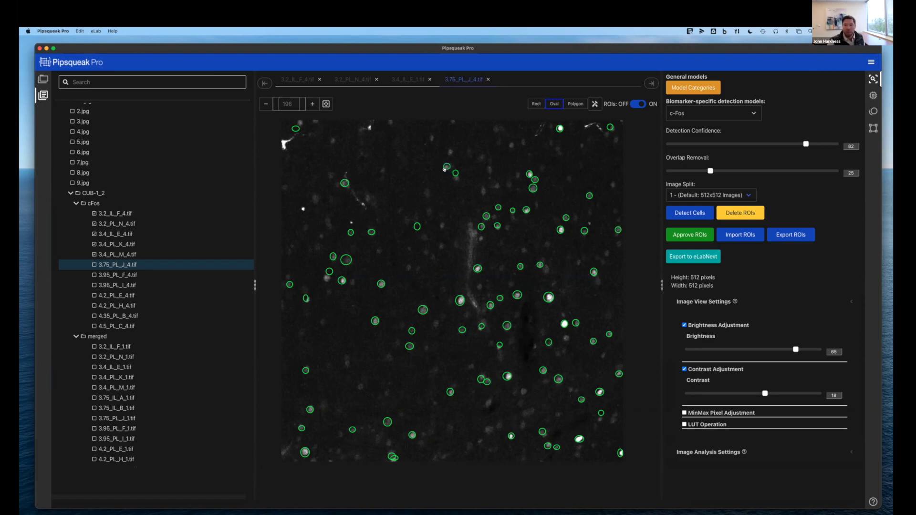
pyautogui.click(373, 233)
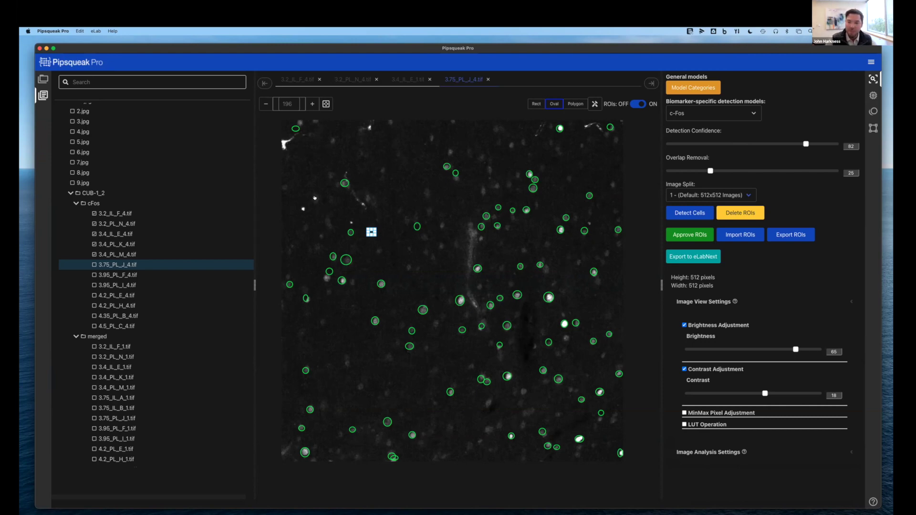
pyautogui.click(371, 232)
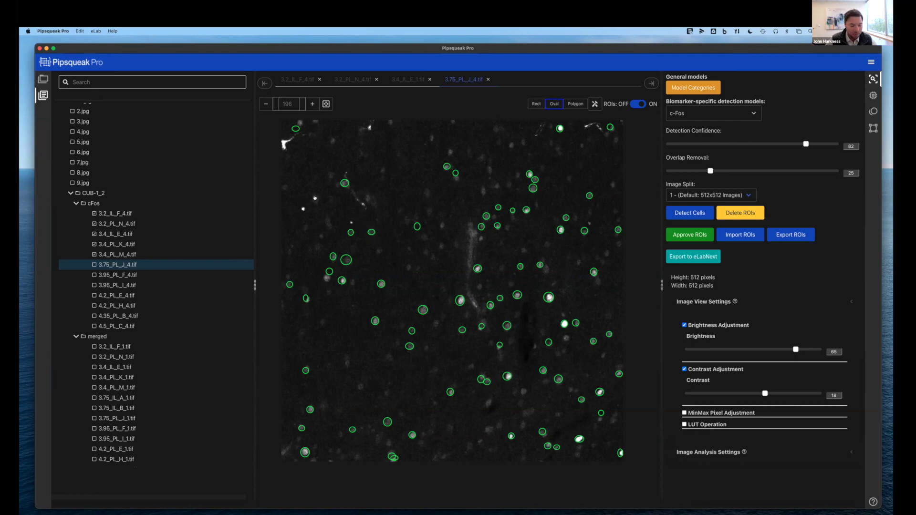
pyautogui.click(351, 232)
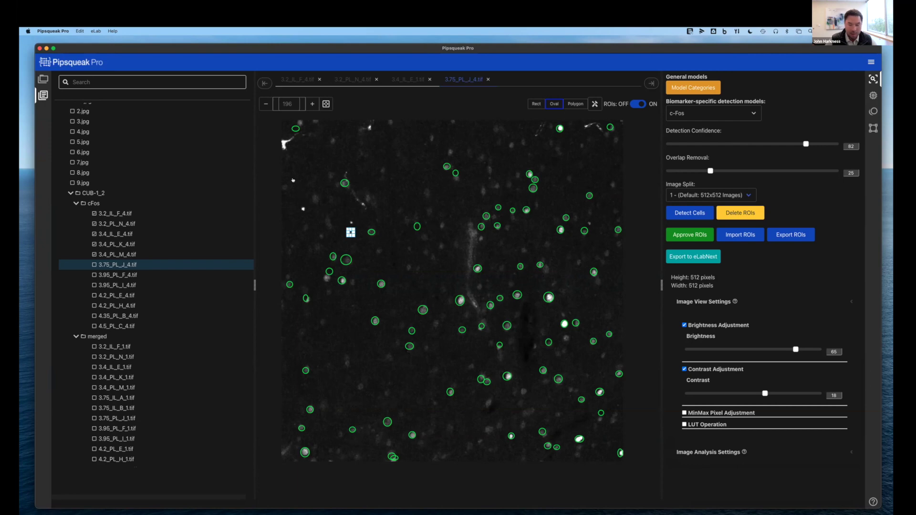
# Add oval ROIs around a dozen more cells the model missed
pyautogui.click(315, 202)
pyautogui.click(379, 251)
pyautogui.click(410, 267)
pyautogui.click(418, 269)
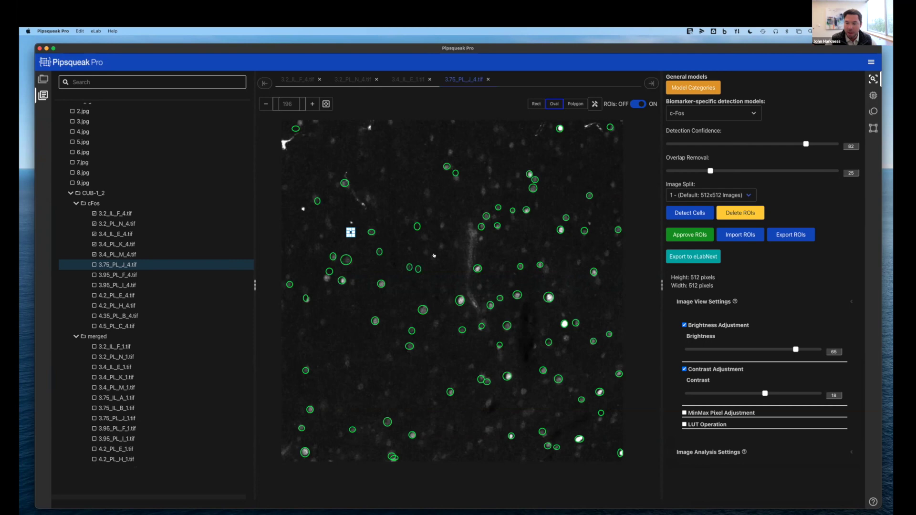
pyautogui.click(433, 256)
pyautogui.click(426, 252)
pyautogui.click(442, 246)
pyautogui.click(441, 225)
pyautogui.click(429, 208)
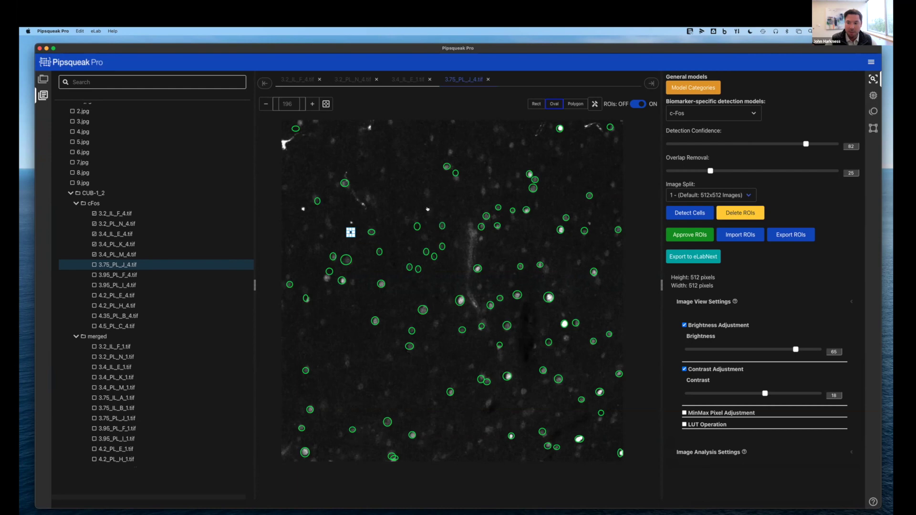
pyautogui.click(476, 269)
pyautogui.click(443, 300)
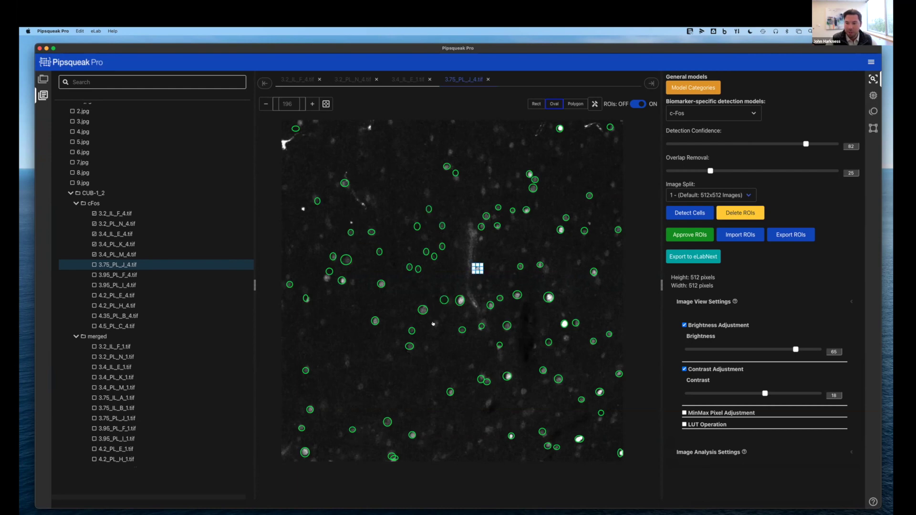
pyautogui.click(435, 323)
# Circle the remaining missed cells with oval ROIs and approve all ROIs for the image
pyautogui.click(425, 346)
pyautogui.click(397, 341)
pyautogui.click(392, 357)
pyautogui.click(402, 324)
pyautogui.click(324, 402)
pyautogui.click(339, 409)
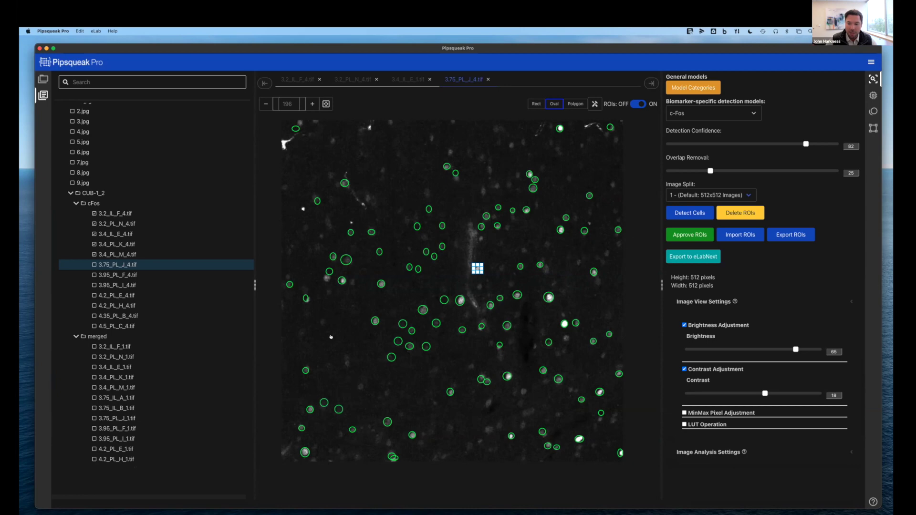
pyautogui.click(478, 269)
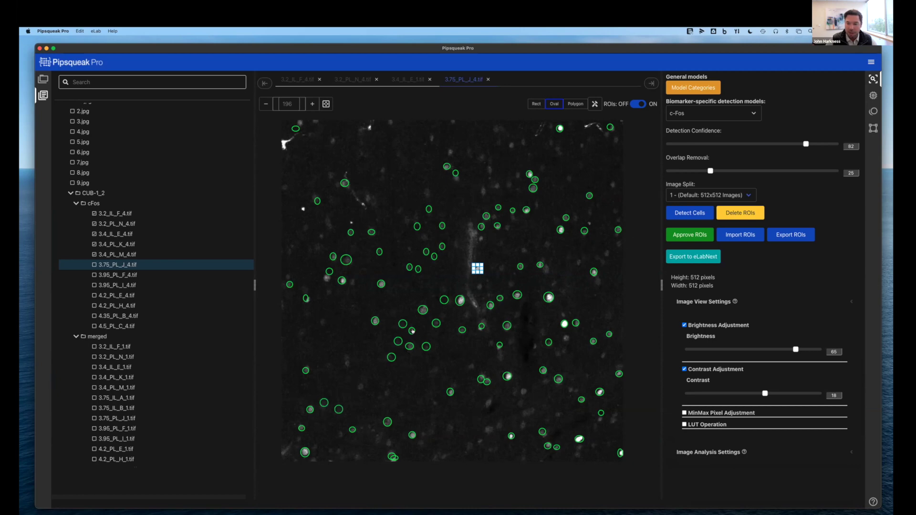
pyautogui.click(347, 365)
pyautogui.click(346, 357)
pyautogui.click(360, 385)
pyautogui.click(387, 394)
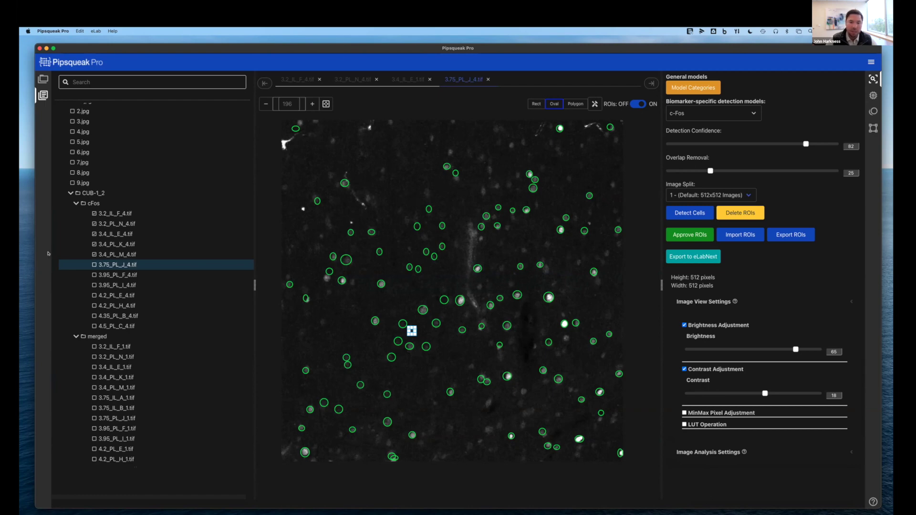
pyautogui.click(679, 234)
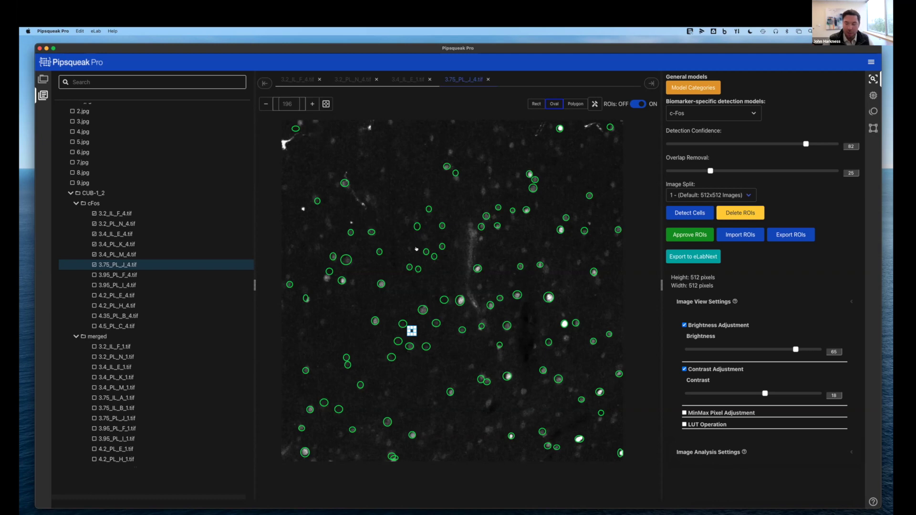
# Navigate around 3.75_PL_J_4.tif, then fit the whole image to the viewer
pyautogui.scroll(3, 416, 248)
pyautogui.scroll(2, 443, 267)
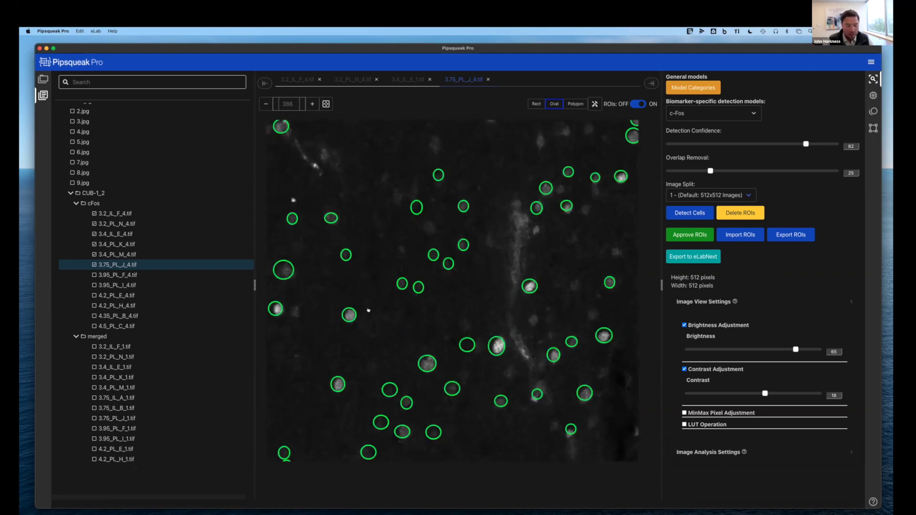
pyautogui.scroll(-3, 368, 310)
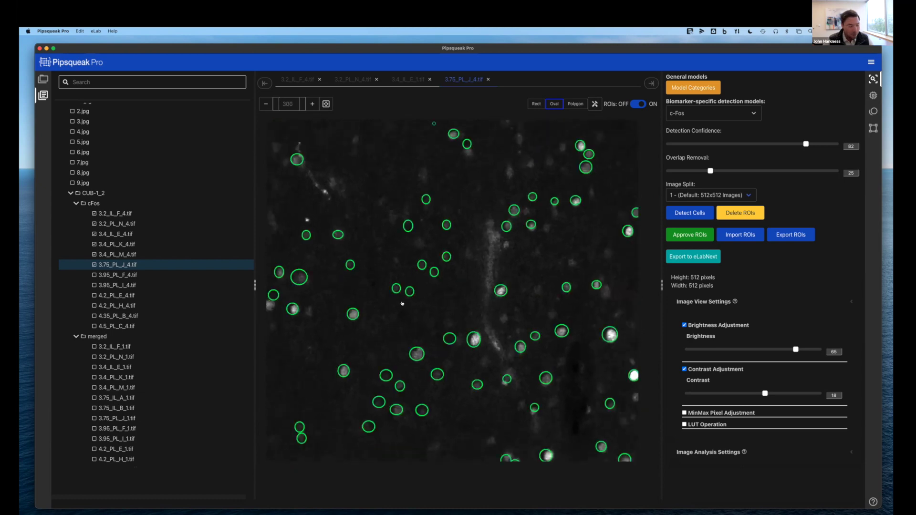
pyautogui.scroll(3, 402, 303)
pyautogui.hscroll(3, 402, 303)
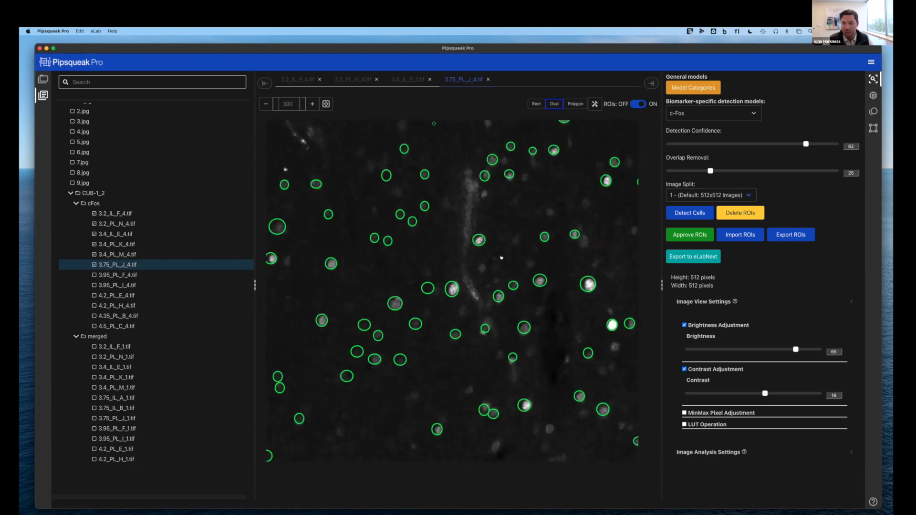
pyautogui.scroll(-3, 402, 256)
pyautogui.hscroll(-4, 402, 257)
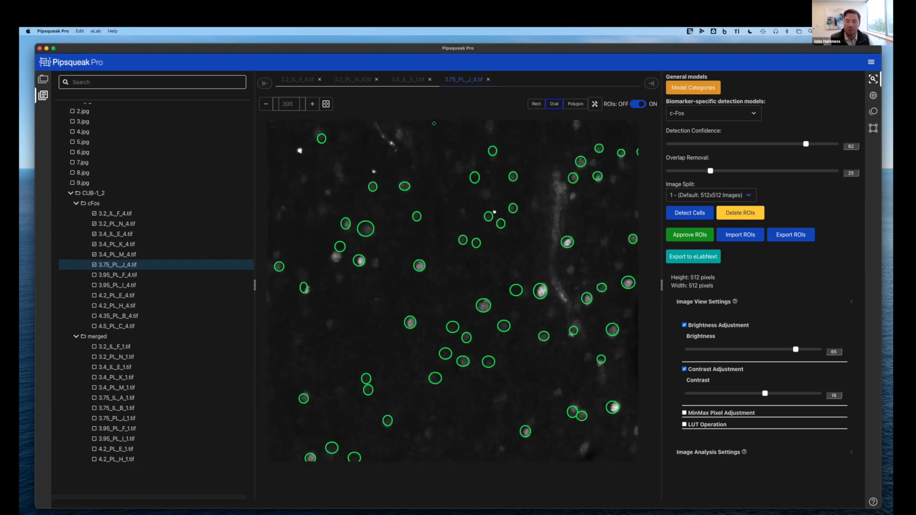
pyautogui.click(321, 106)
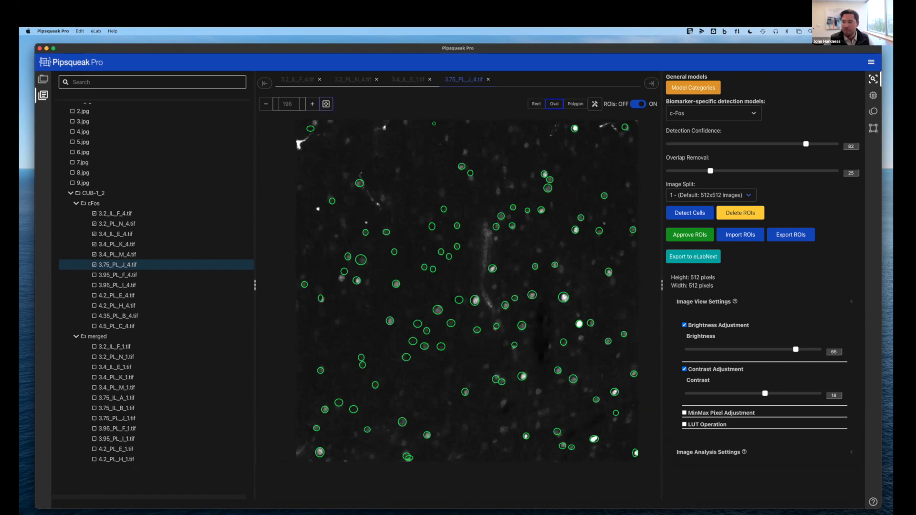
# Toggle the detected cell outlines off and on twice to compare the image
pyautogui.click(635, 104)
pyautogui.click(635, 104)
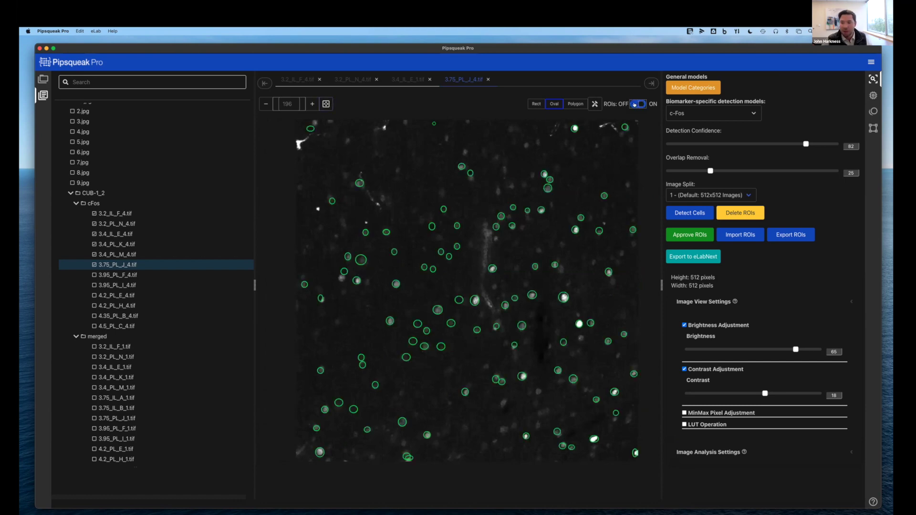
pyautogui.click(634, 104)
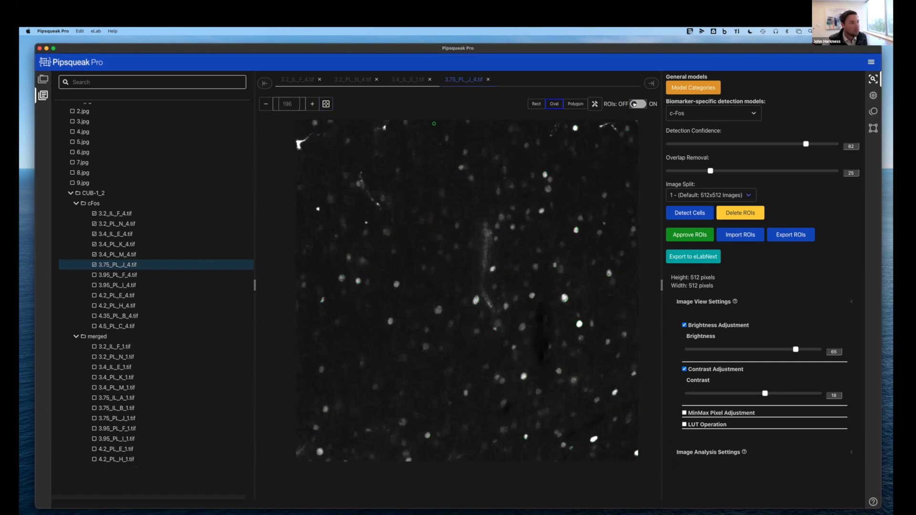
pyautogui.click(633, 104)
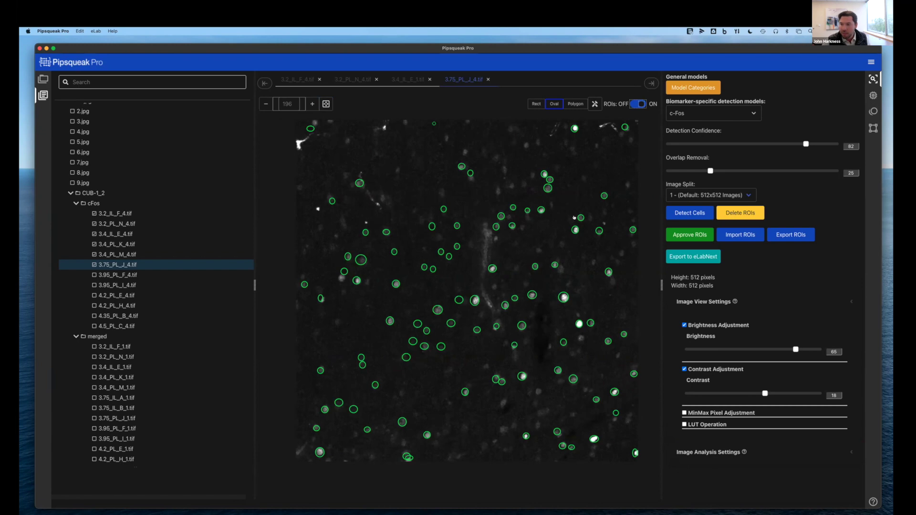
# Review 3.2_PL_N_4, 3.4_IL_E_4, 3.4_PL_K_4, 3.4_PL_M_4 and 3.75_PL_J_4, ending on 3.4_PL_M_4.tif
pyautogui.click(102, 223)
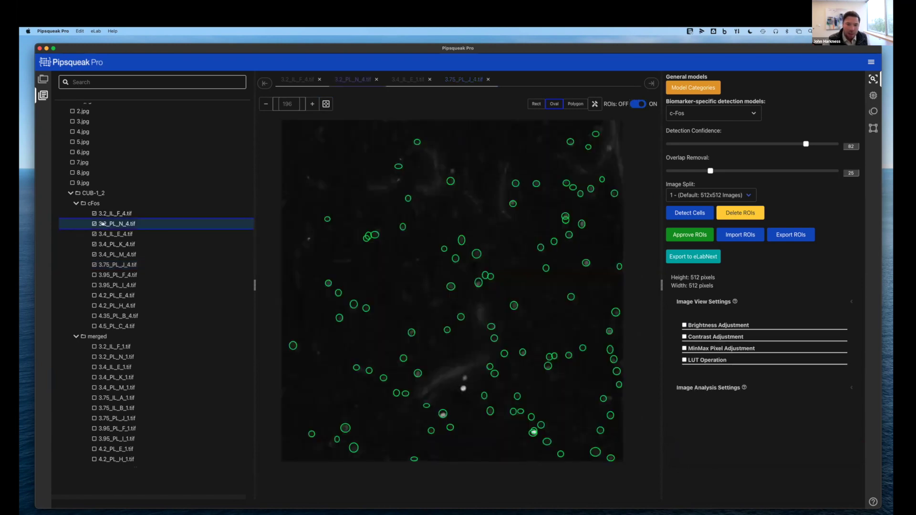
pyautogui.click(103, 234)
pyautogui.click(102, 244)
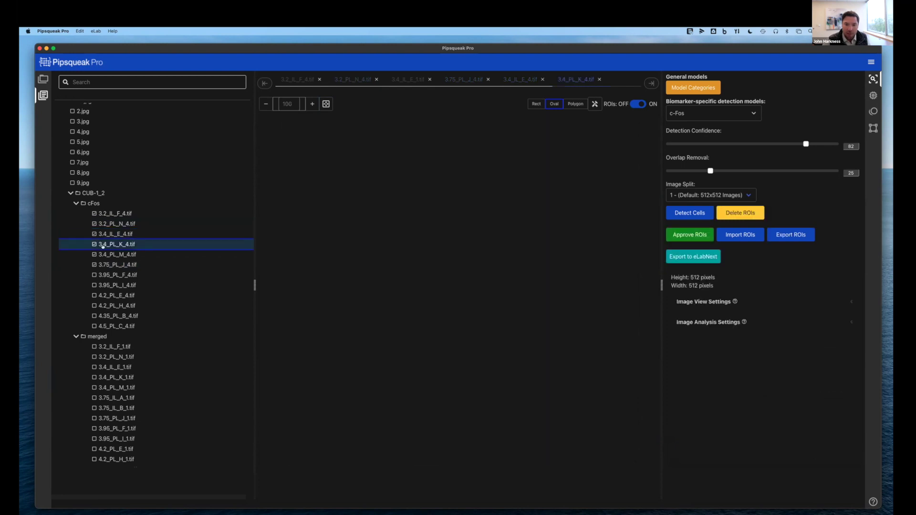
pyautogui.click(102, 255)
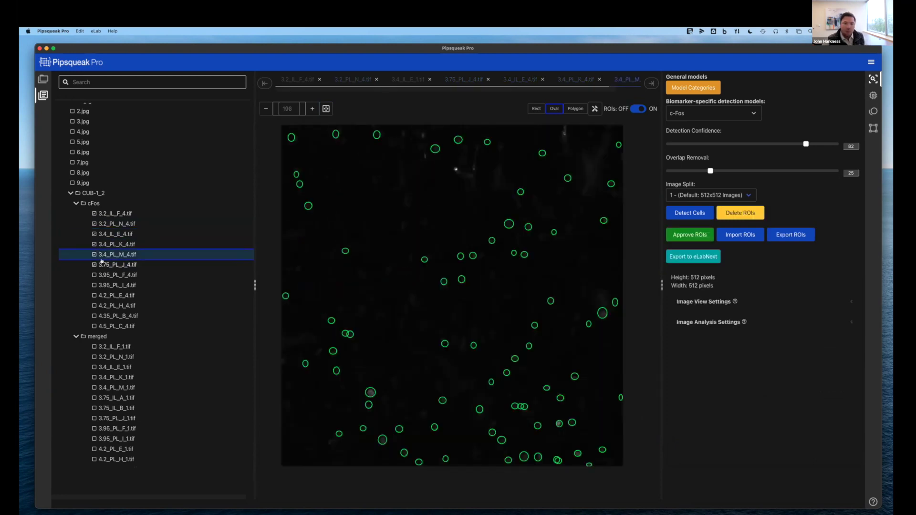
pyautogui.click(102, 262)
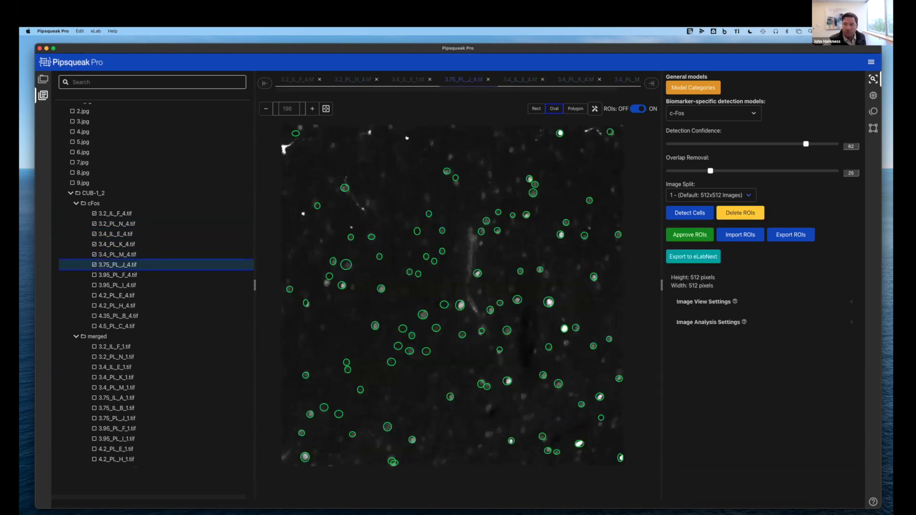
pyautogui.click(116, 254)
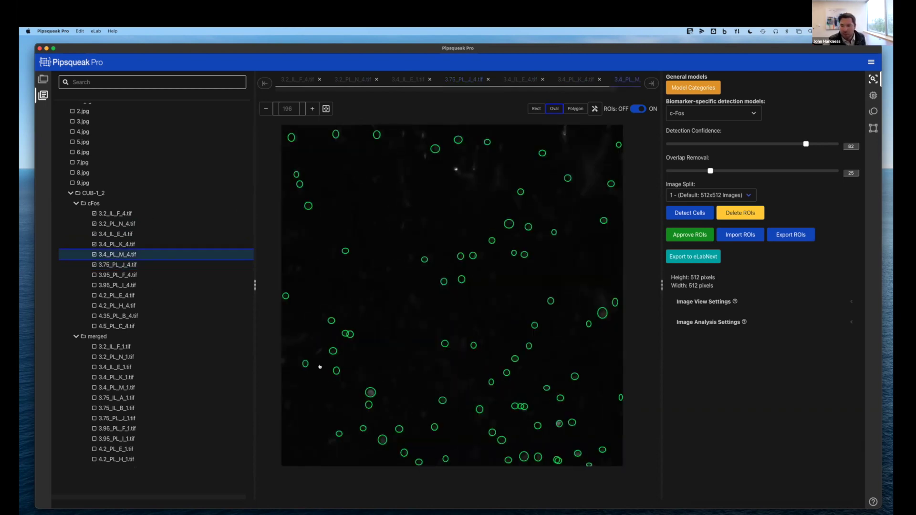
pyautogui.click(121, 265)
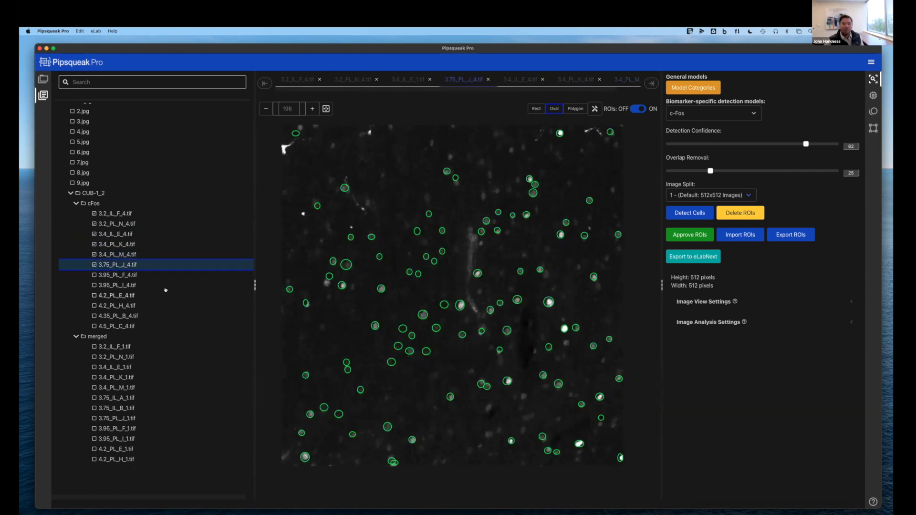
pyautogui.press('Up')
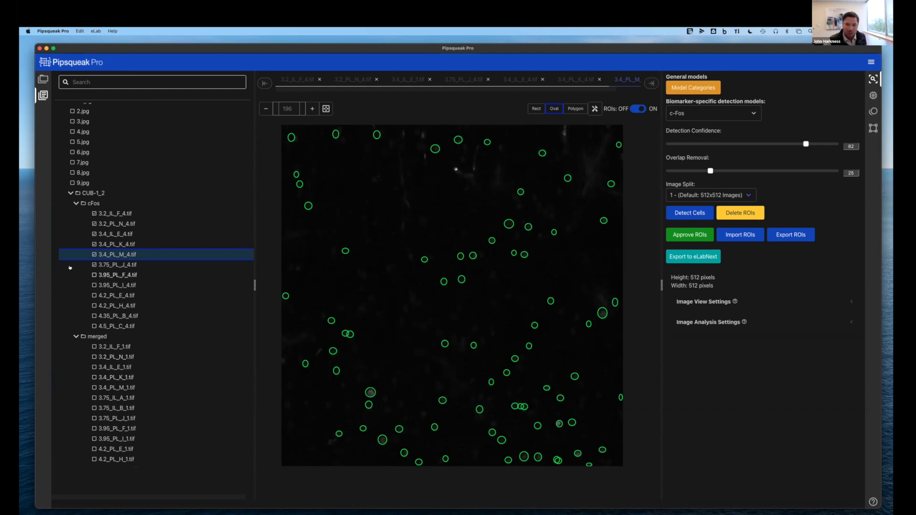
# Open 3.4_PL_K_4.tif, select one detected cell ROI, and approve the image's ROIs
pyautogui.click(112, 243)
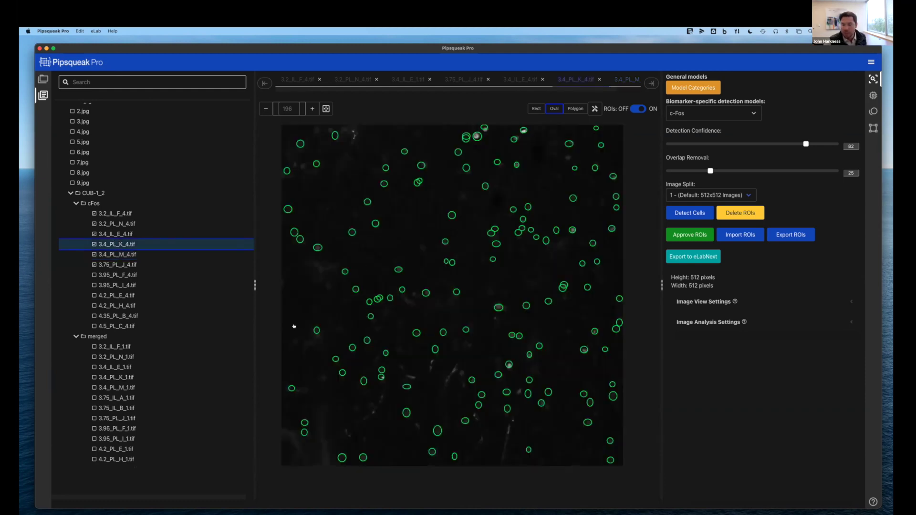
pyautogui.click(465, 138)
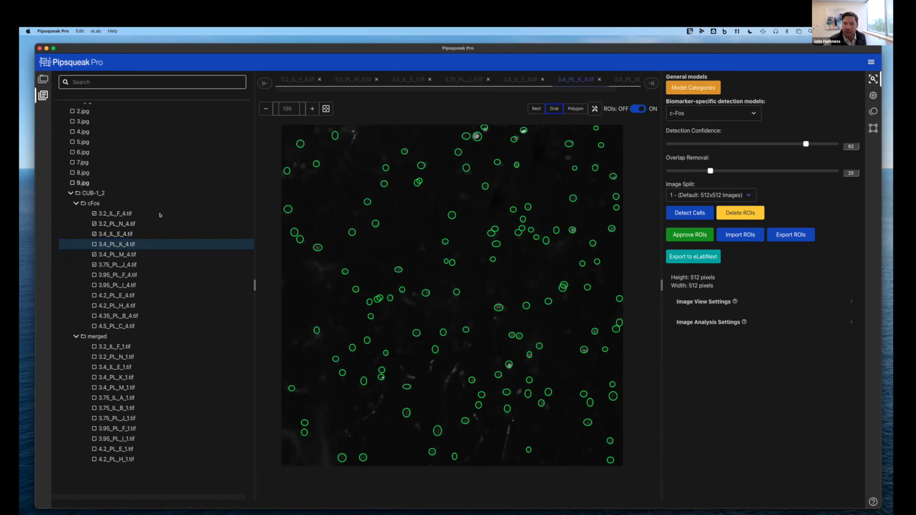
pyautogui.click(690, 235)
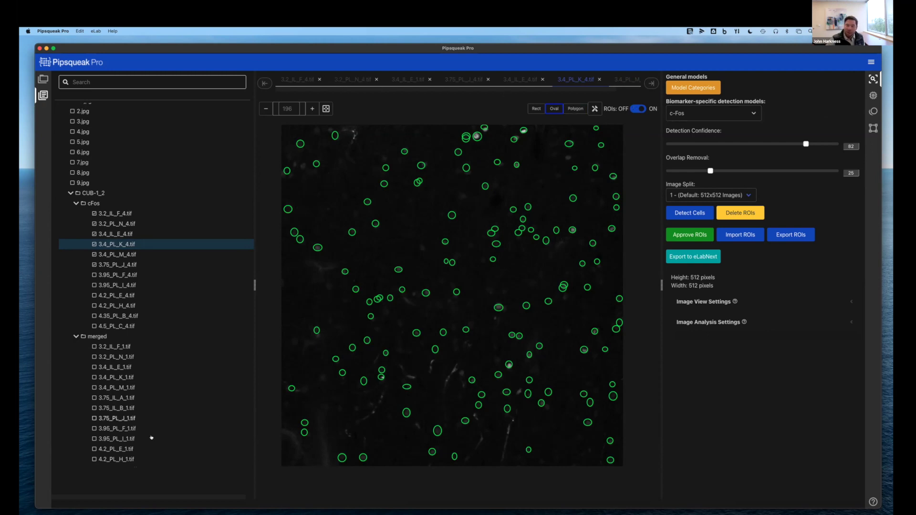
pyautogui.click(865, 63)
pyautogui.click(836, 82)
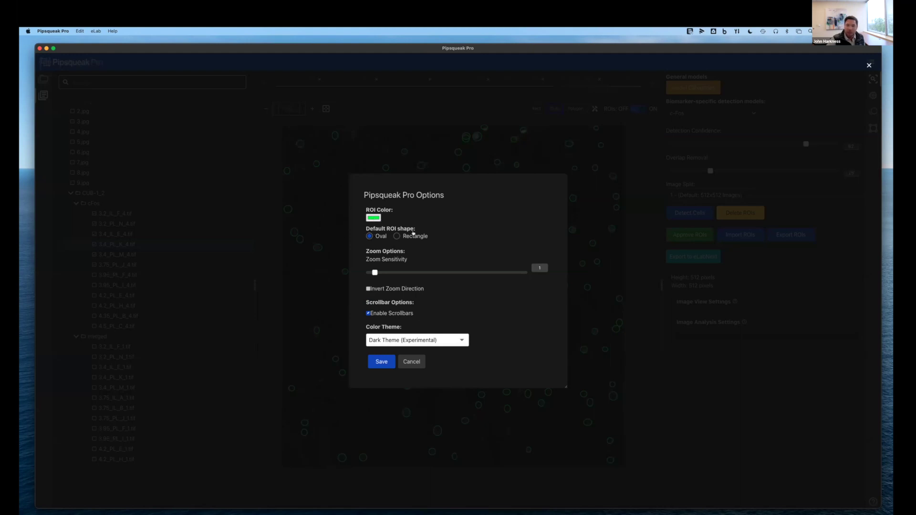
pyautogui.click(411, 364)
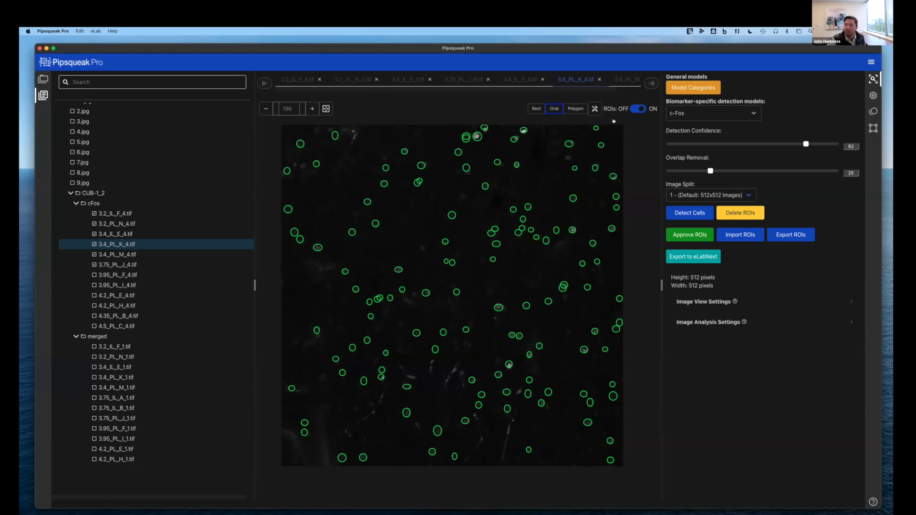
# Start a new custom model and name it as the user's demo cfos model
pyautogui.click(873, 95)
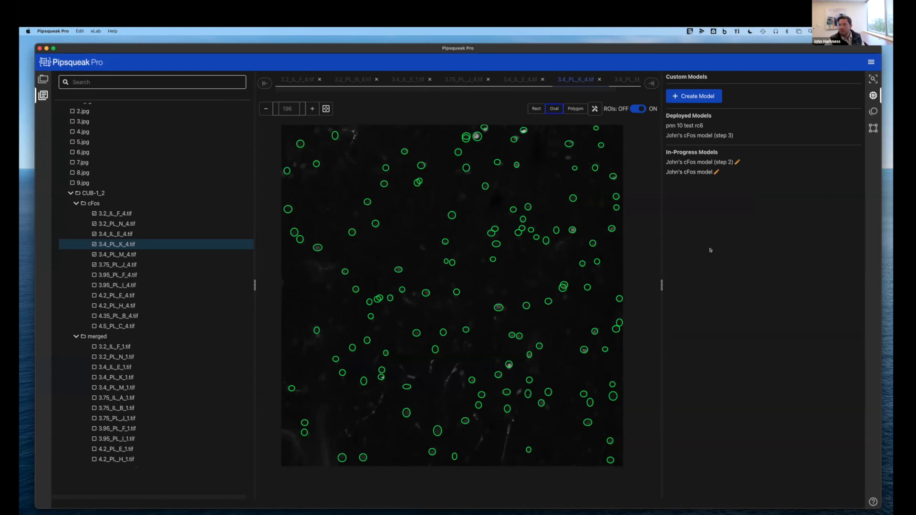
pyautogui.click(685, 97)
pyautogui.click(382, 180)
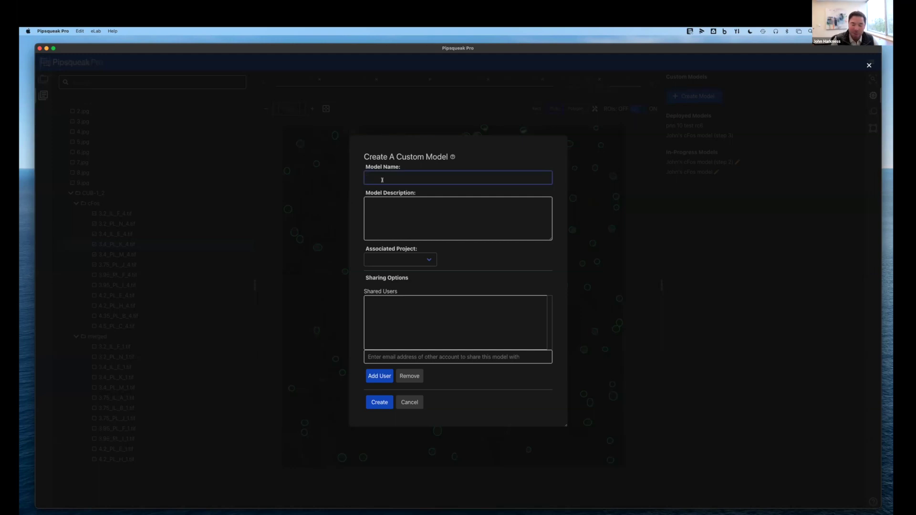
pyautogui.write('J')
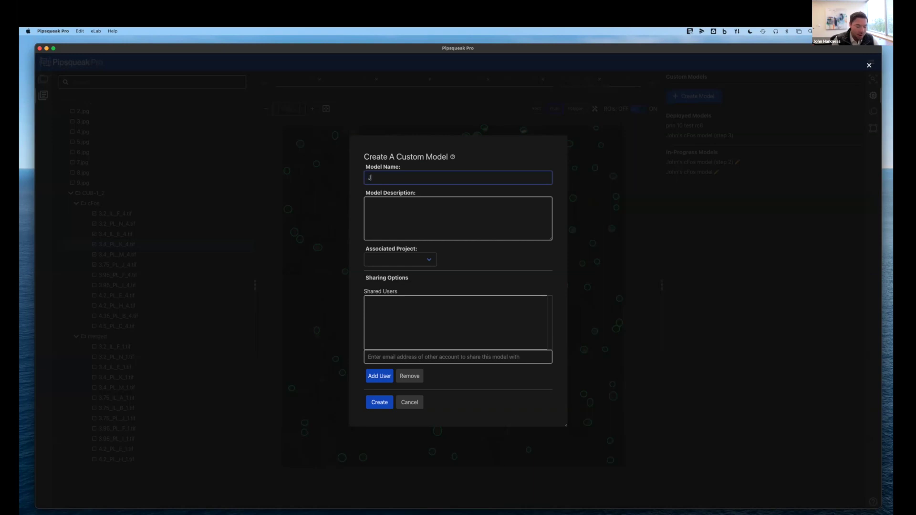
pyautogui.write("ohn's demo")
pyautogui.press('BackSpace')
pyautogui.press('BackSpace')
pyautogui.press('BackSpace')
pyautogui.press('BackSpace')
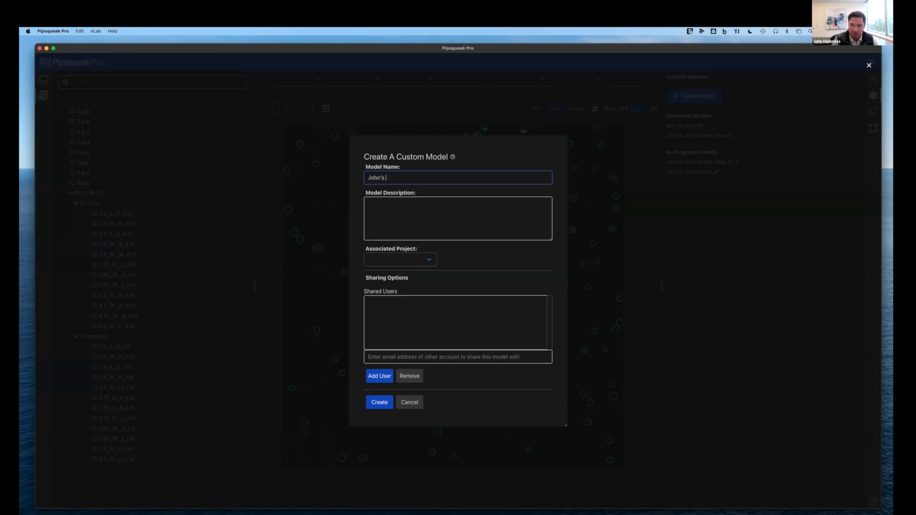
pyautogui.write('demo')
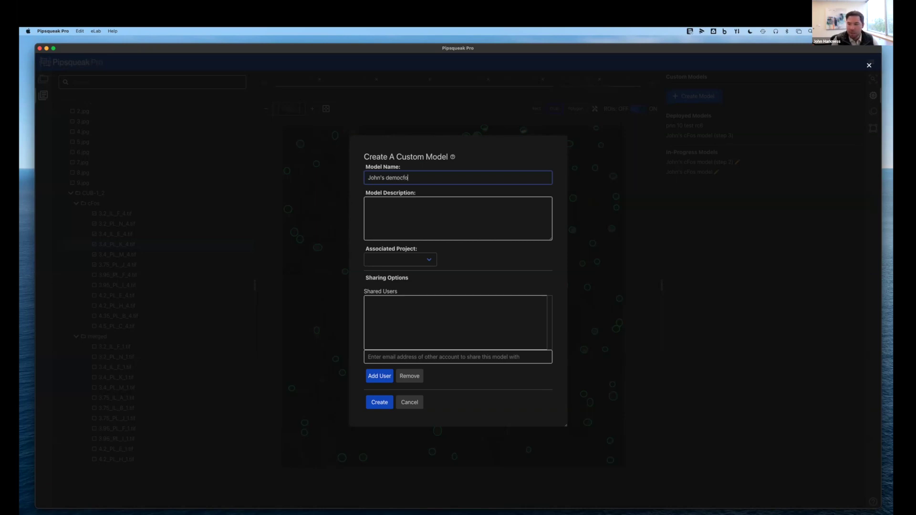
pyautogui.write(' cfos m')
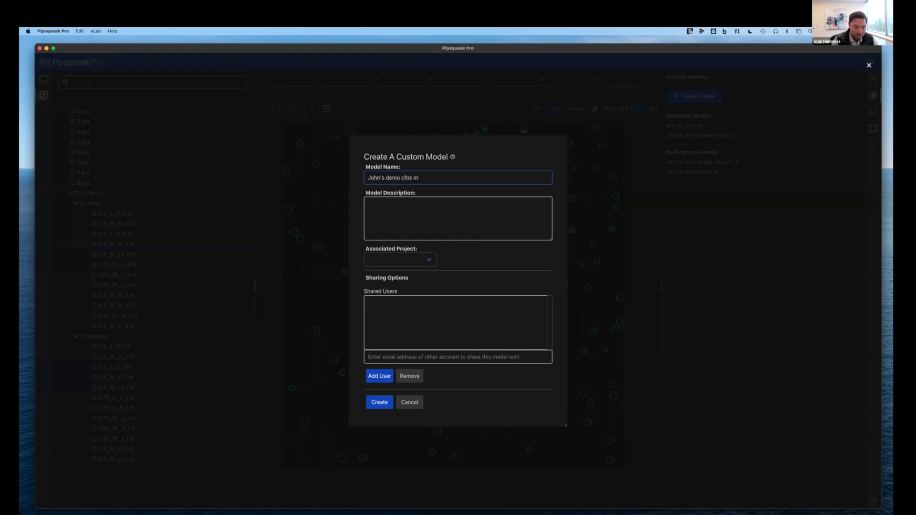
pyautogui.write('odel')
pyautogui.press('BackSpace')
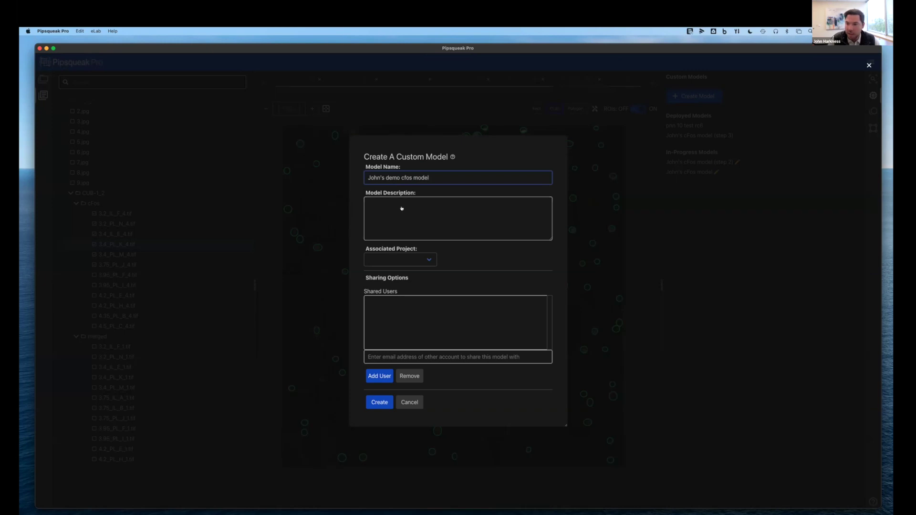
# Associate the model with the c-Fos project and give it the description 'cool!'
pyautogui.click(394, 259)
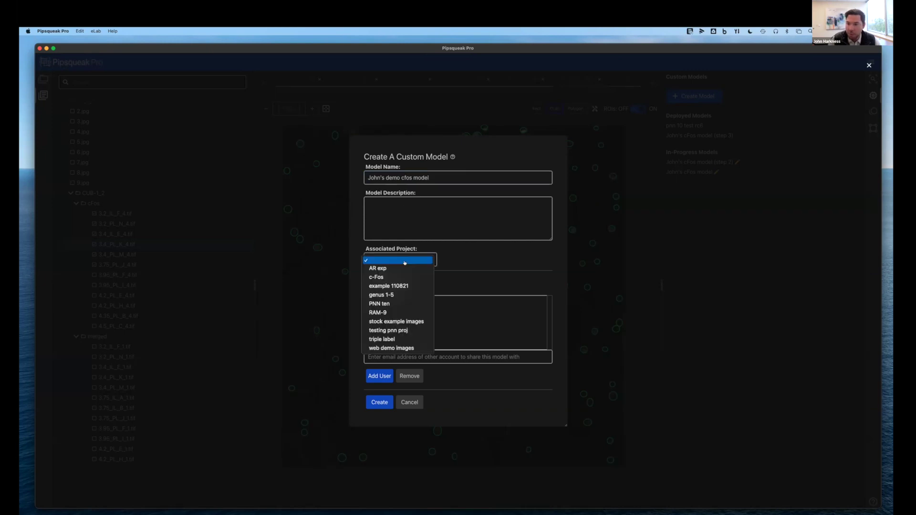
pyautogui.click(376, 280)
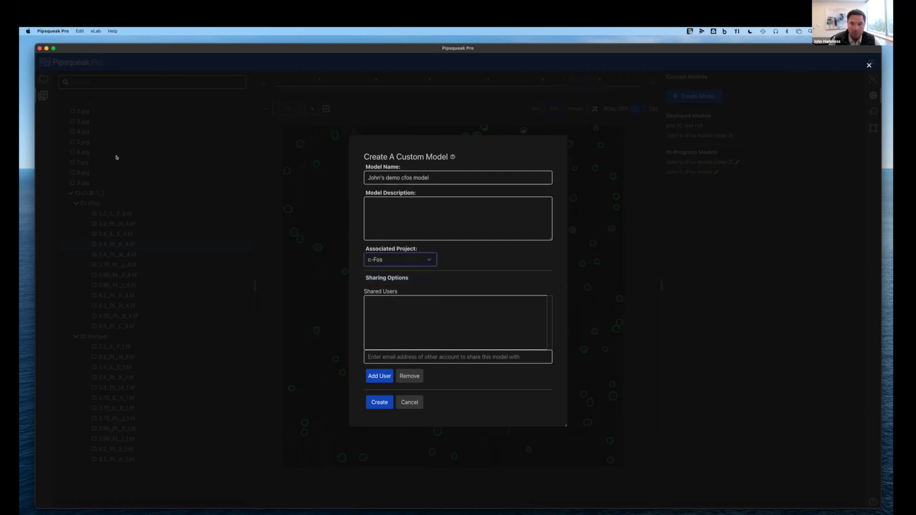
pyautogui.click(407, 222)
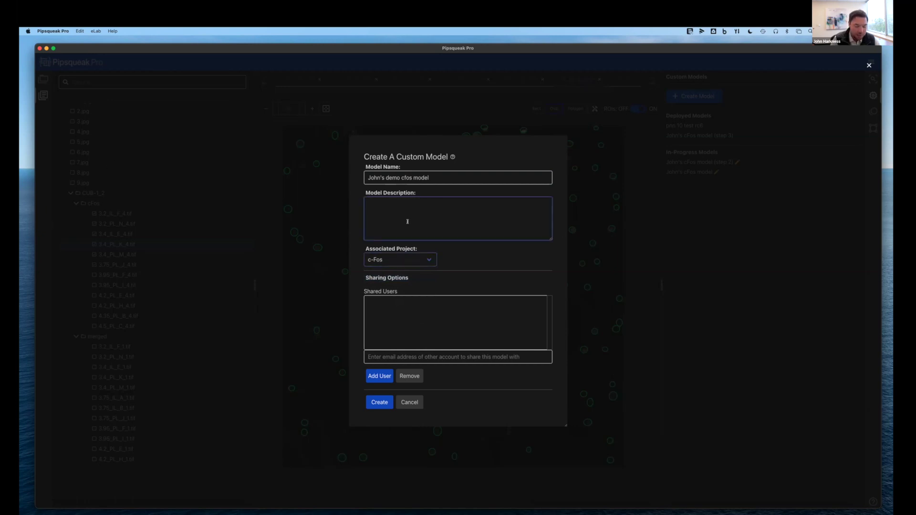
pyautogui.write('cool')
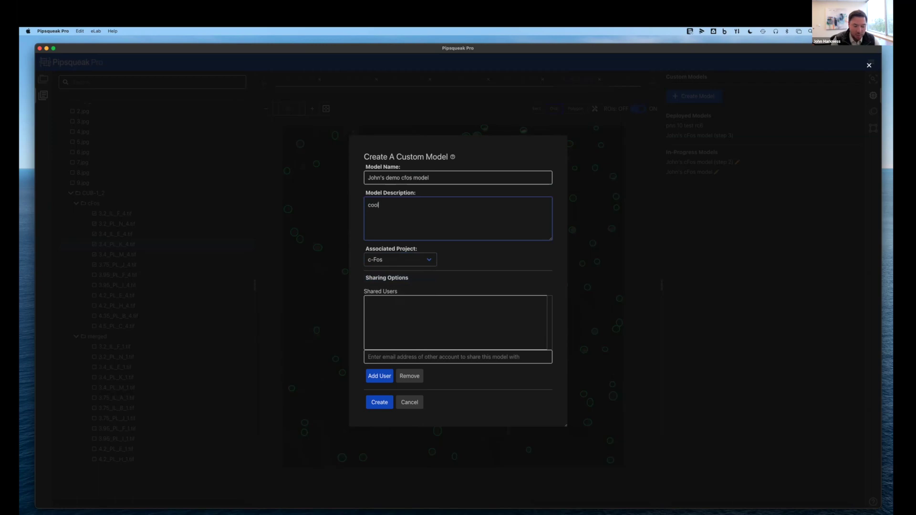
pyautogui.write('!')
pyautogui.click(456, 272)
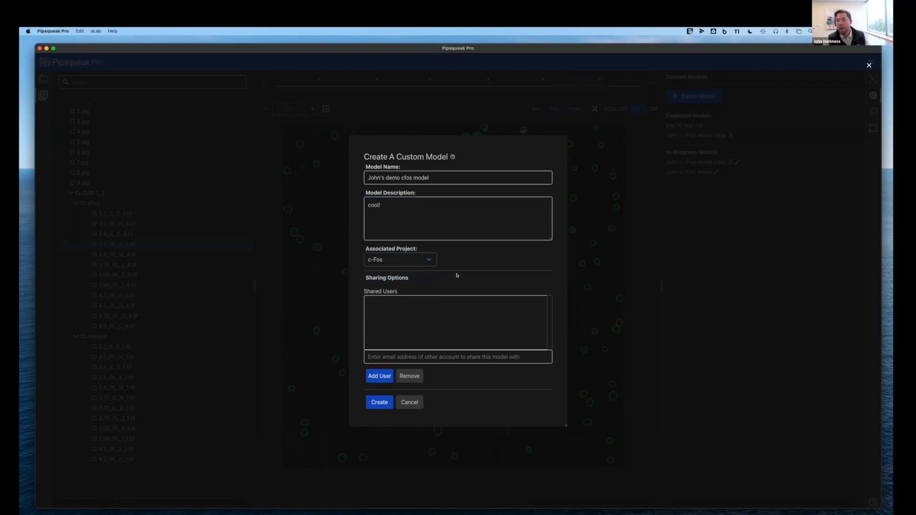
pyautogui.click(409, 357)
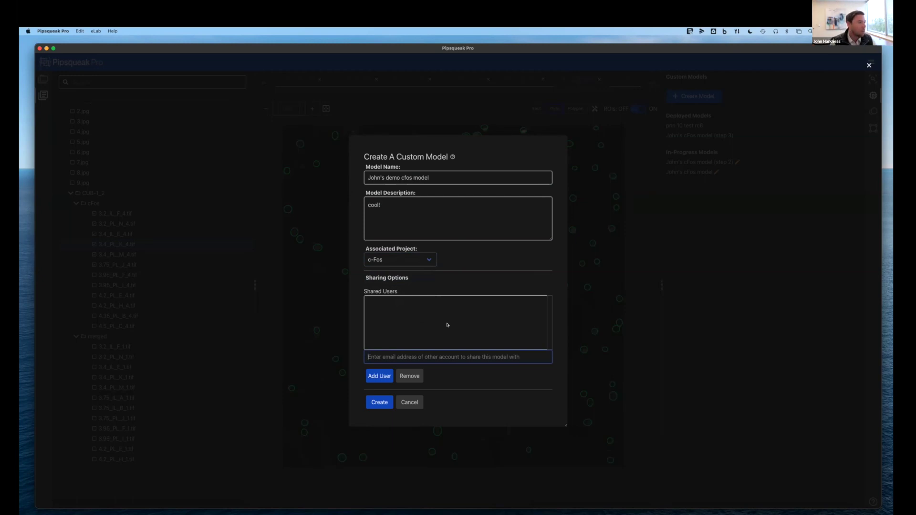
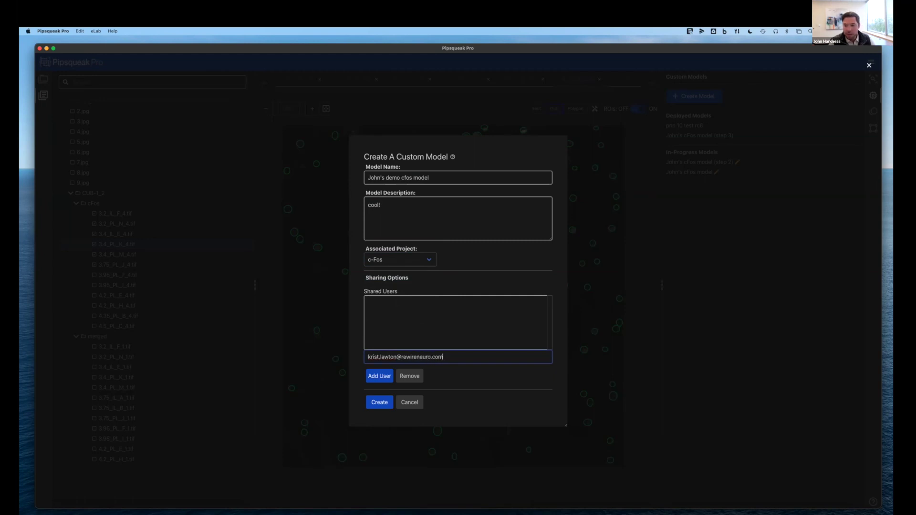
# Add two colleagues' e-mail addresses as shared users and create the demo cfos model
pyautogui.click(376, 376)
pyautogui.write('y')
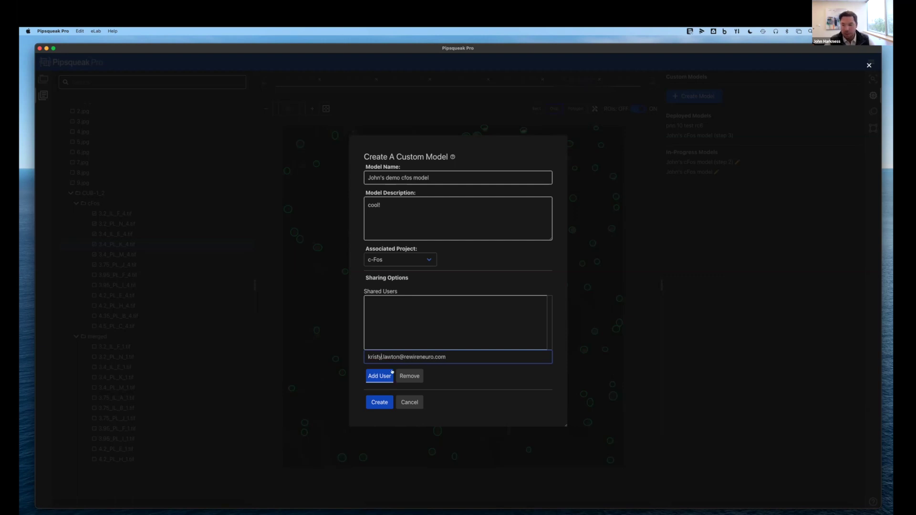
pyautogui.click(379, 376)
pyautogui.click(382, 357)
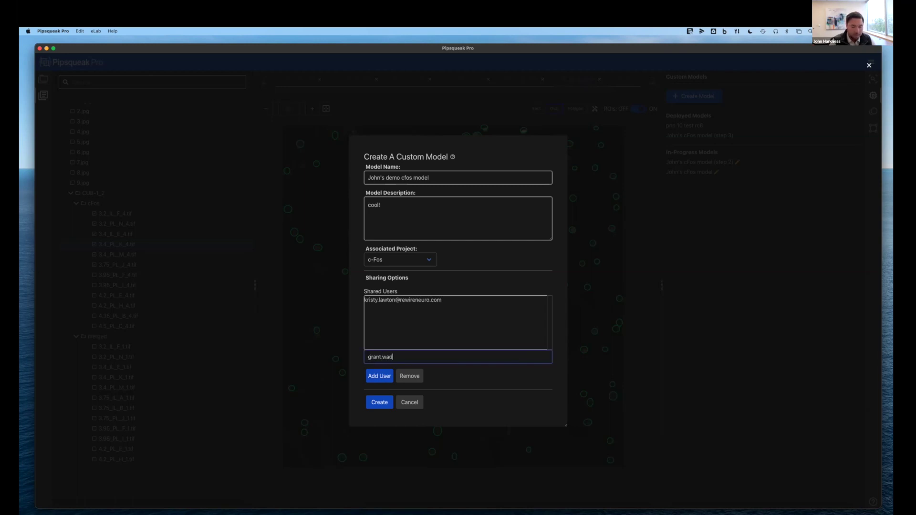
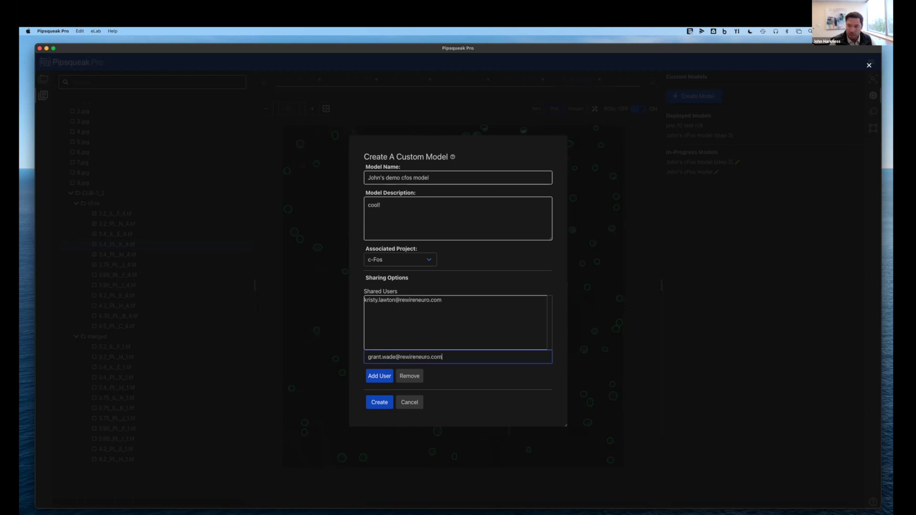
pyautogui.click(390, 377)
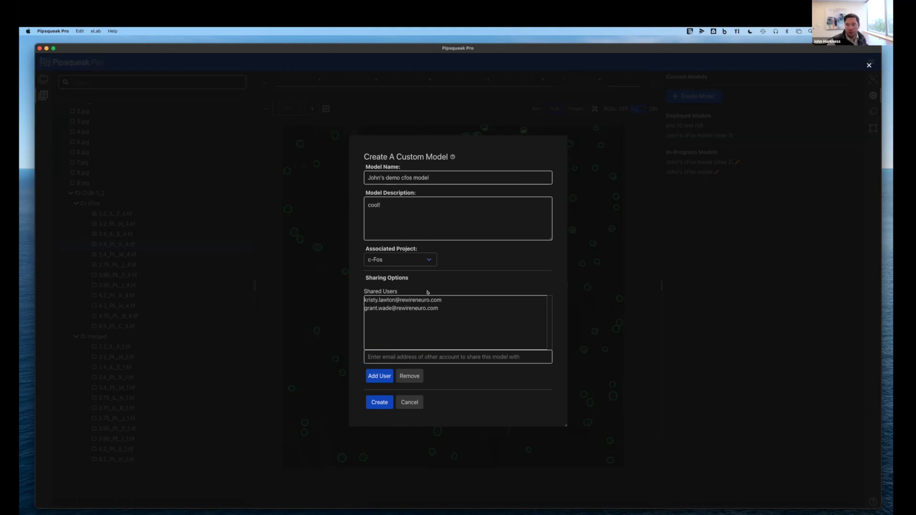
pyautogui.click(380, 403)
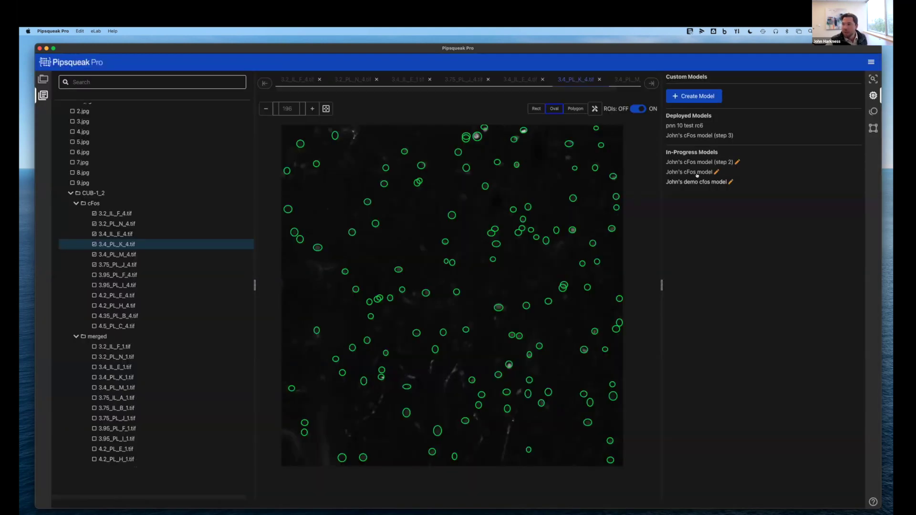
pyautogui.click(683, 182)
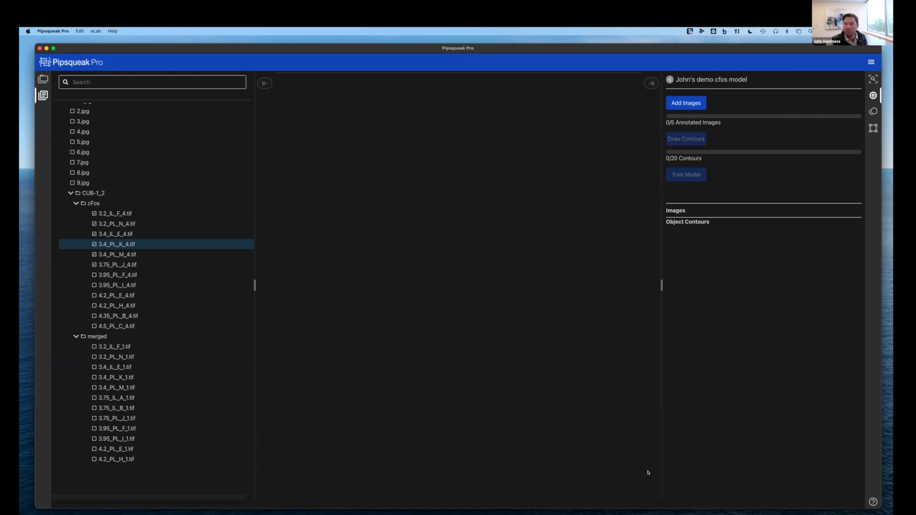
# Preview the analysed images enlarged and deselect the green spiral image
pyautogui.click(683, 106)
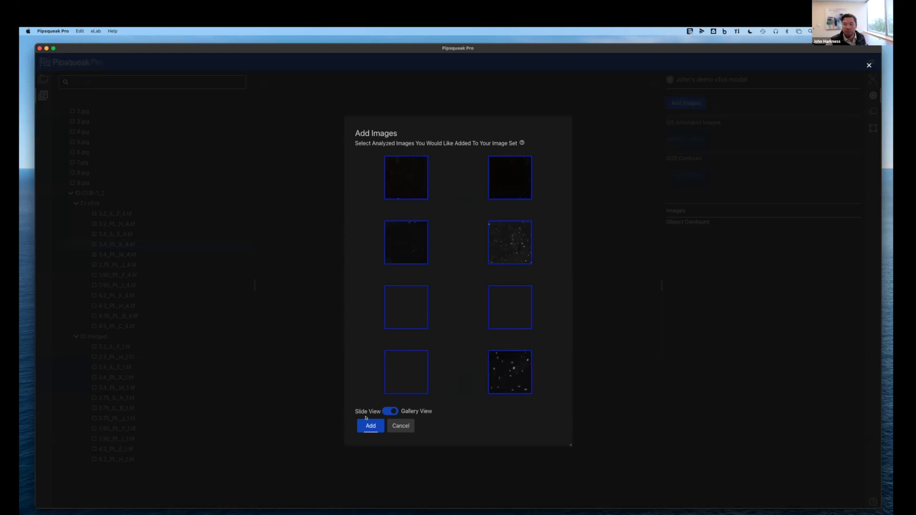
pyautogui.click(390, 411)
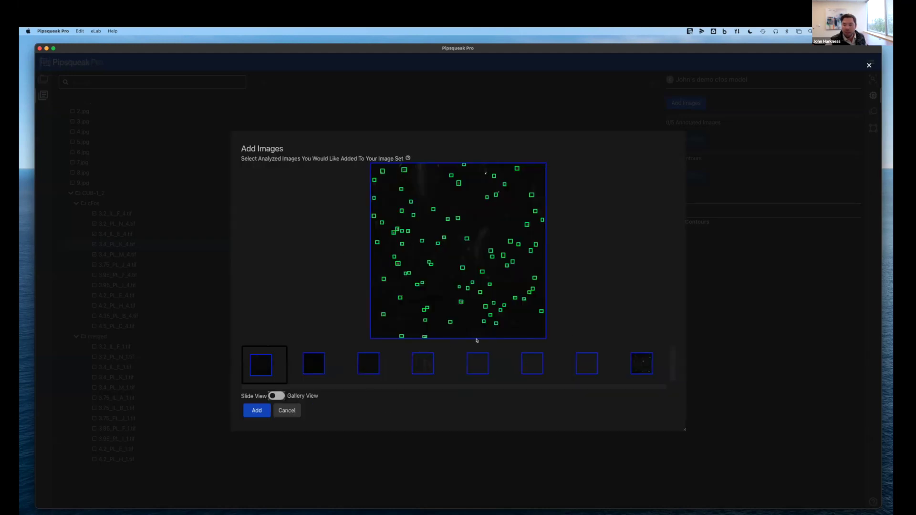
pyautogui.click(312, 374)
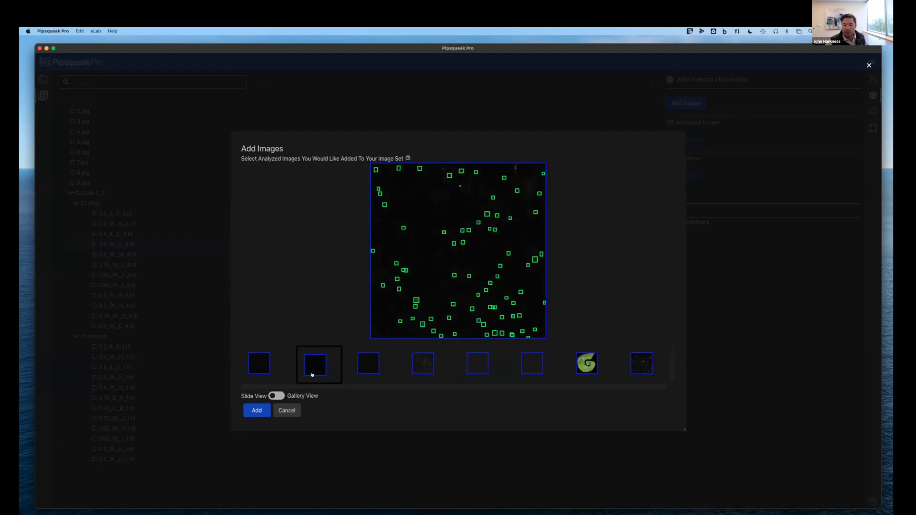
pyautogui.click(364, 366)
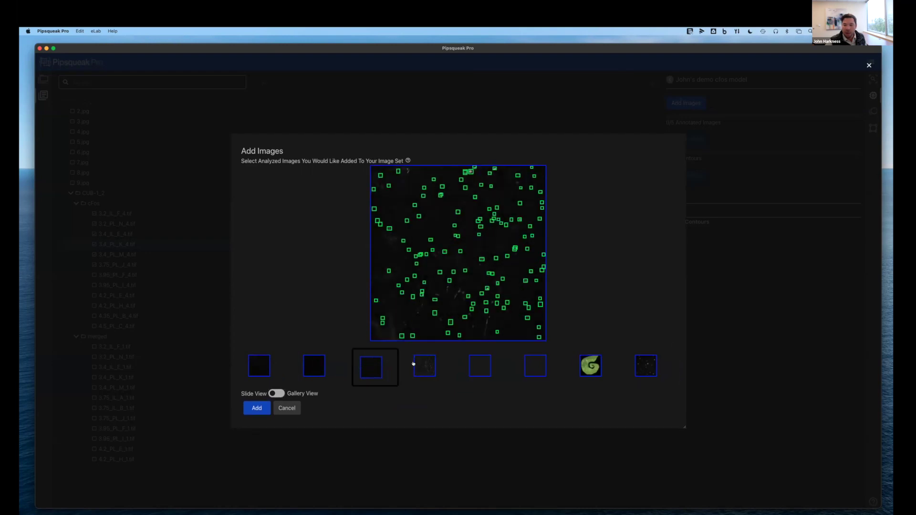
pyautogui.click(590, 366)
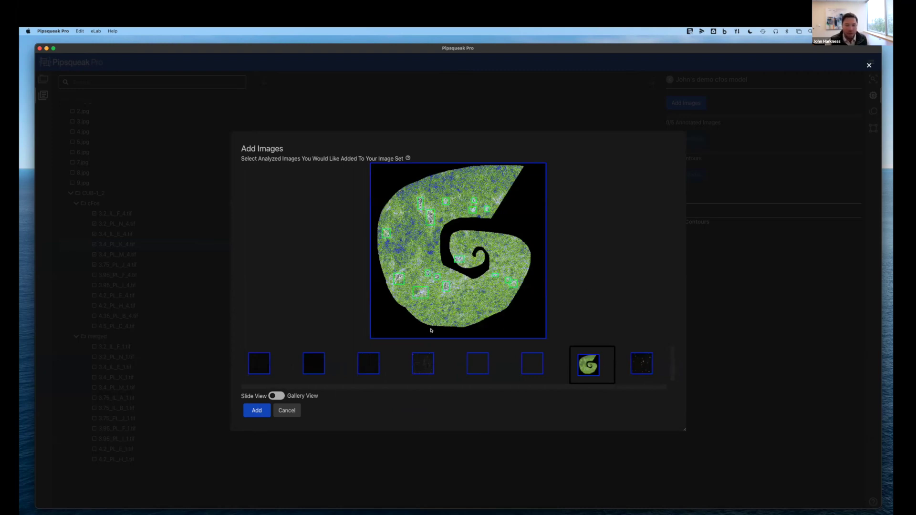
pyautogui.click(276, 396)
pyautogui.click(405, 369)
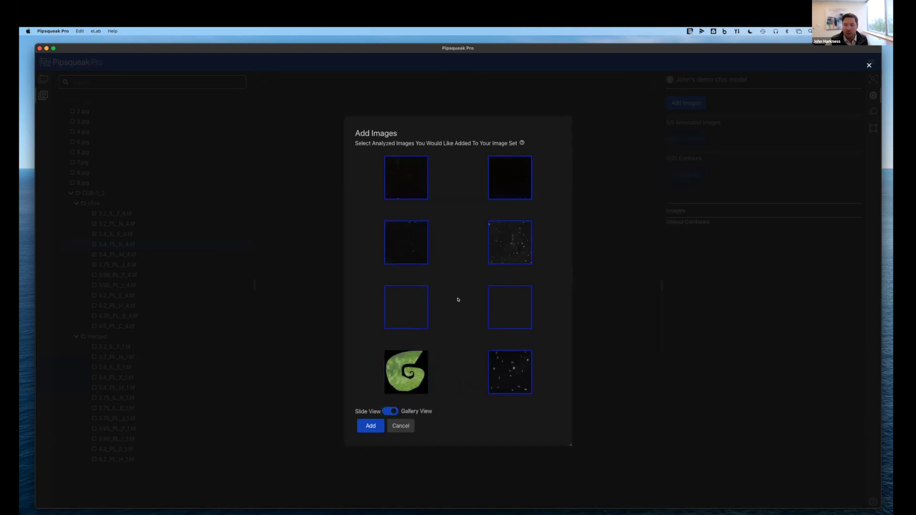
# Deselect the two blank third-row images and add the remaining images to the demo cFos model
pyautogui.click(390, 410)
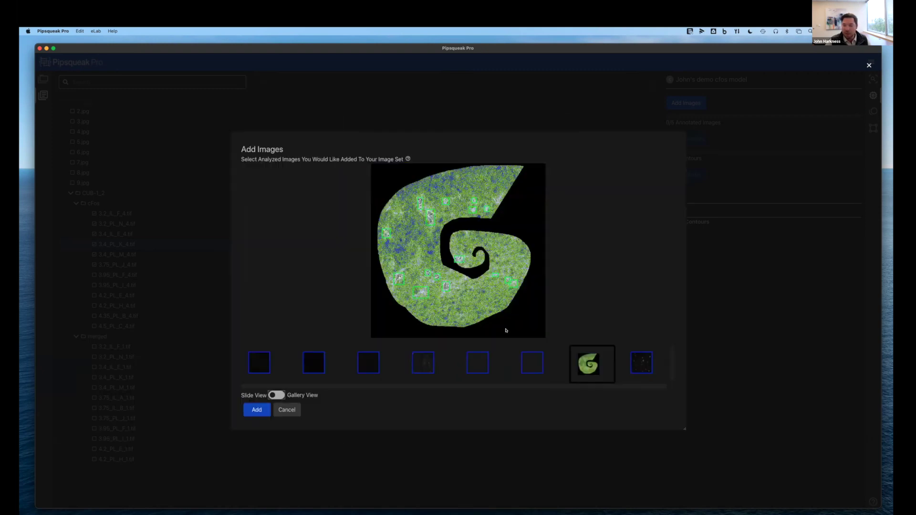
pyautogui.click(478, 363)
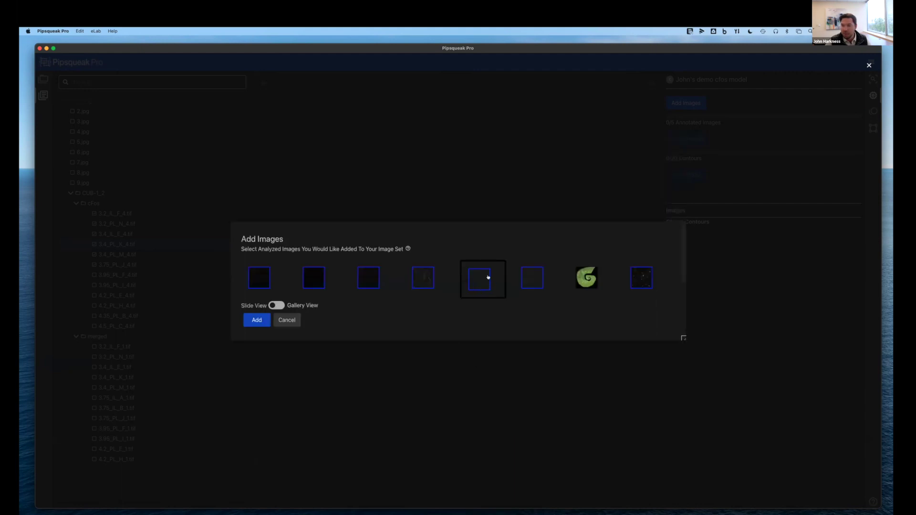
pyautogui.click(532, 279)
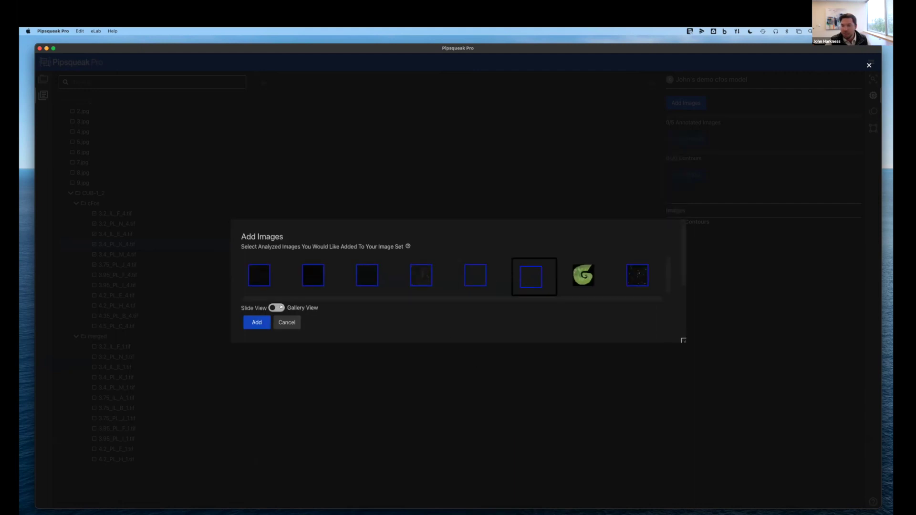
pyautogui.click(277, 308)
pyautogui.click(496, 301)
pyautogui.click(401, 310)
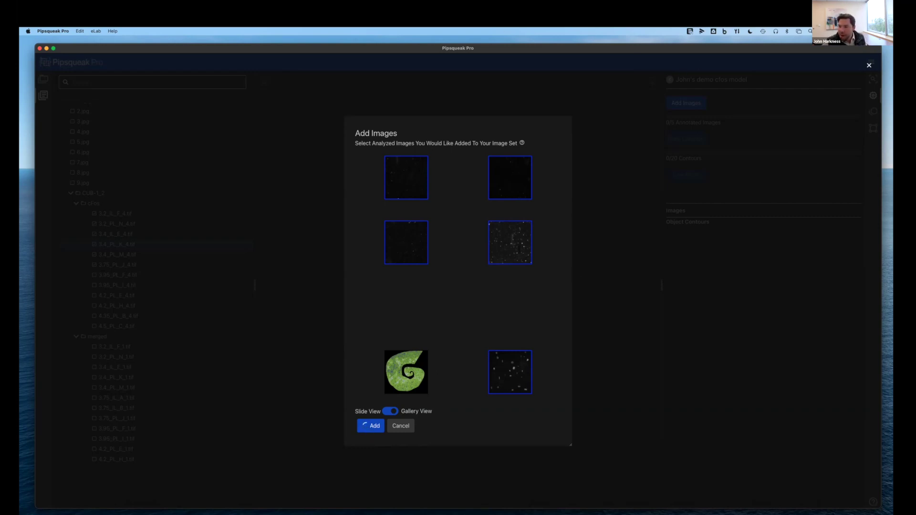
pyautogui.click(396, 424)
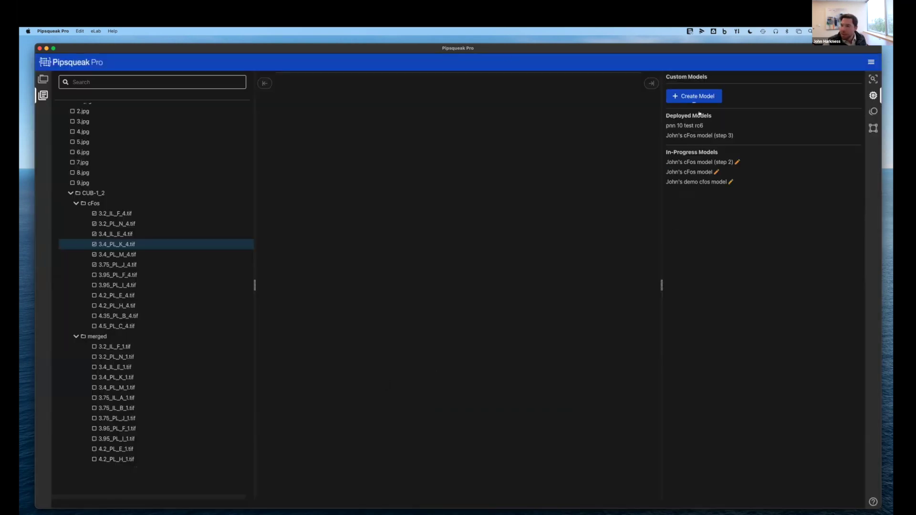
# Open the cFos model (step 2) and enter Contour Drawing Mode
pyautogui.click(688, 164)
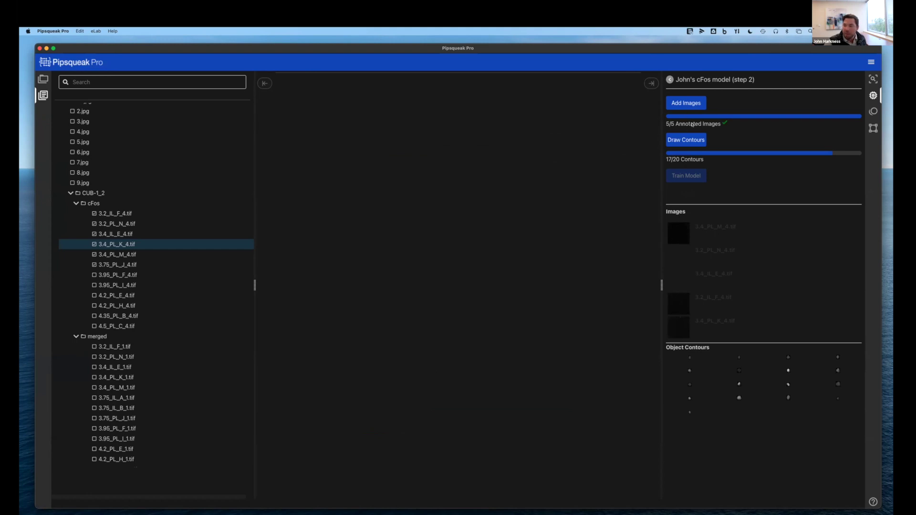
pyautogui.click(681, 139)
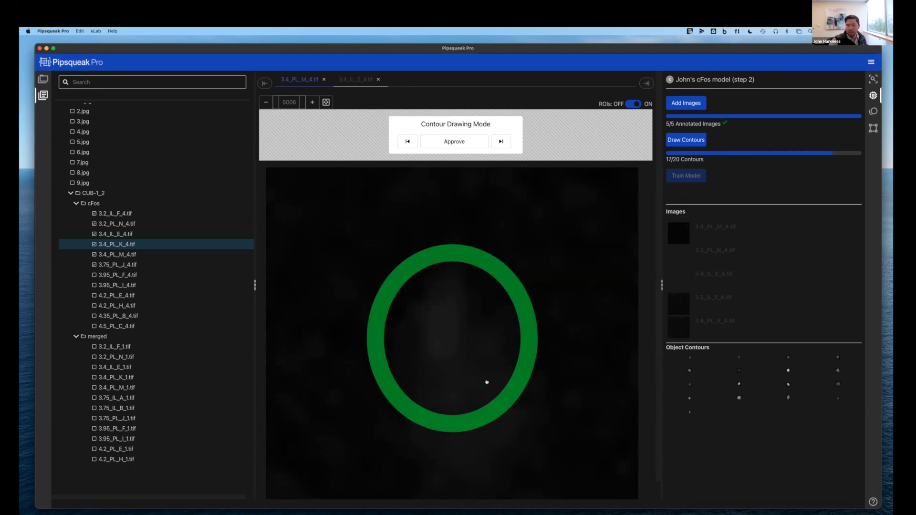
# Redraw the cell contour on 3.4_PL_K_4.tif until correct, approve it, and advance
pyautogui.click(500, 141)
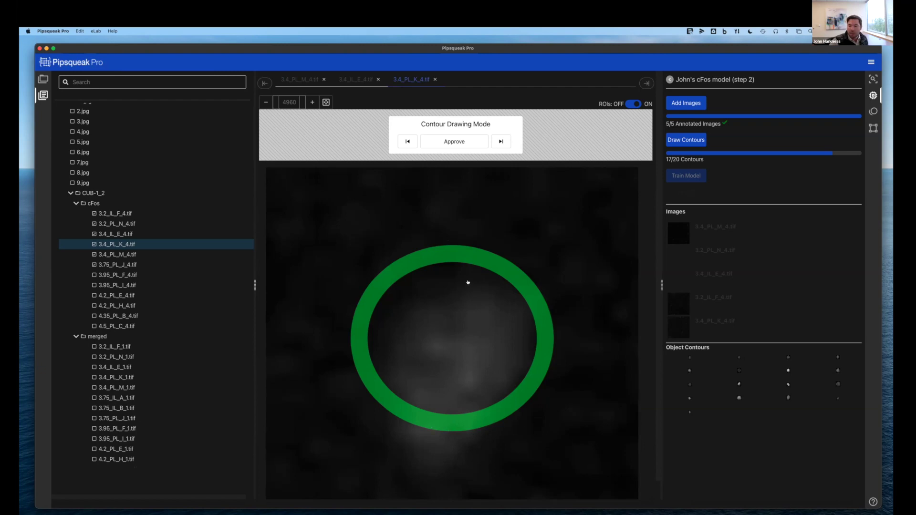
pyautogui.moveTo(481, 276)
pyautogui.mouseDown()
pyautogui.moveTo(433, 290)
pyautogui.moveTo(407, 317)
pyautogui.moveTo(388, 382)
pyautogui.moveTo(398, 438)
pyautogui.moveTo(420, 457)
pyautogui.moveTo(477, 451)
pyautogui.moveTo(521, 357)
pyautogui.moveTo(528, 319)
pyautogui.moveTo(518, 280)
pyautogui.moveTo(476, 268)
pyautogui.mouseUp()
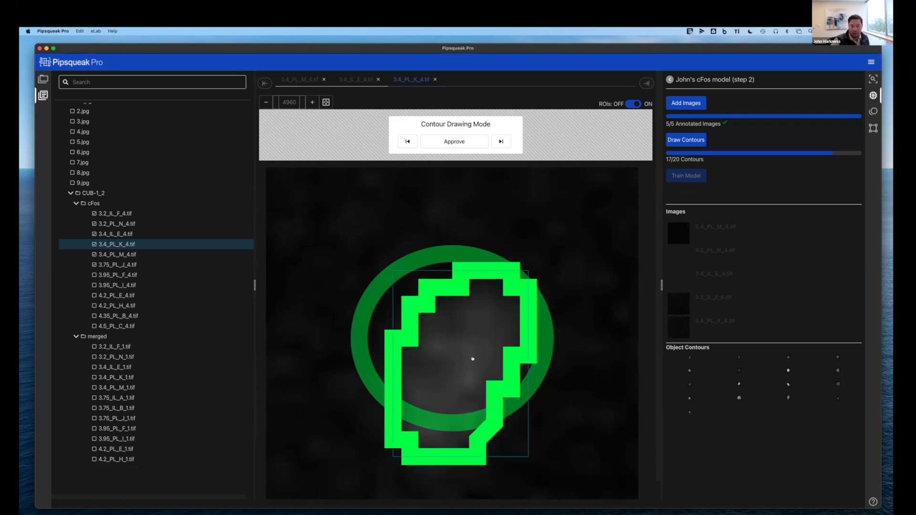
pyautogui.press('BackSpace')
pyautogui.moveTo(485, 265)
pyautogui.mouseDown()
pyautogui.moveTo(427, 253)
pyautogui.moveTo(344, 301)
pyautogui.moveTo(405, 448)
pyautogui.moveTo(511, 425)
pyautogui.moveTo(545, 355)
pyautogui.moveTo(483, 283)
pyautogui.mouseUp()
pyautogui.click(450, 334)
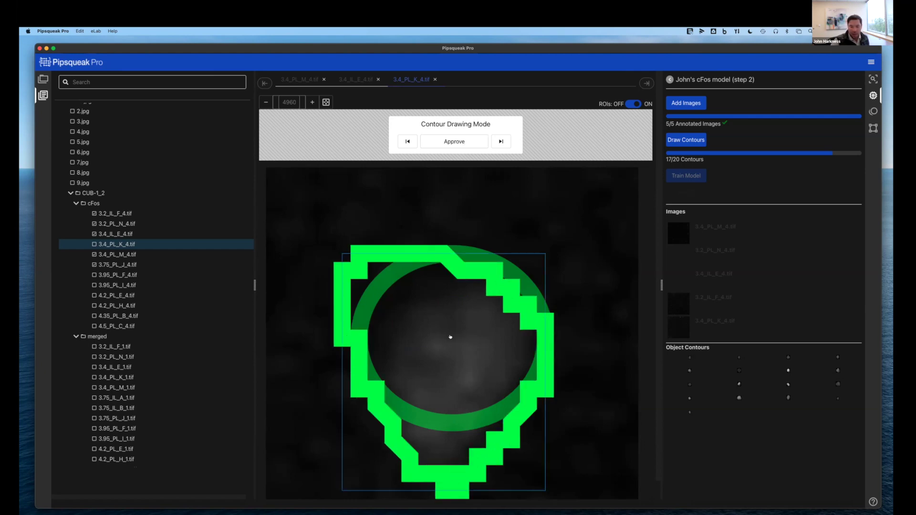
pyautogui.press('BackSpace')
pyautogui.moveTo(463, 309)
pyautogui.mouseDown()
pyautogui.moveTo(444, 353)
pyautogui.moveTo(482, 364)
pyautogui.moveTo(487, 311)
pyautogui.moveTo(467, 306)
pyautogui.mouseUp()
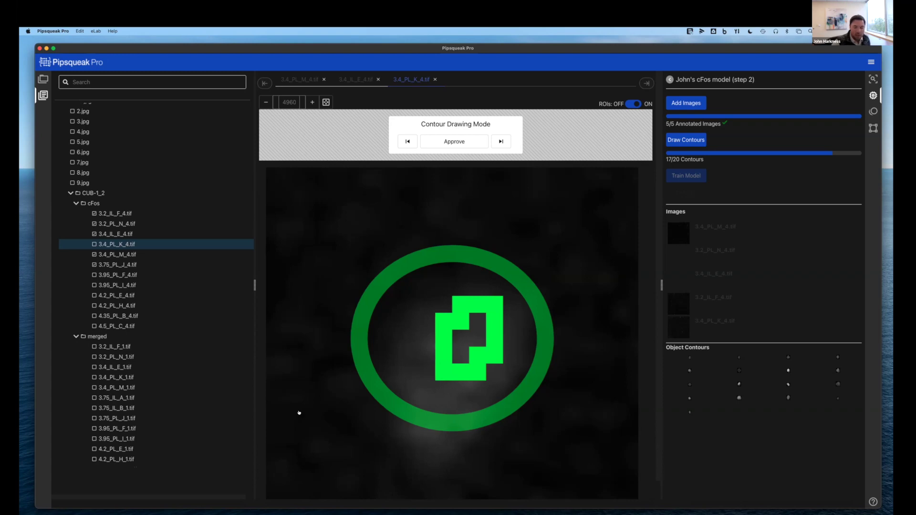
pyautogui.click(454, 348)
pyautogui.press('BackSpace')
pyautogui.moveTo(456, 288)
pyautogui.mouseDown()
pyautogui.moveTo(432, 305)
pyautogui.moveTo(377, 441)
pyautogui.moveTo(460, 457)
pyautogui.moveTo(514, 409)
pyautogui.moveTo(545, 323)
pyautogui.moveTo(494, 267)
pyautogui.moveTo(454, 270)
pyautogui.moveTo(452, 292)
pyautogui.mouseUp()
pyautogui.click(460, 139)
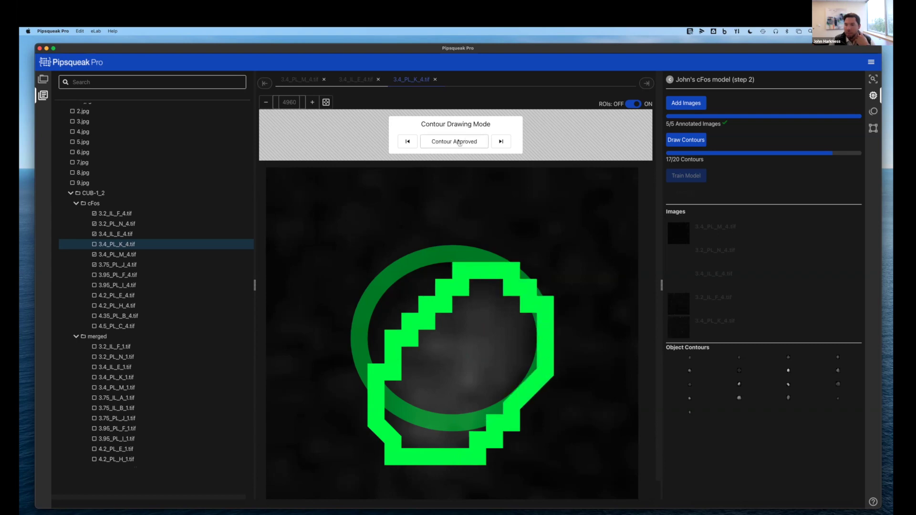
pyautogui.click(504, 144)
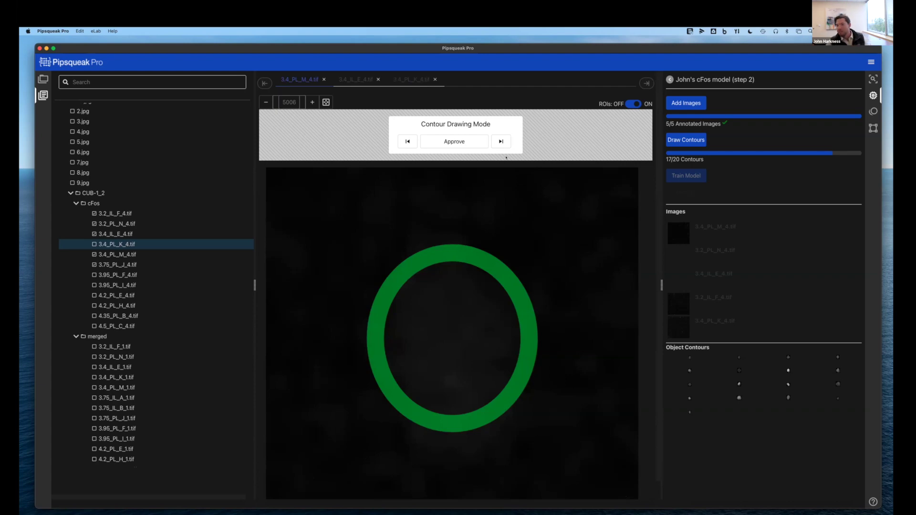
# Outline and approve cell contours on the next two images, including 3.4_IL_E_4.tif
pyautogui.click(502, 142)
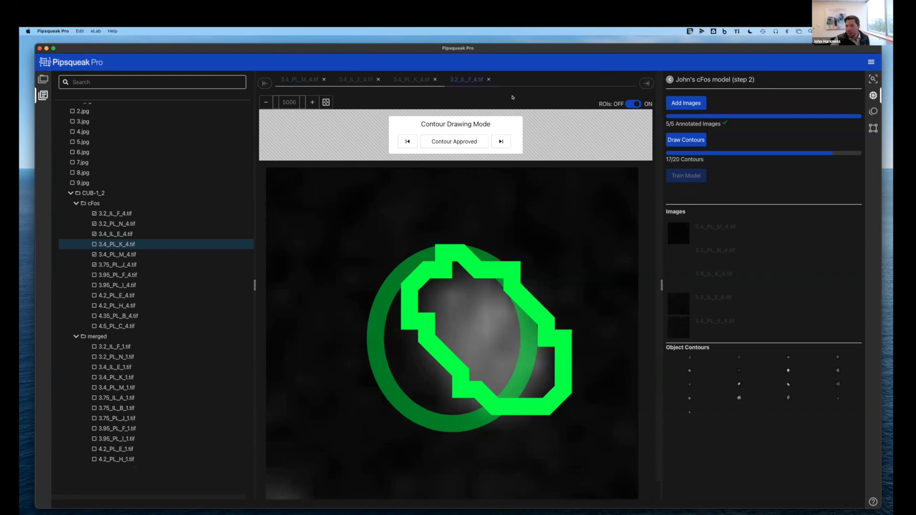
pyautogui.click(500, 141)
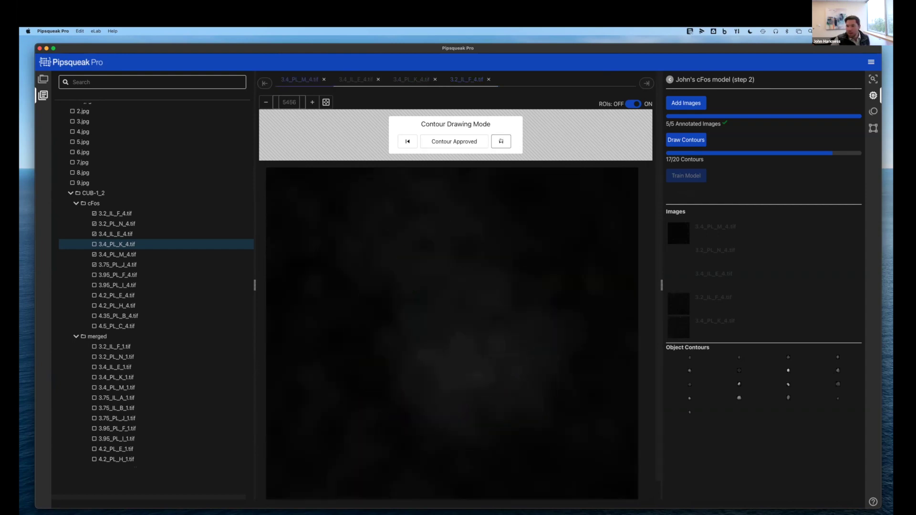
pyautogui.moveTo(460, 259)
pyautogui.mouseDown()
pyautogui.moveTo(398, 317)
pyautogui.moveTo(426, 425)
pyautogui.moveTo(491, 401)
pyautogui.moveTo(521, 336)
pyautogui.moveTo(498, 257)
pyautogui.moveTo(465, 249)
pyautogui.mouseUp()
pyautogui.click(451, 145)
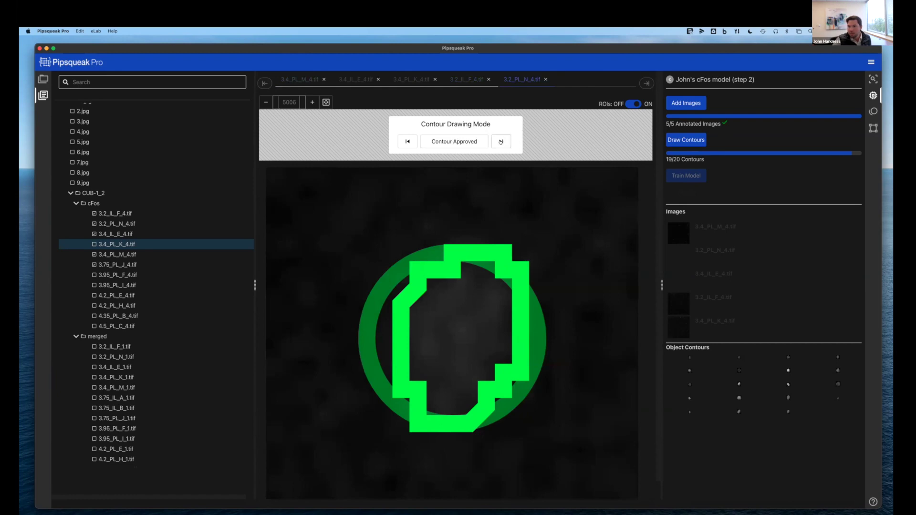
pyautogui.click(500, 141)
pyautogui.moveTo(493, 290)
pyautogui.mouseDown()
pyautogui.moveTo(433, 292)
pyautogui.moveTo(404, 372)
pyautogui.moveTo(448, 465)
pyautogui.moveTo(516, 393)
pyautogui.moveTo(520, 308)
pyautogui.moveTo(498, 295)
pyautogui.mouseUp()
pyautogui.click(455, 142)
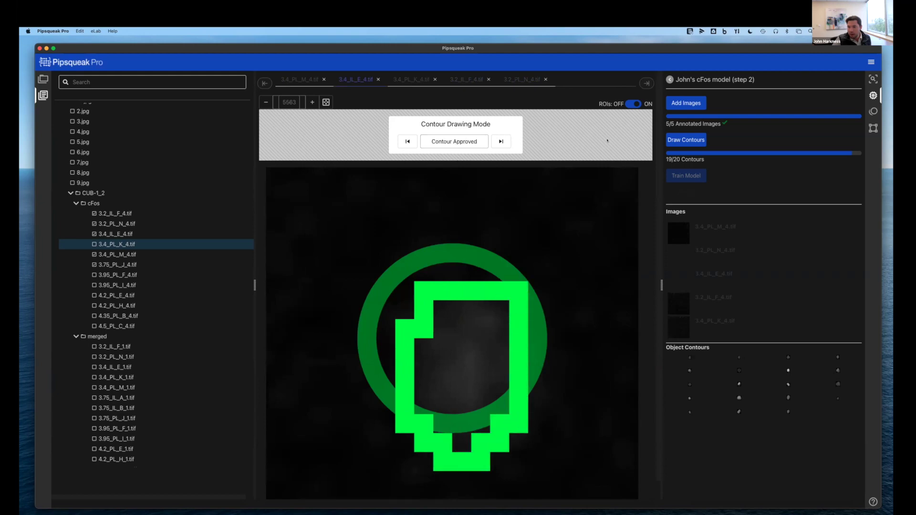
# Outline and approve cells on 3.2_PL_N_4.tif until the counter reaches 21/20
pyautogui.click(501, 142)
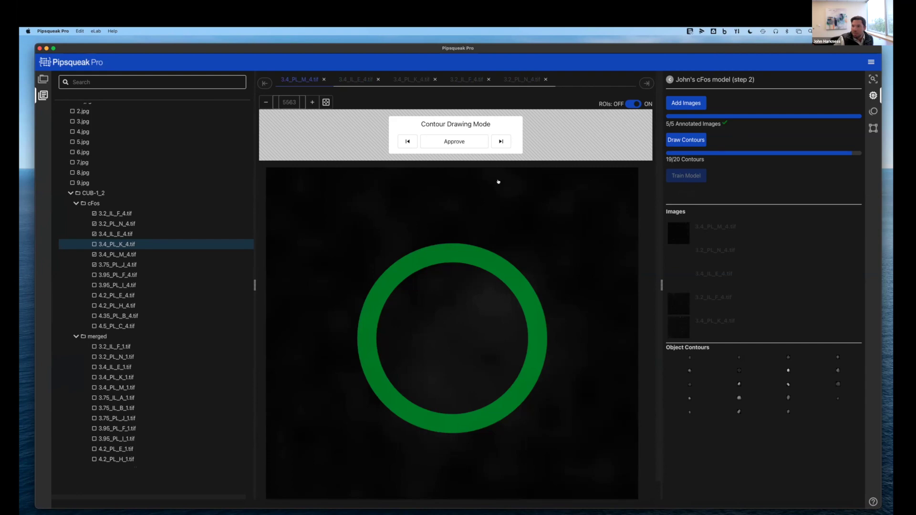
pyautogui.click(501, 141)
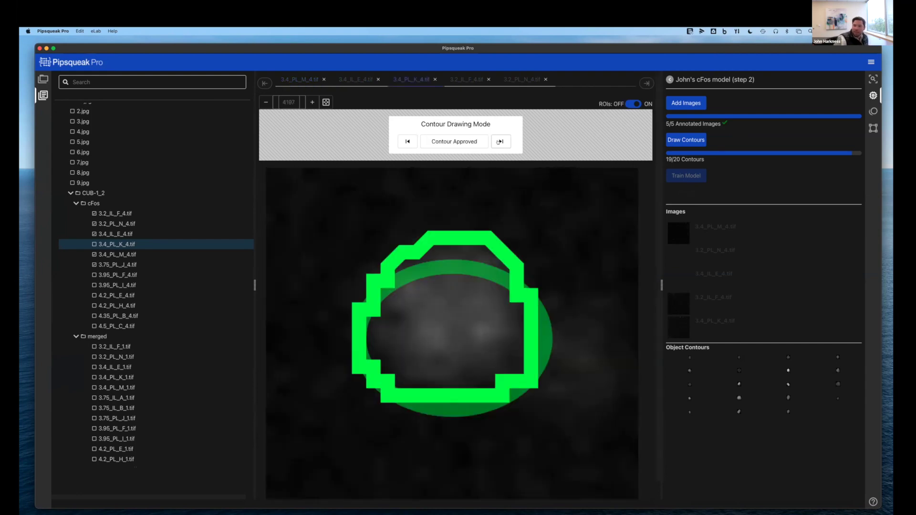
pyautogui.click(499, 142)
pyautogui.moveTo(472, 284)
pyautogui.mouseDown()
pyautogui.moveTo(409, 288)
pyautogui.moveTo(394, 353)
pyautogui.moveTo(455, 405)
pyautogui.moveTo(506, 397)
pyautogui.moveTo(523, 320)
pyautogui.moveTo(477, 280)
pyautogui.mouseUp()
pyautogui.click(453, 141)
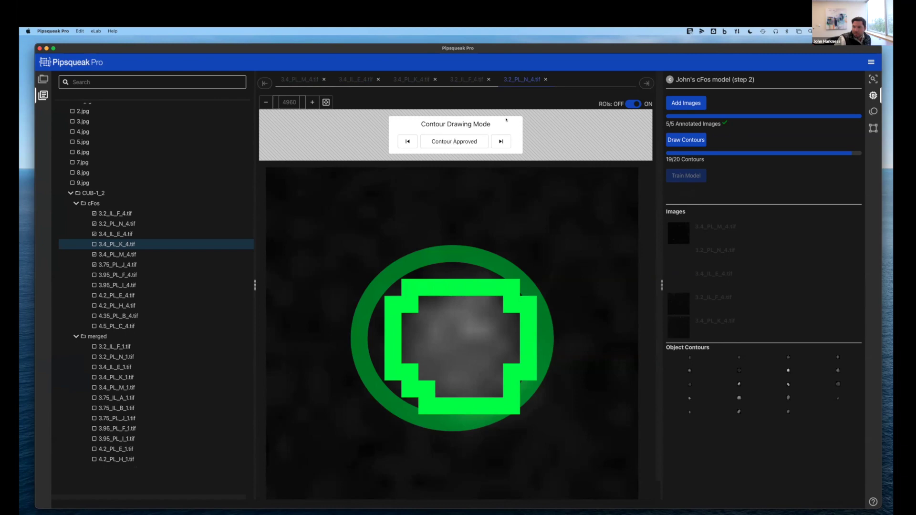
pyautogui.click(502, 141)
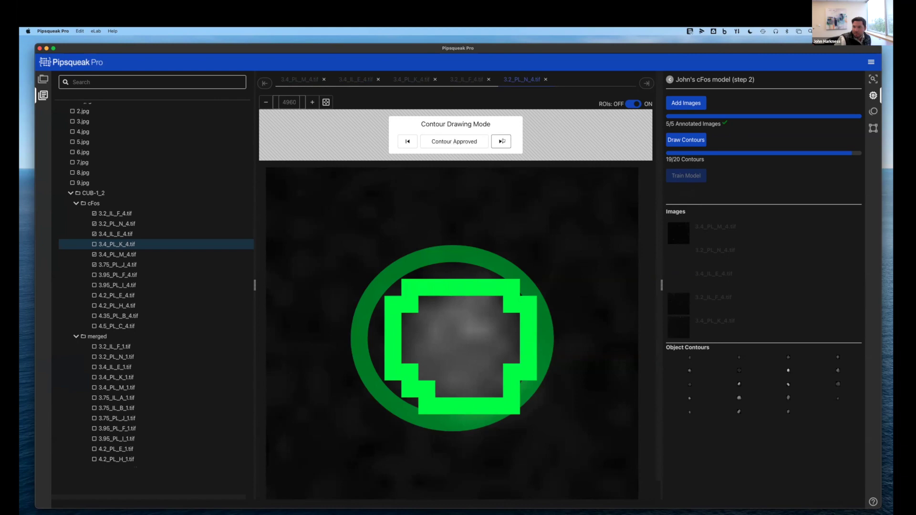
pyautogui.click(500, 143)
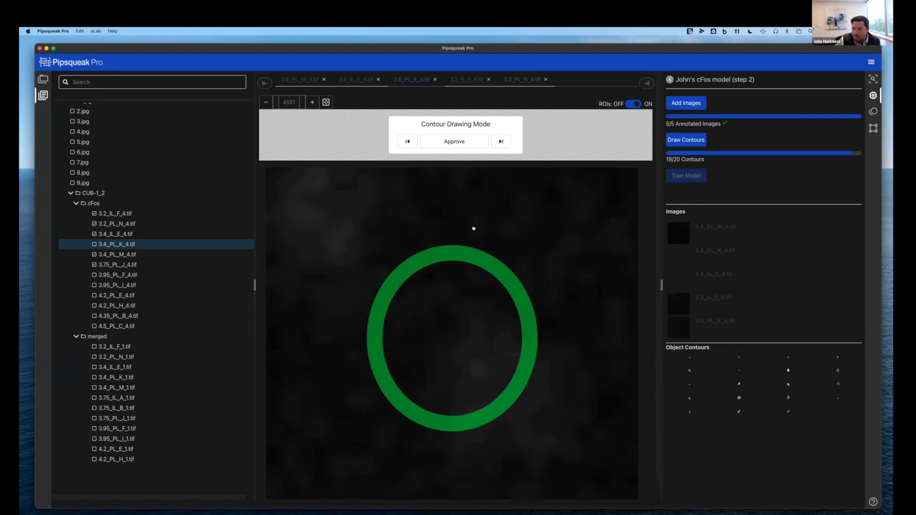
pyautogui.click(403, 143)
pyautogui.moveTo(488, 316)
pyautogui.mouseDown()
pyautogui.moveTo(443, 299)
pyautogui.moveTo(387, 371)
pyautogui.moveTo(438, 431)
pyautogui.moveTo(504, 361)
pyautogui.moveTo(499, 307)
pyautogui.mouseUp()
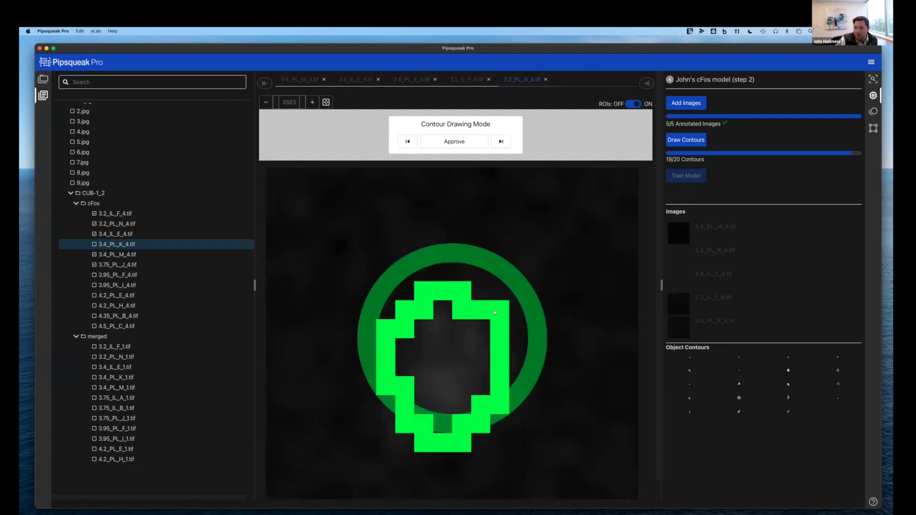
pyautogui.click(501, 142)
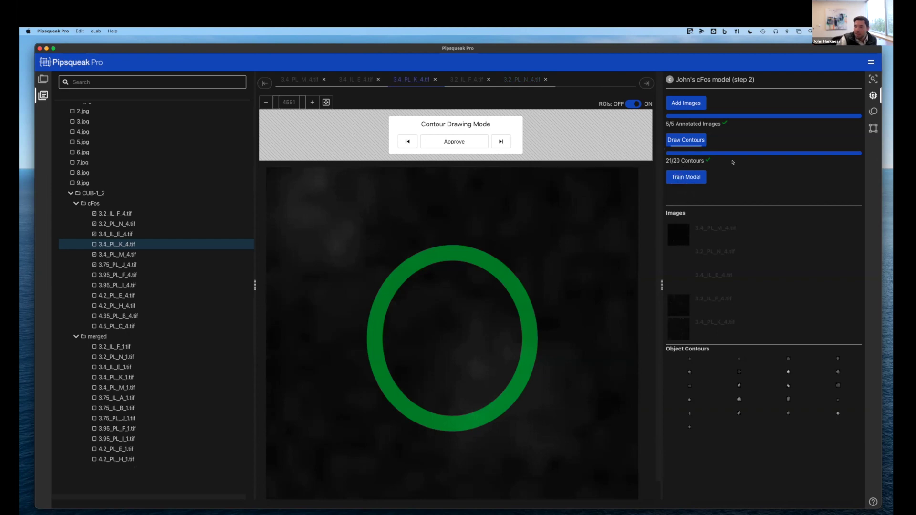
# Upload the cFos model (step 2) images for training and return to Custom Models
pyautogui.click(693, 177)
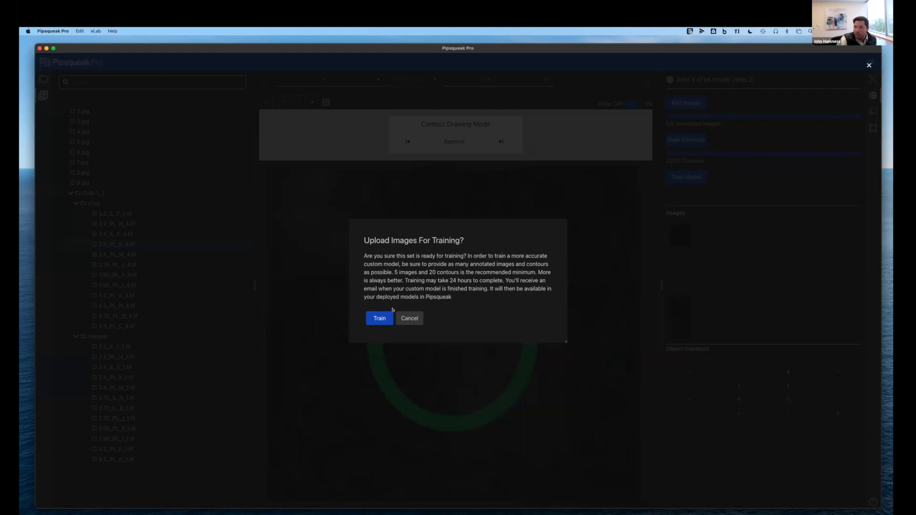
pyautogui.click(375, 317)
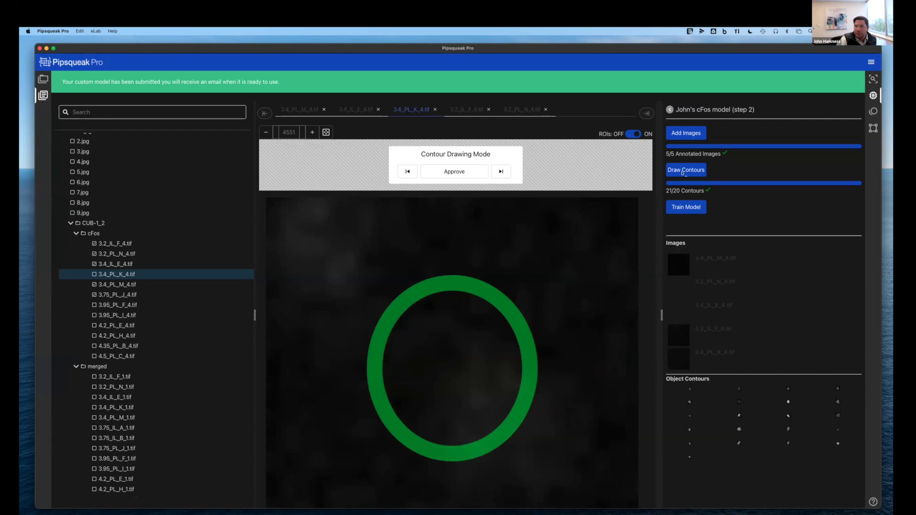
pyautogui.click(669, 109)
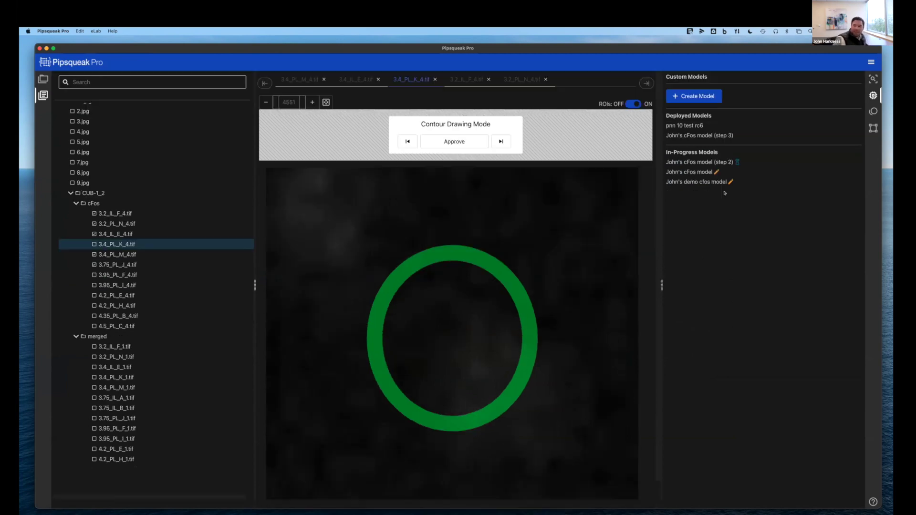
# Close 3.4_PL_M_4.tif and every other open image tab
pyautogui.moveTo(738, 163)
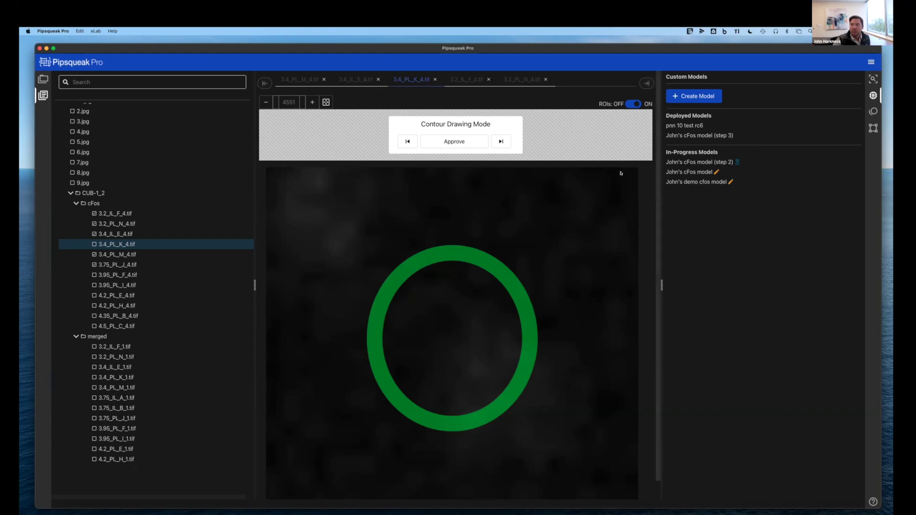
pyautogui.click(324, 79)
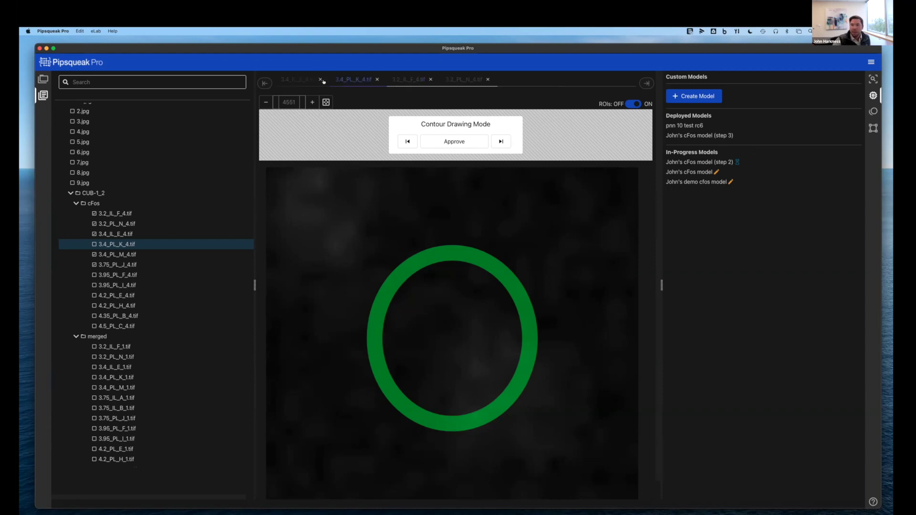
pyautogui.click(320, 79)
pyautogui.click(320, 80)
pyautogui.click(320, 80)
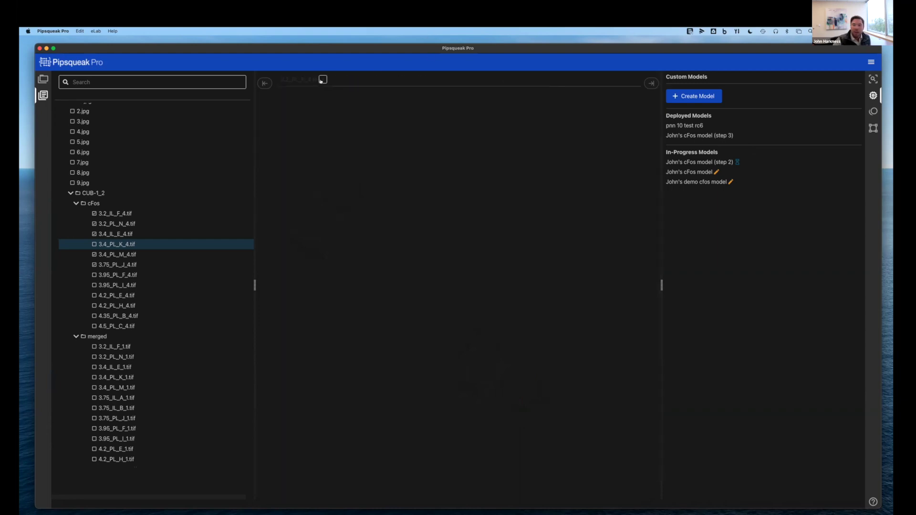
# Open the deployed cFos model (step 3) and show the email saying it is ready
pyautogui.click(701, 136)
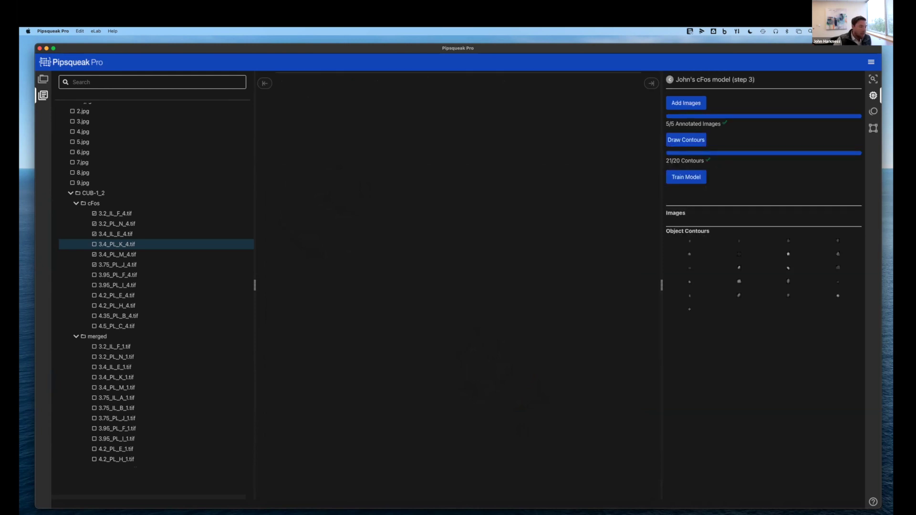
pyautogui.moveTo(572, 510); pyautogui.dragTo(421, 81)
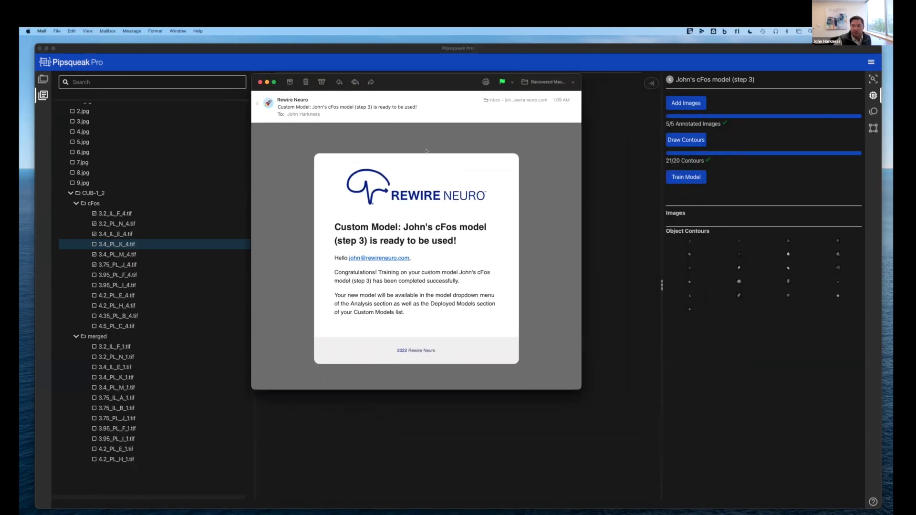
pyautogui.moveTo(407, 226); pyautogui.dragTo(365, 240)
pyautogui.click(409, 296)
# Close the email and open image 3.95_PL_F_4.tif in Pipsqueak Pro
pyautogui.click(260, 82)
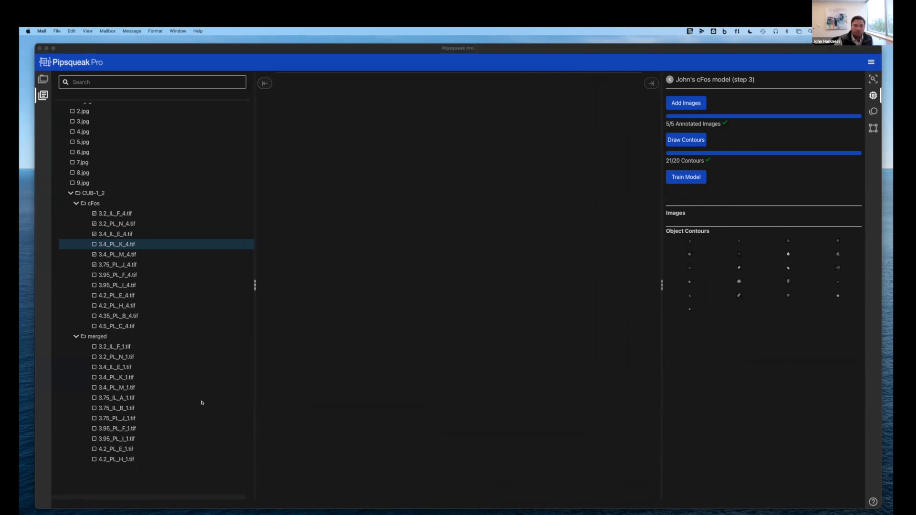
pyautogui.click(119, 241)
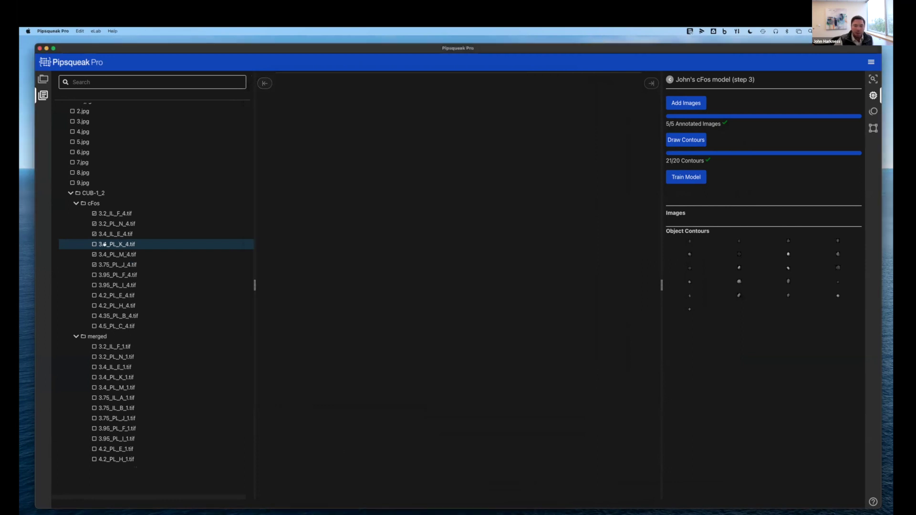
pyautogui.click(117, 275)
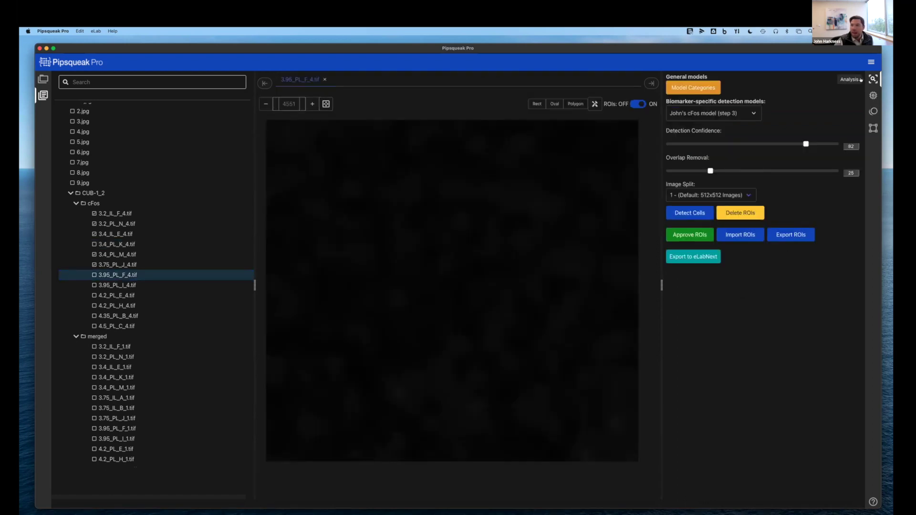
pyautogui.click(687, 114)
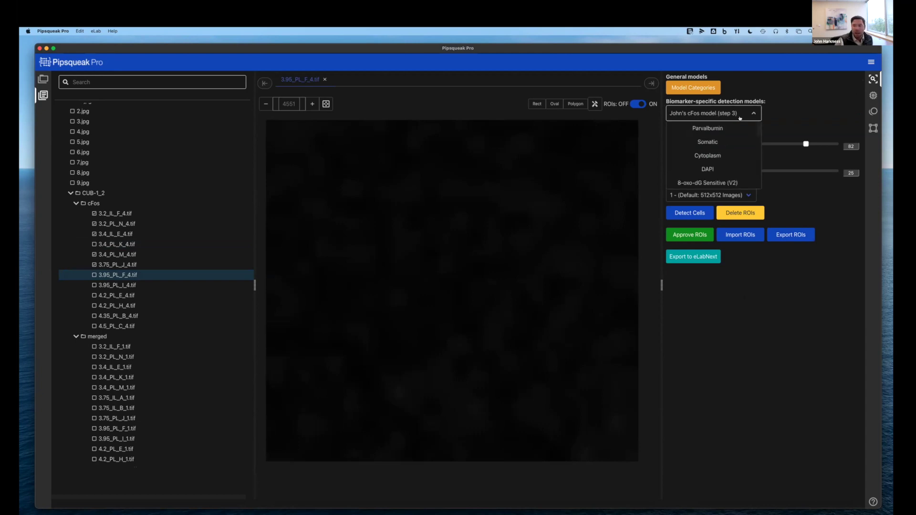
pyautogui.click(760, 395)
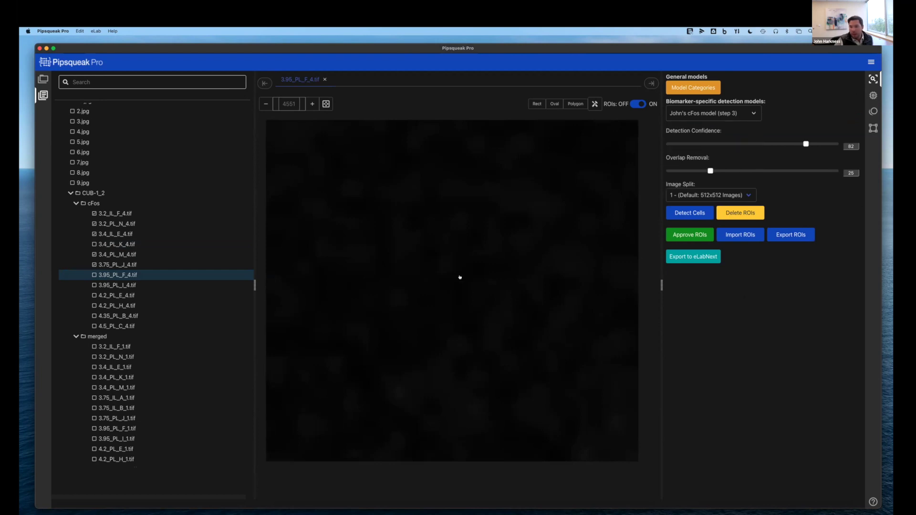
# Detect cells on 3.95_PL_I_4.tif using the cFos model (step 3) at confidence 44
pyautogui.click(126, 285)
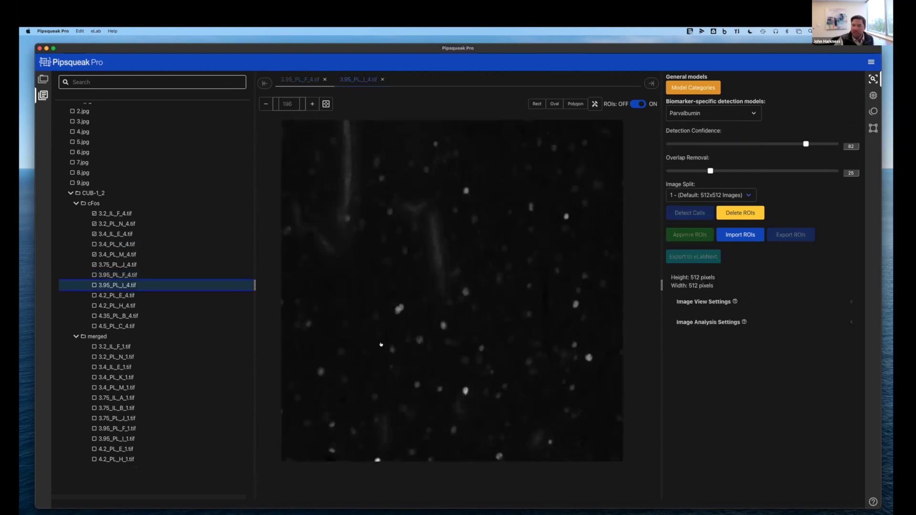
pyautogui.click(678, 118)
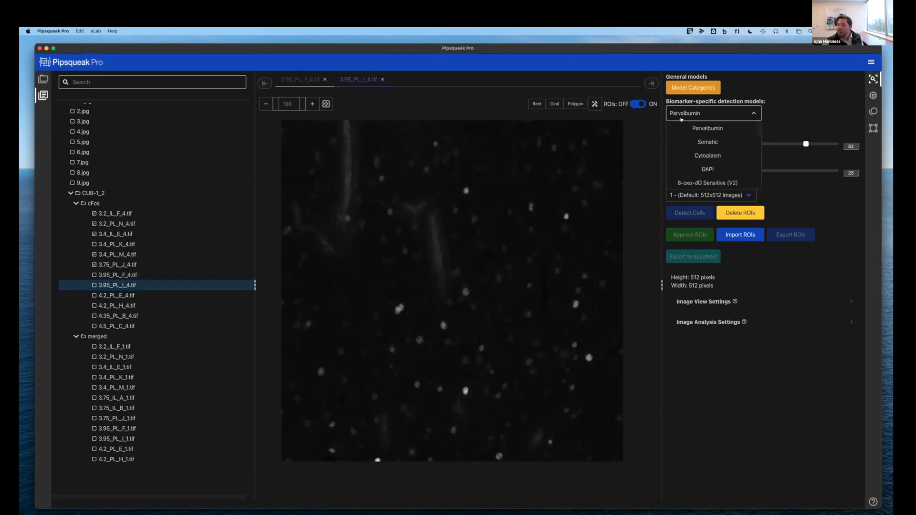
pyautogui.scroll(-3, 696, 152)
pyautogui.scroll(-1, 695, 158)
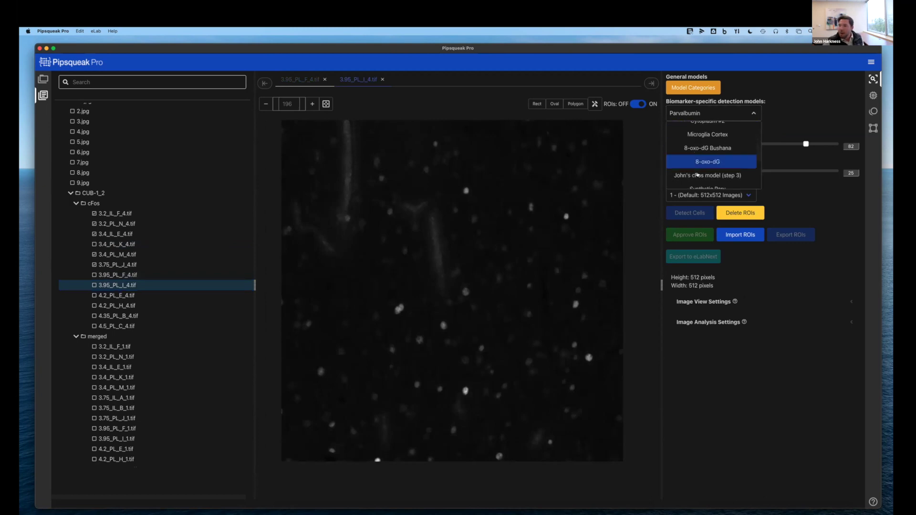
pyautogui.click(702, 174)
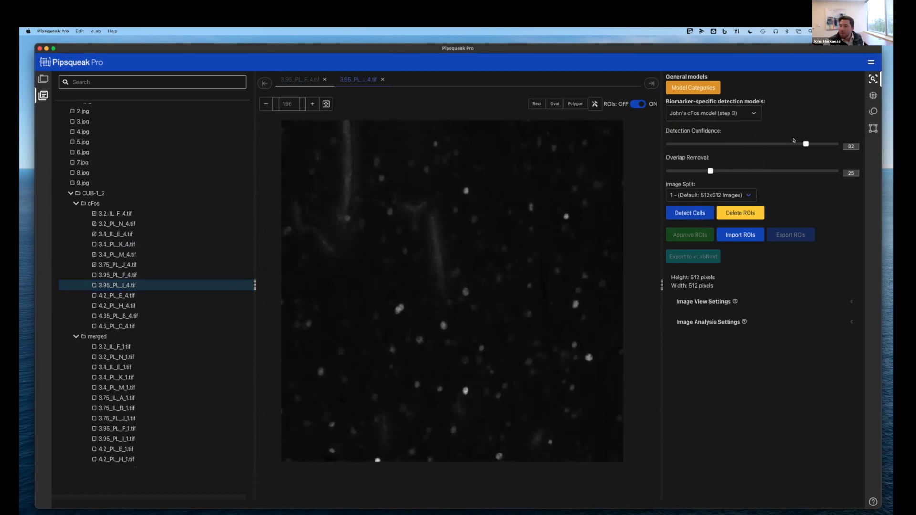
pyautogui.moveTo(747, 144); pyautogui.dragTo(742, 145)
pyautogui.click(689, 213)
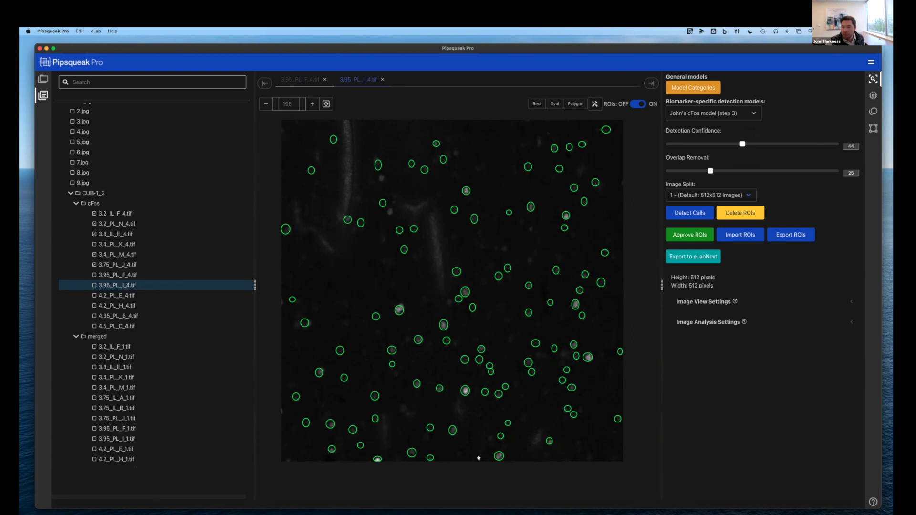
pyautogui.click(105, 295)
# Detect cells on 4.2_PL_E_4.tif with the c-Fos model at a raised confidence
pyautogui.click(705, 110)
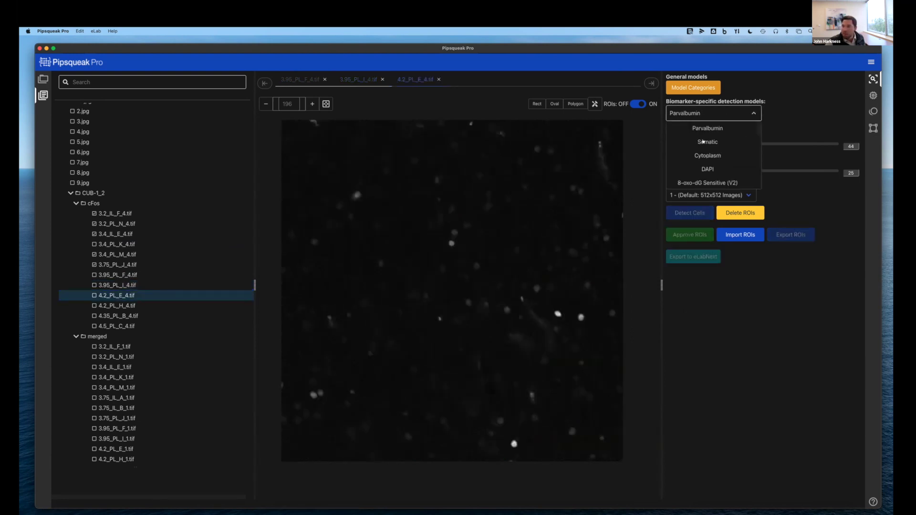
pyautogui.scroll(-3, 707, 153)
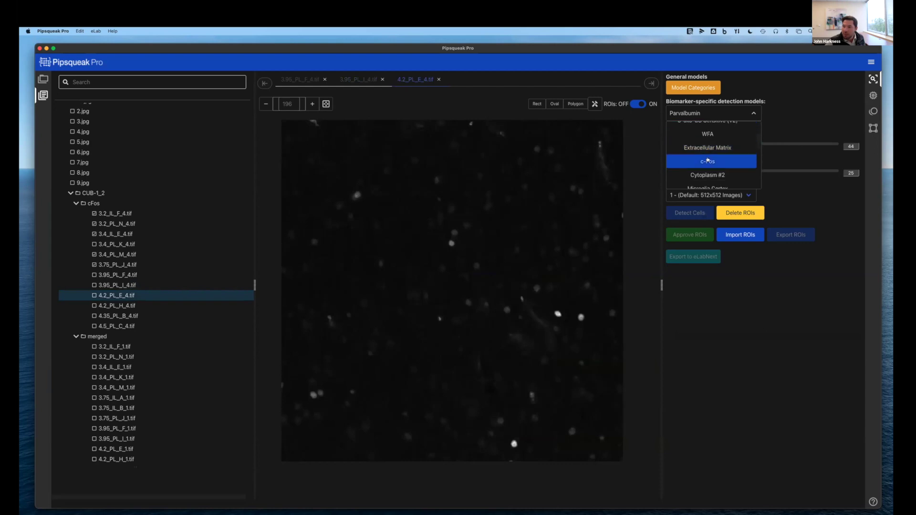
pyautogui.click(707, 165)
pyautogui.moveTo(740, 144); pyautogui.dragTo(806, 151)
pyautogui.click(692, 216)
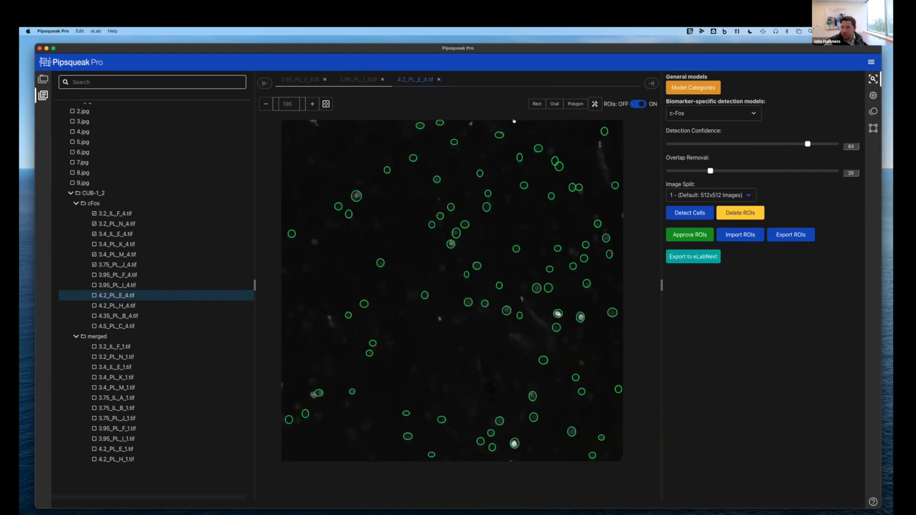
# Rerun detection on 4.2_PL_E_4.tif with the cFos model (step 3) at confidence 39
pyautogui.click(711, 114)
pyautogui.scroll(-5, 712, 154)
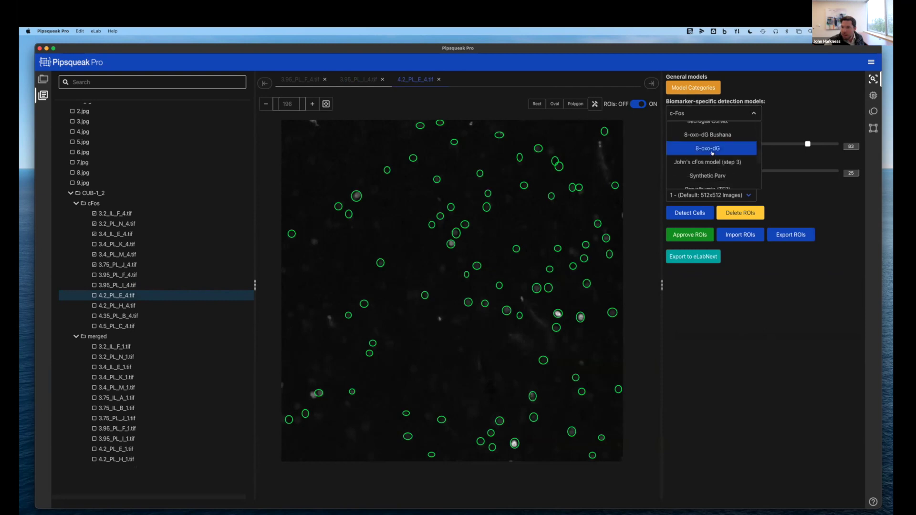
pyautogui.click(714, 180)
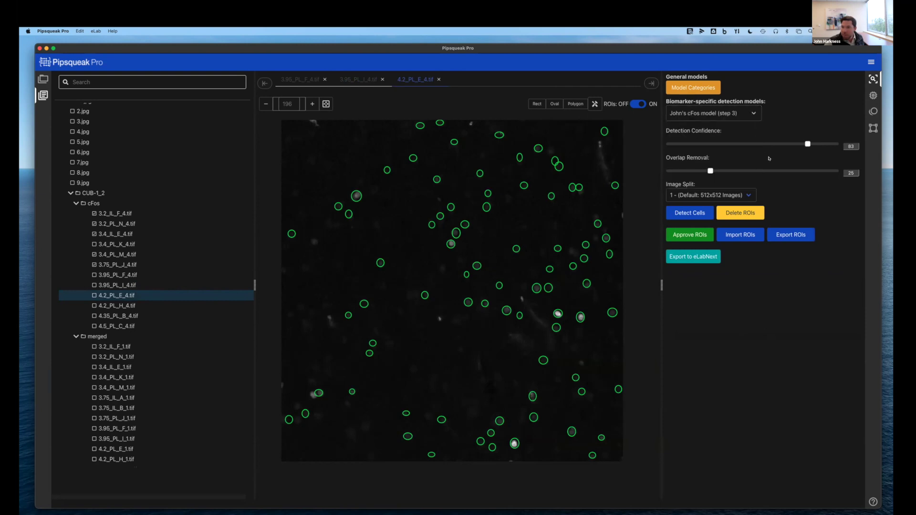
pyautogui.moveTo(807, 144); pyautogui.dragTo(733, 143)
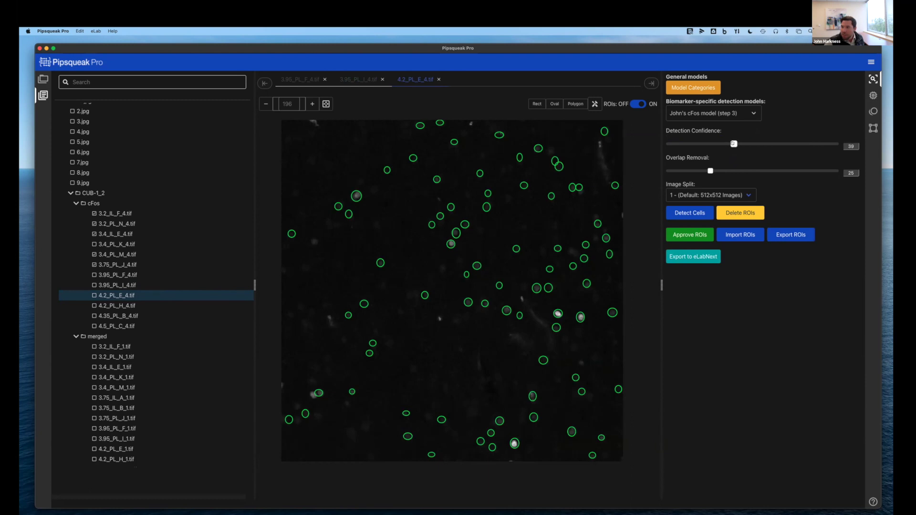
pyautogui.click(689, 213)
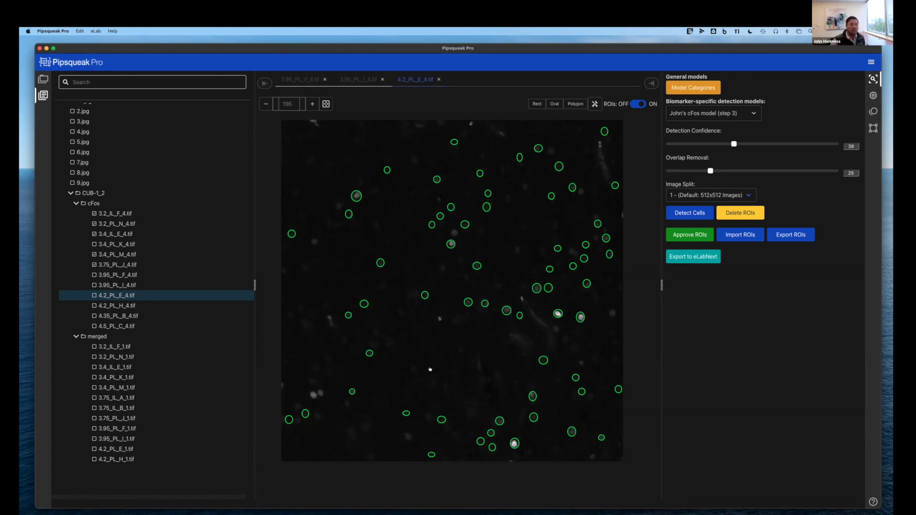
# Add a colleague's e-mail as a shared user of pnn 10 test rc6 and save
pyautogui.click(873, 95)
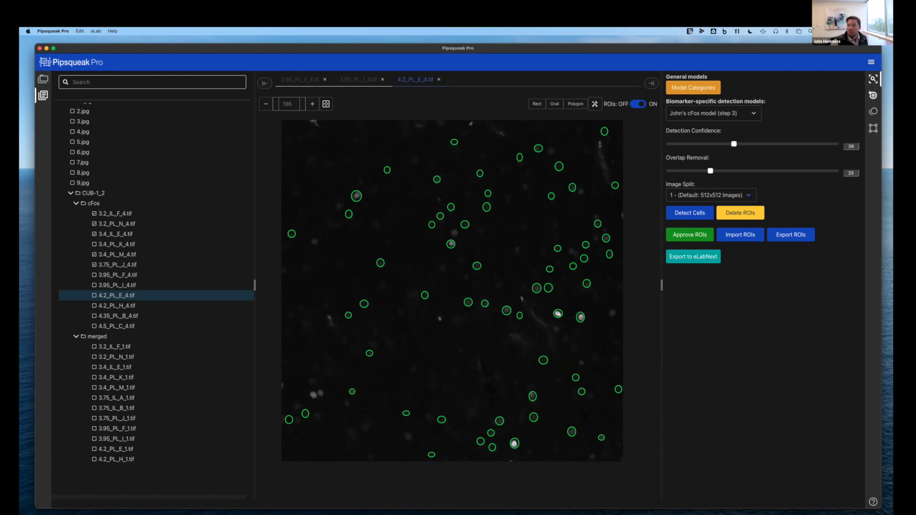
pyautogui.click(669, 79)
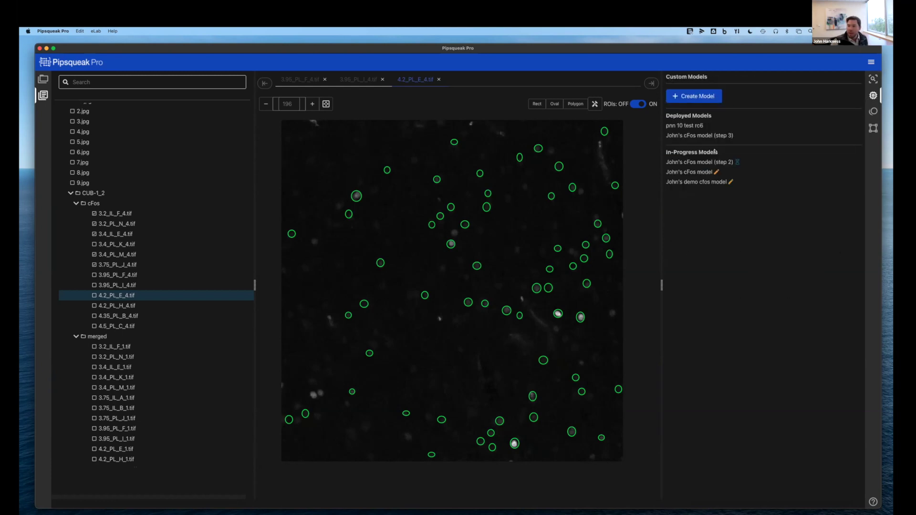
pyautogui.rightClick(679, 125)
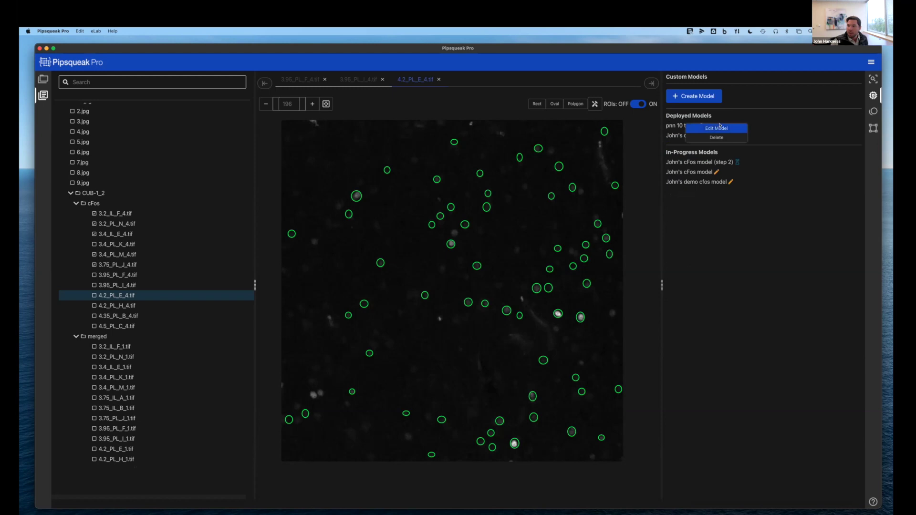
pyautogui.click(718, 127)
pyautogui.click(387, 345)
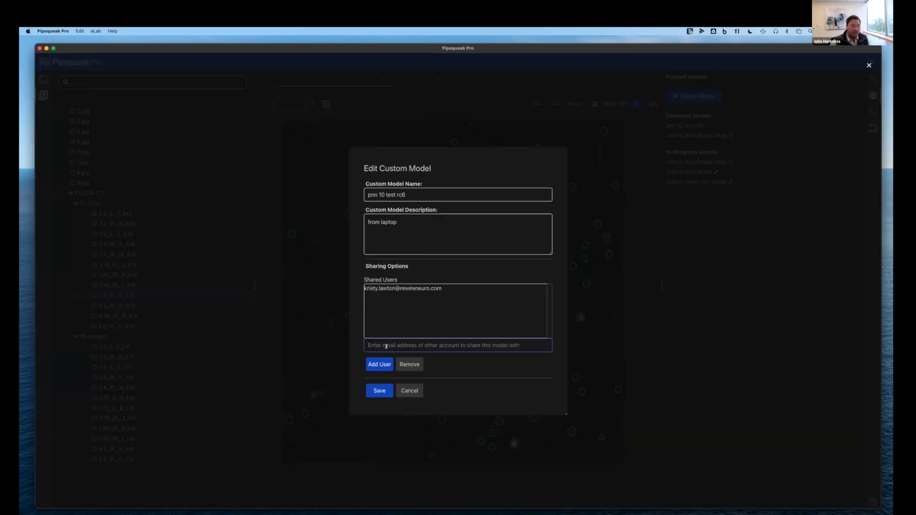
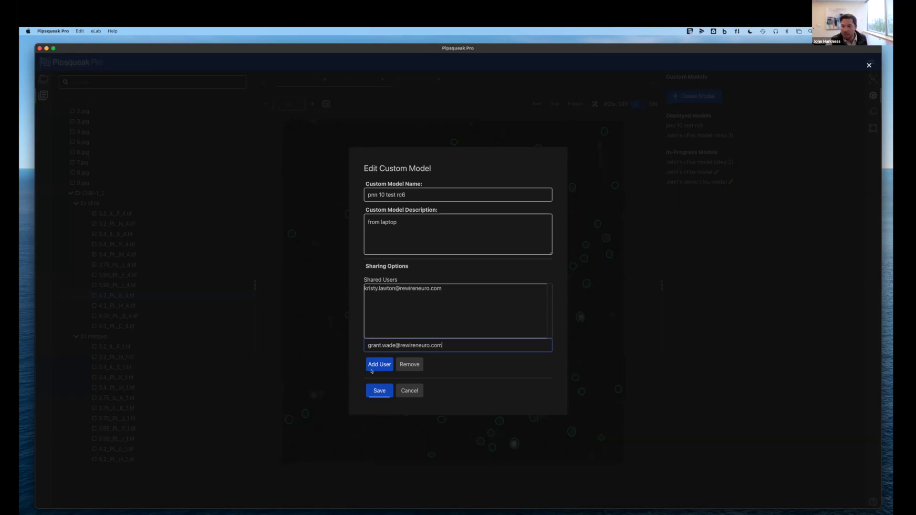
pyautogui.click(379, 364)
pyautogui.click(379, 391)
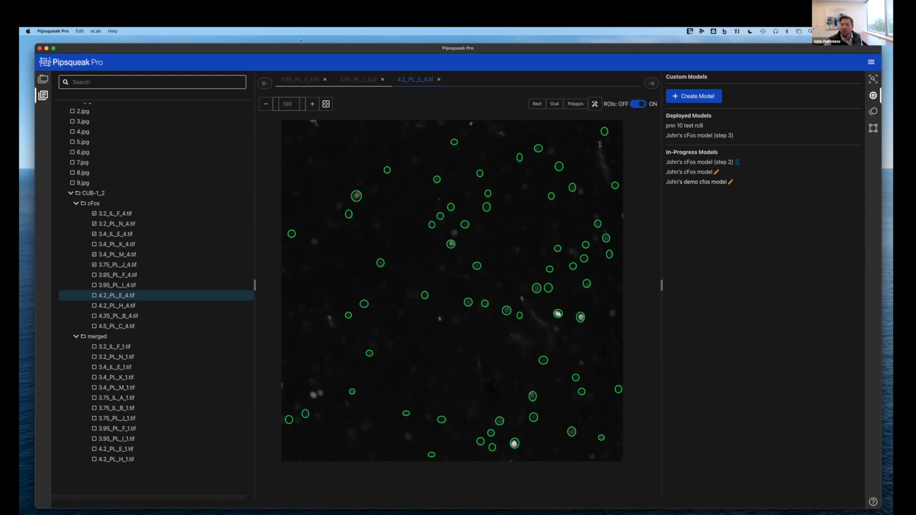
# Close the 3.95_PL_F_4.tif, 3.95_PL_I_4.tif and 4.2_PL_E_4.tif image tabs
pyautogui.click(324, 79)
pyautogui.click(323, 79)
pyautogui.click(323, 79)
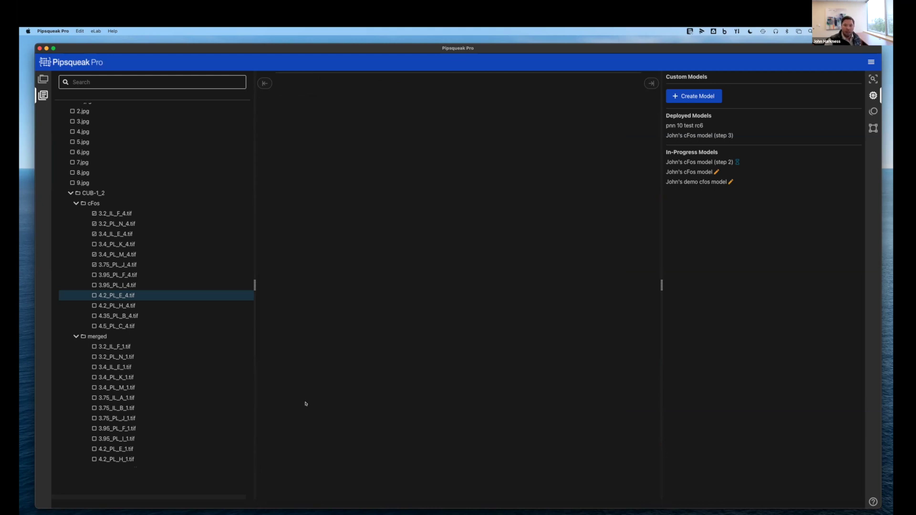
# Open the cFos model (step 3) page and cancel the Add Images picker
pyautogui.click(706, 135)
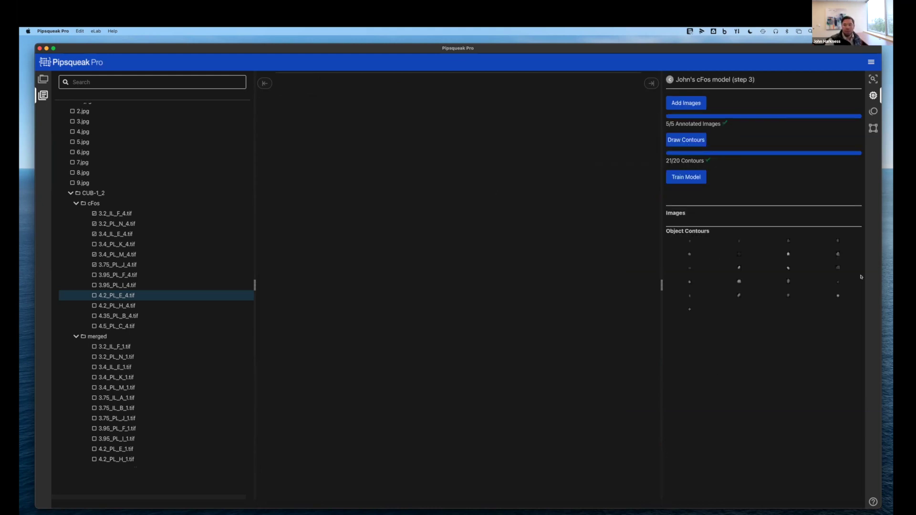
pyautogui.click(689, 104)
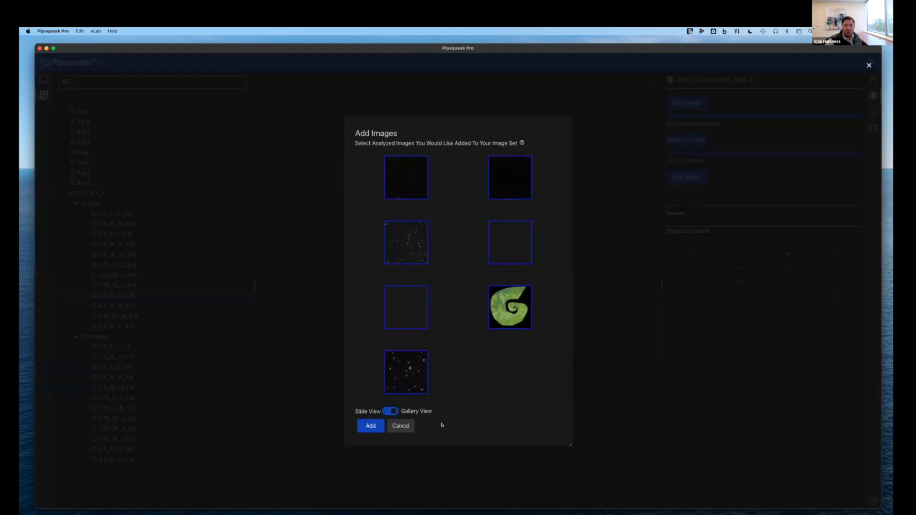
pyautogui.click(401, 426)
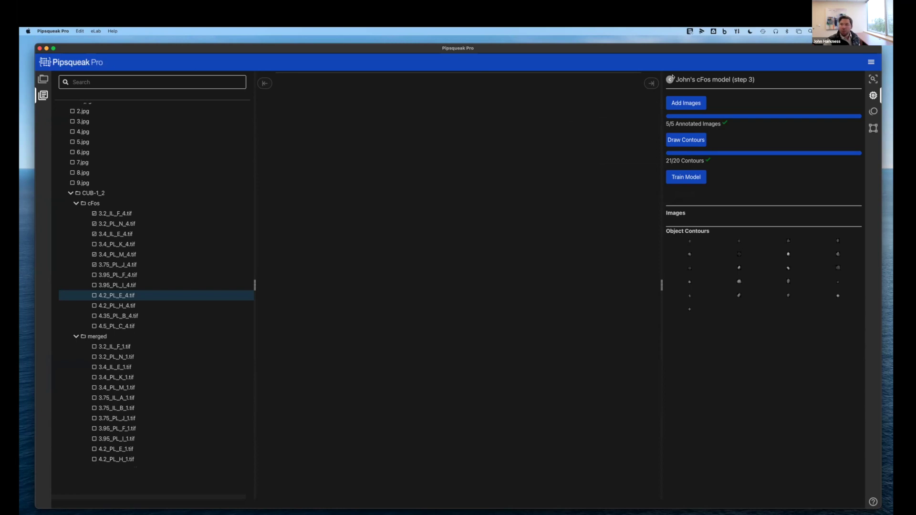
# Start a new custom model named with the user's name plus 'cfos 2', linked to the c-Fos project
pyautogui.click(669, 80)
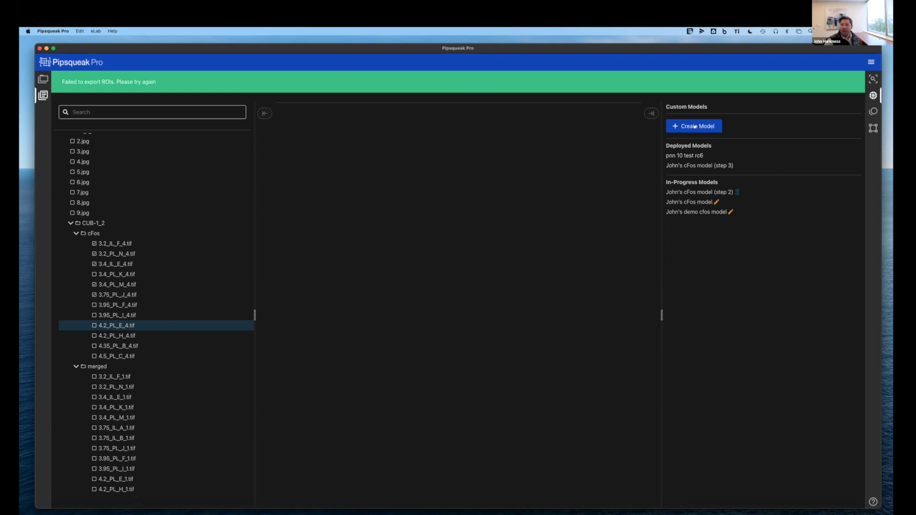
pyautogui.click(694, 126)
pyautogui.click(392, 178)
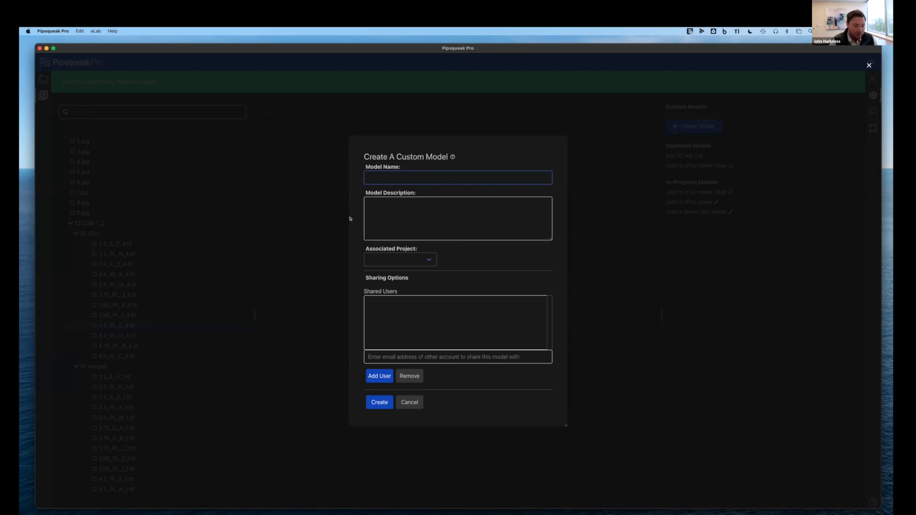
pyautogui.write('jophnc')
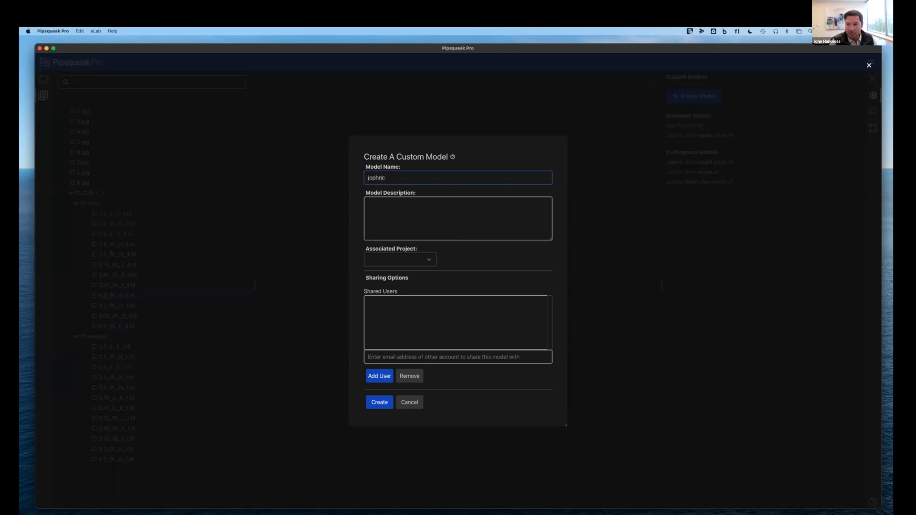
pyautogui.write('John cfo')
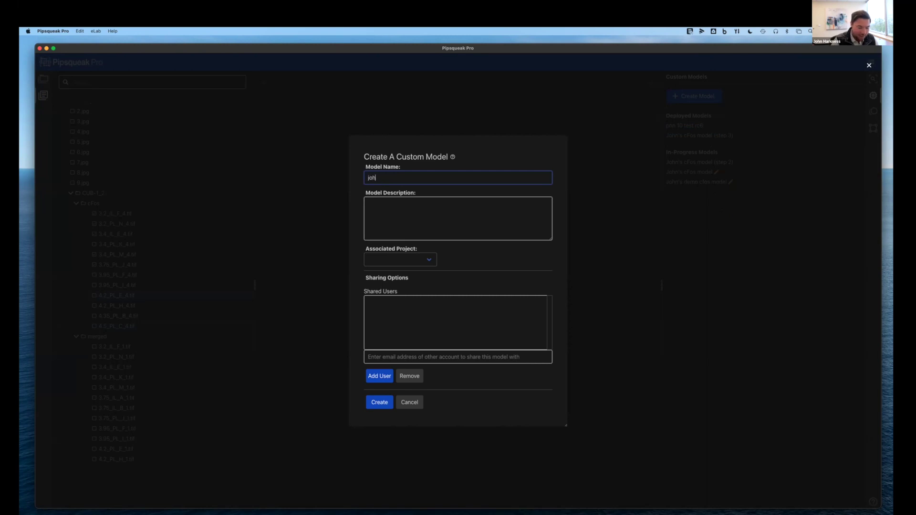
pyautogui.write('s 2')
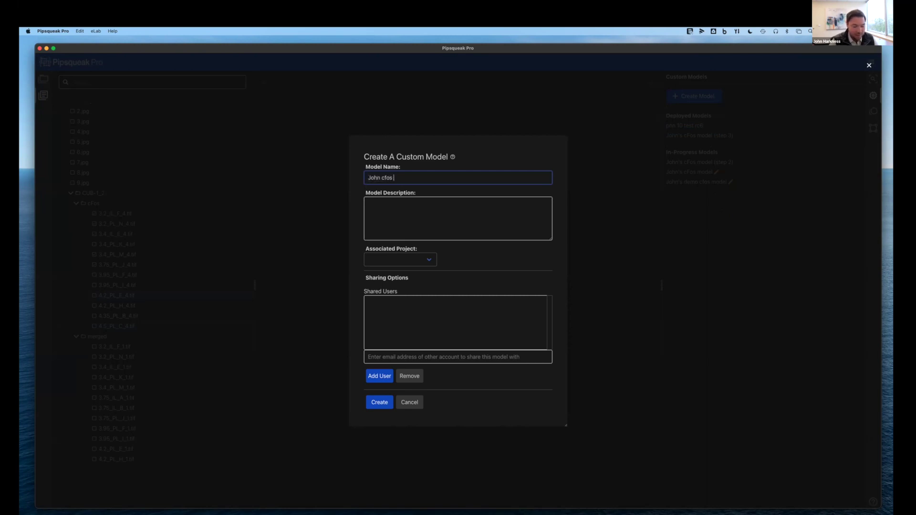
pyautogui.click(386, 260)
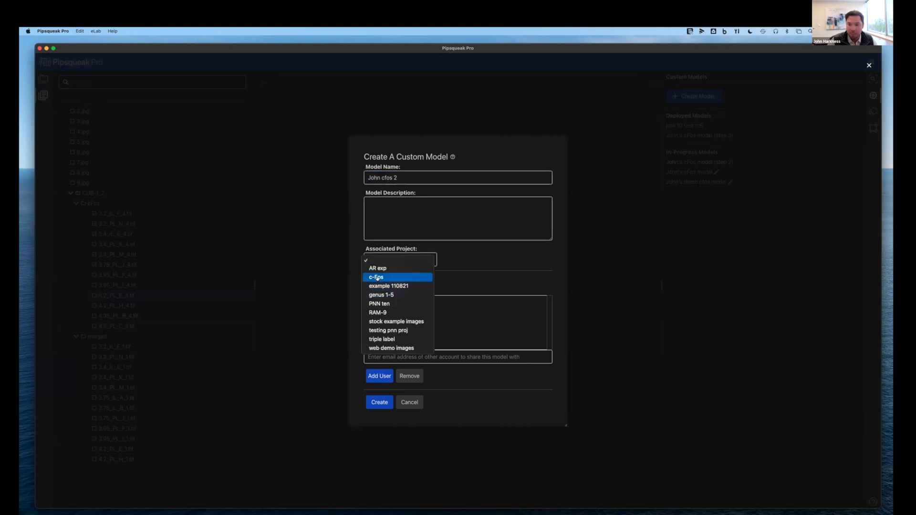
pyautogui.click(377, 277)
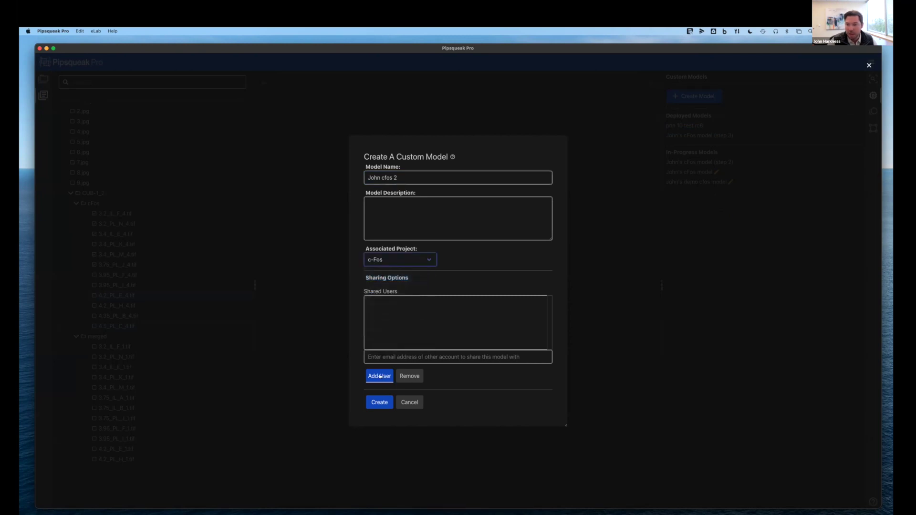
# Add the description 'yeah', try to create the model, and cancel after the creation error
pyautogui.click(391, 224)
pyautogui.write('yeah')
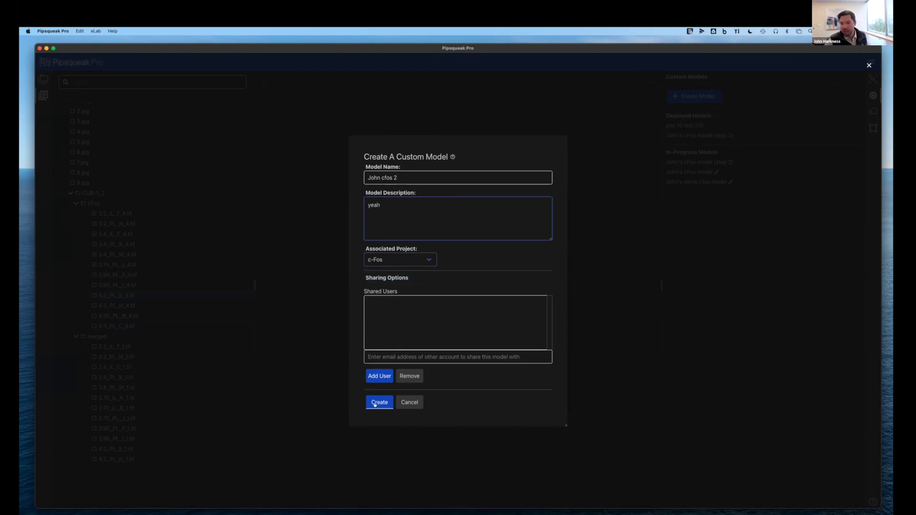
pyautogui.click(379, 402)
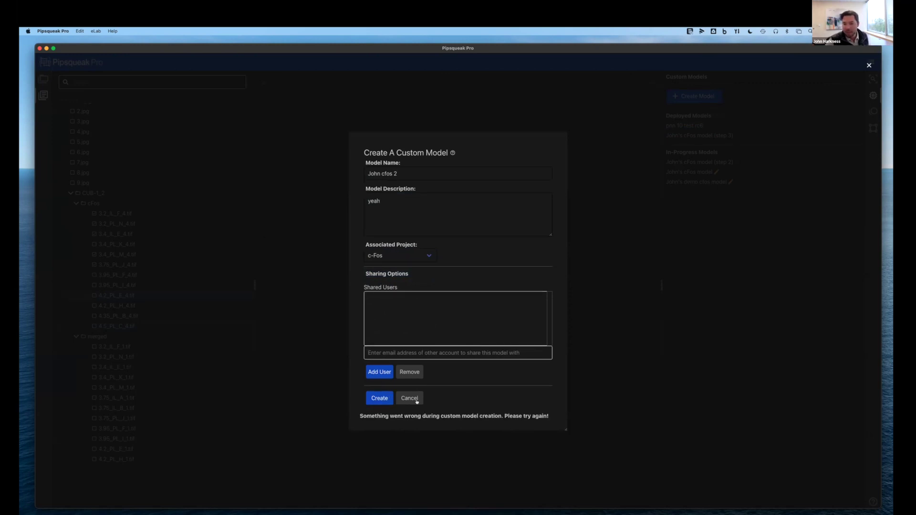
pyautogui.click(411, 399)
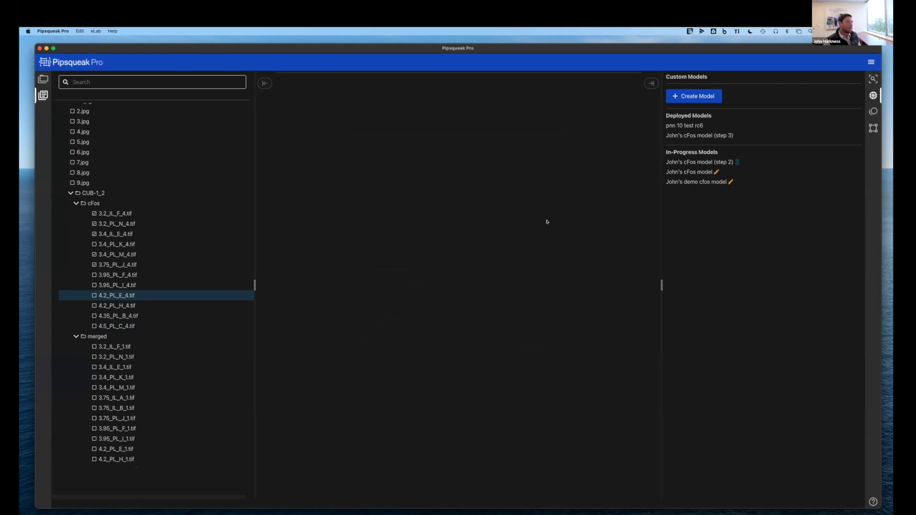
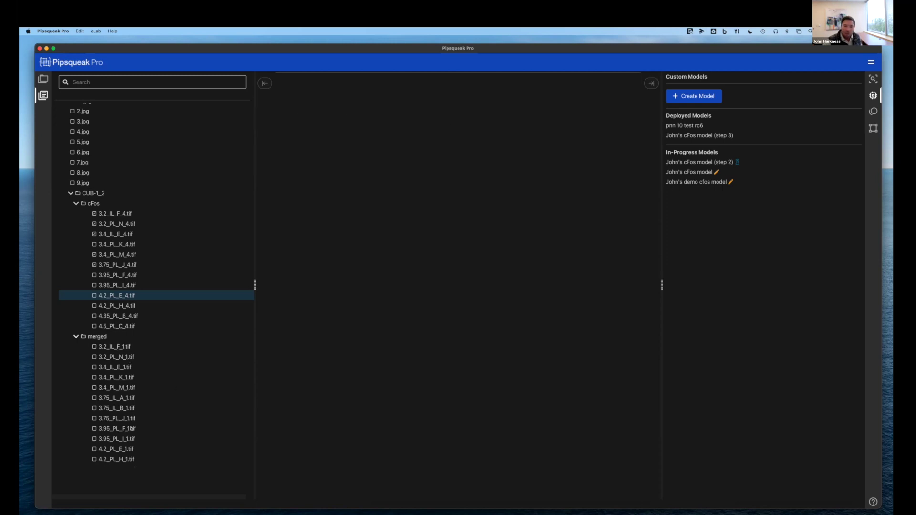
# Try opening merged images 3.75_IL_B_1.tif and 3.4_IL_E_1.tif, then reload the app with Cmd+R
pyautogui.click(106, 407)
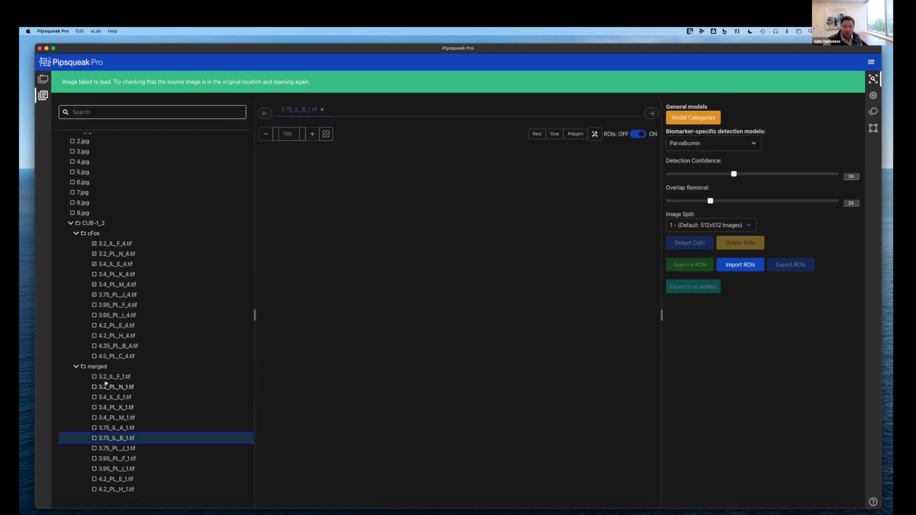
pyautogui.click(104, 397)
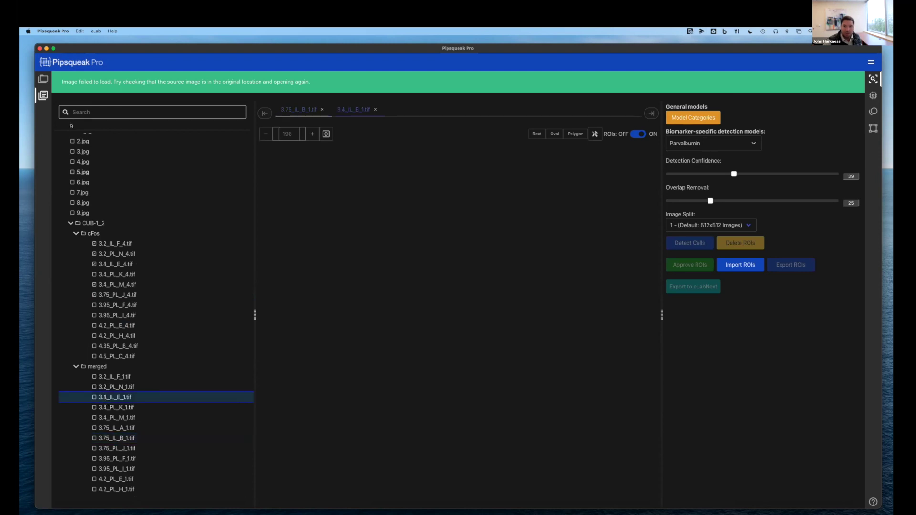
pyautogui.press('super+r')
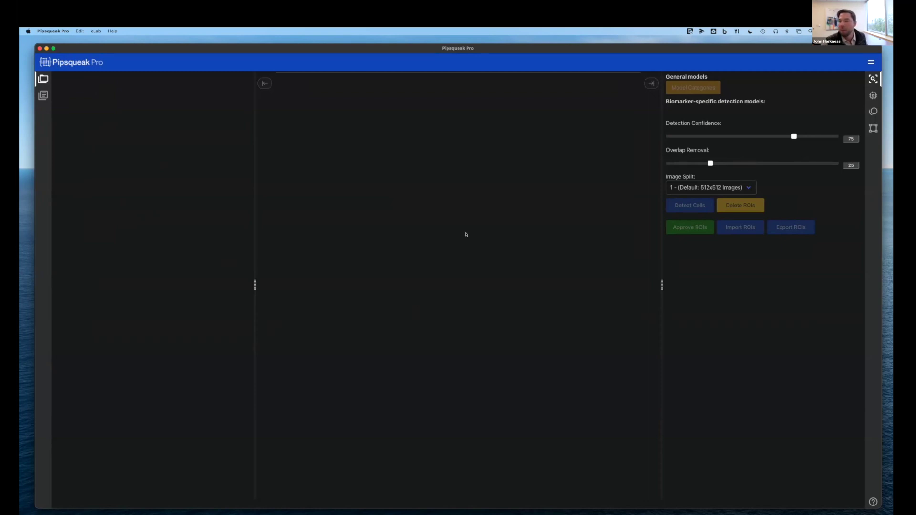
# Switch over to the PowerPoint presentation slides in the neighbouring space
pyautogui.hotkey('ctrl', 'Left')
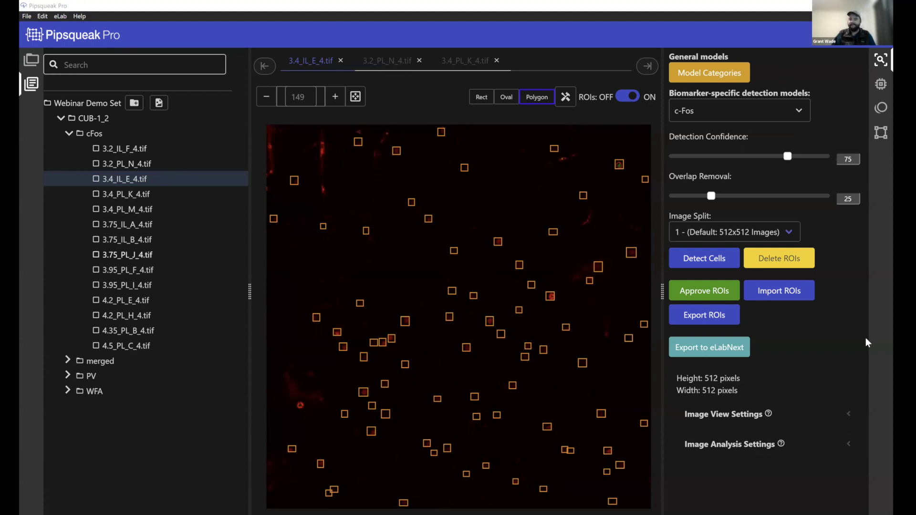
# Expand Image Analysis Settings and delete the detected cell ROIs from 3.4_IL_E_4.tif
pyautogui.click(744, 445)
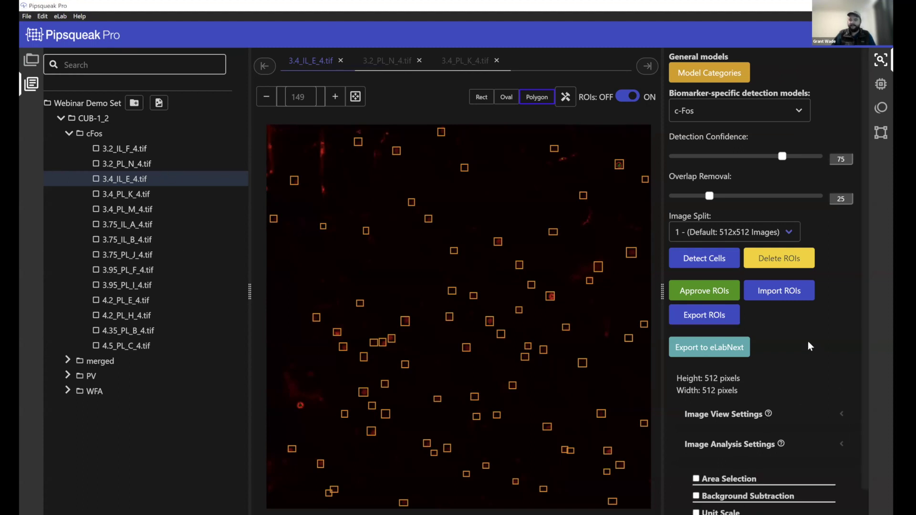
pyautogui.scroll(-1, 808, 342)
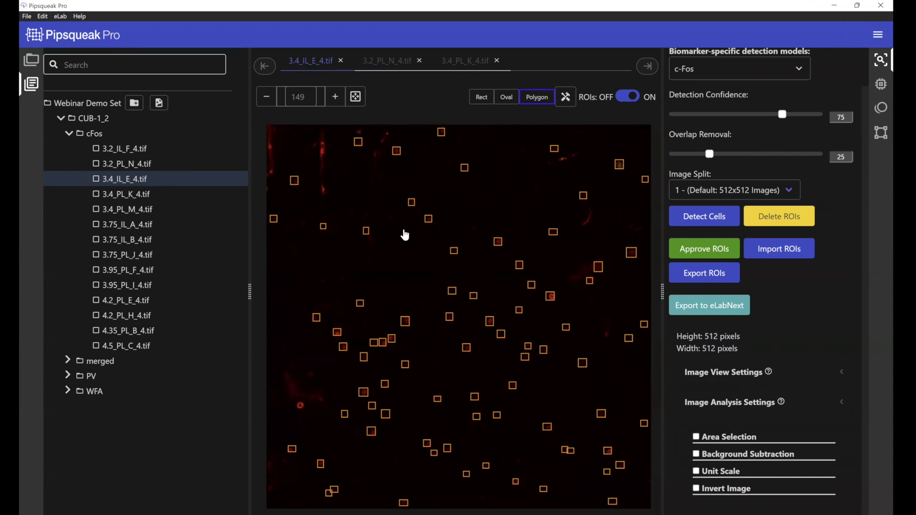
pyautogui.click(793, 215)
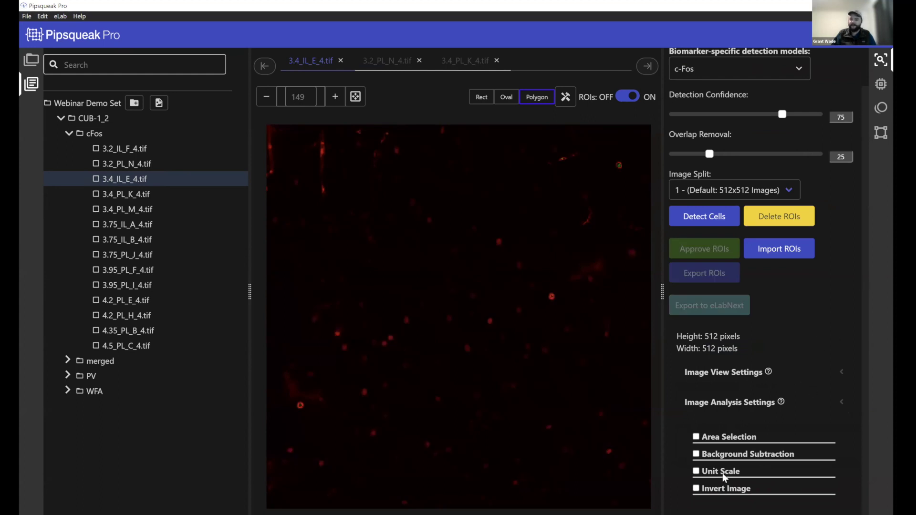
# Enable Area Selection and start marking the area of analysis
pyautogui.click(695, 438)
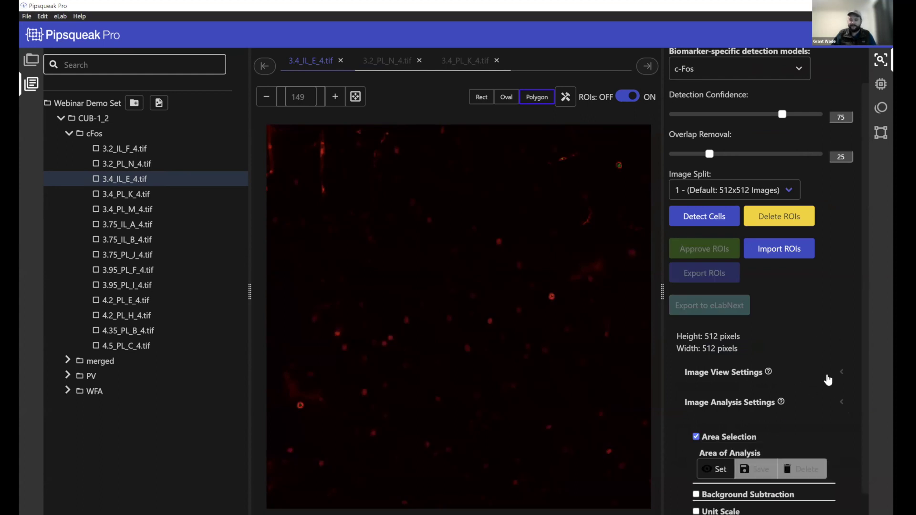
pyautogui.scroll(-1, 775, 384)
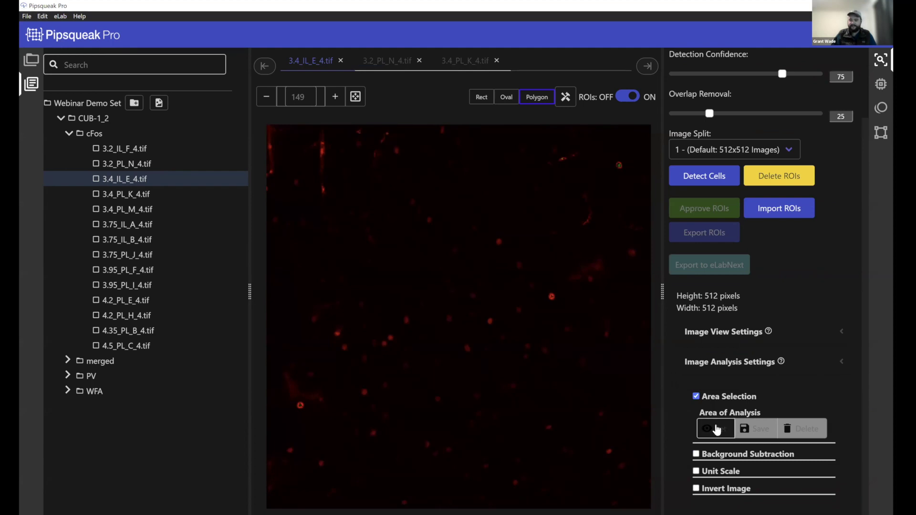
pyautogui.click(721, 428)
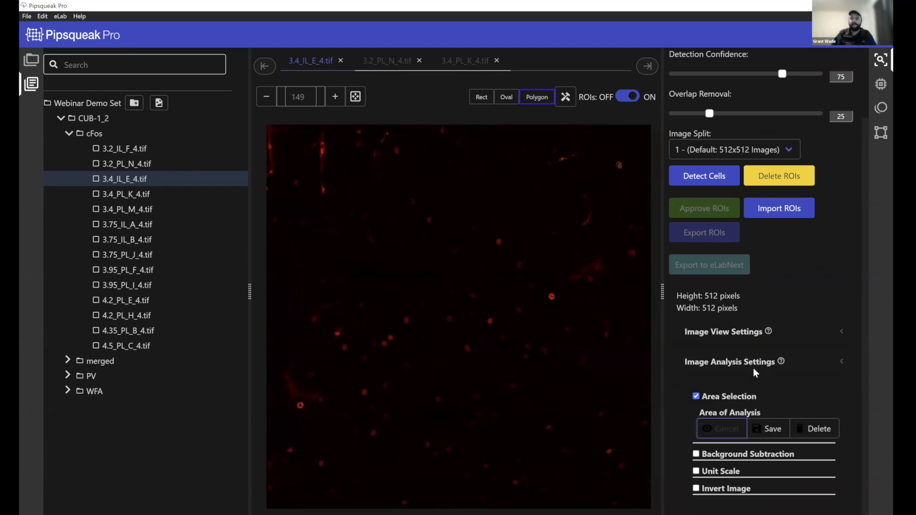
pyautogui.click(780, 437)
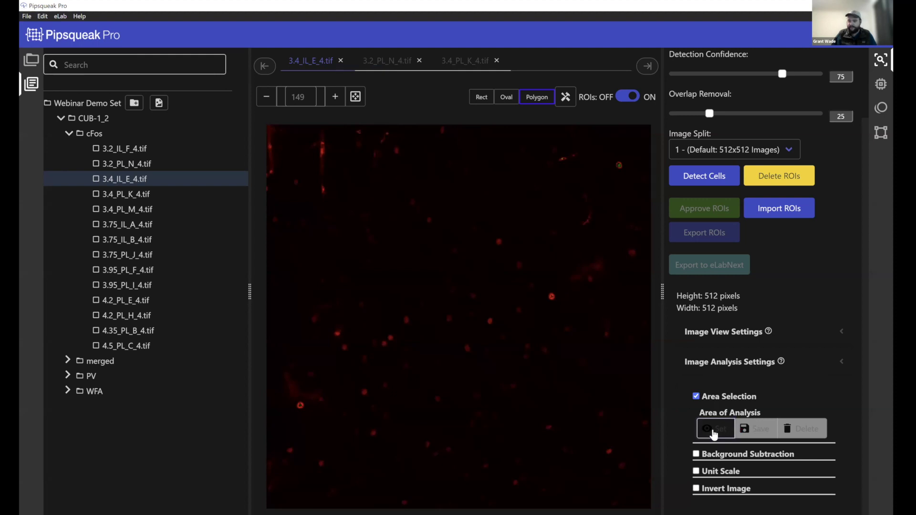
pyautogui.click(714, 434)
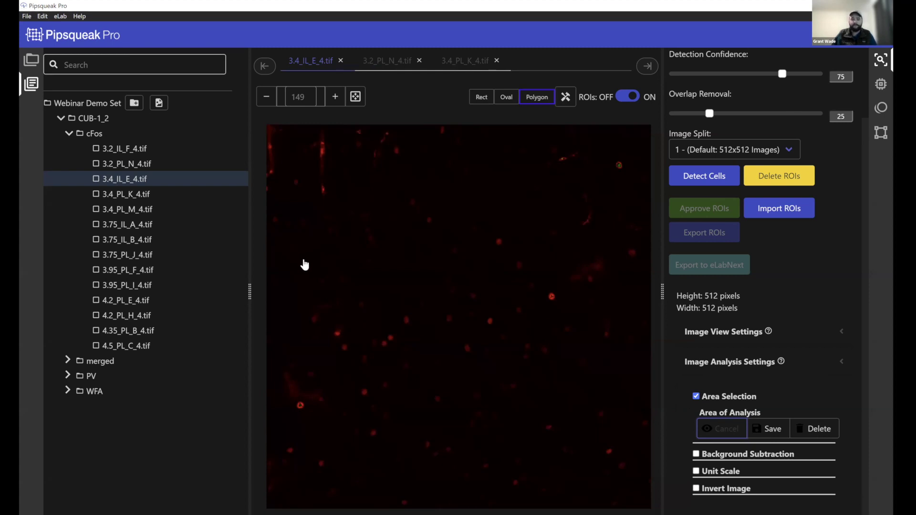
# Trace a freehand outline around the tissue, save it, and apply it as the analysis area
pyautogui.moveTo(304, 263)
pyautogui.mouseDown()
pyautogui.moveTo(351, 200)
pyautogui.moveTo(509, 157)
pyautogui.moveTo(597, 164)
pyautogui.moveTo(617, 330)
pyautogui.moveTo(594, 423)
pyautogui.mouseUp()
pyautogui.moveTo(527, 459)
pyautogui.mouseDown()
pyautogui.moveTo(431, 458)
pyautogui.moveTo(351, 437)
pyautogui.moveTo(302, 269)
pyautogui.mouseUp()
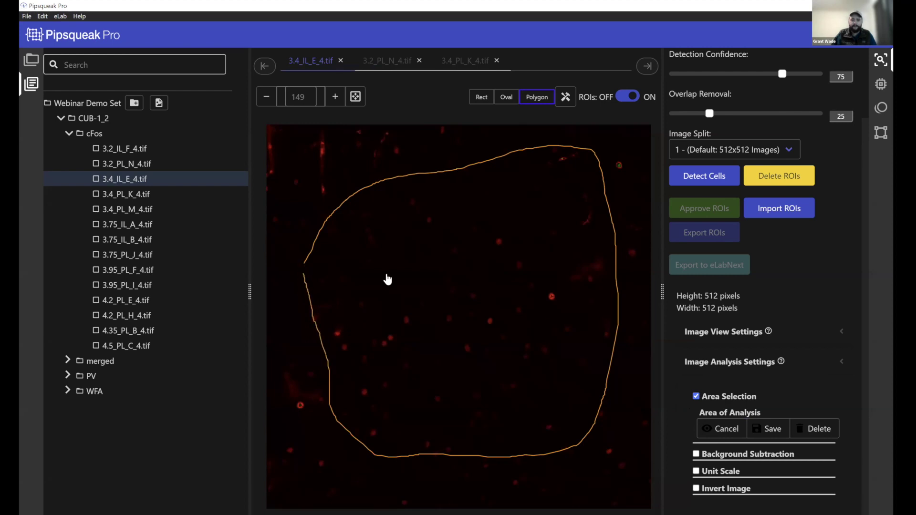
pyautogui.click(770, 432)
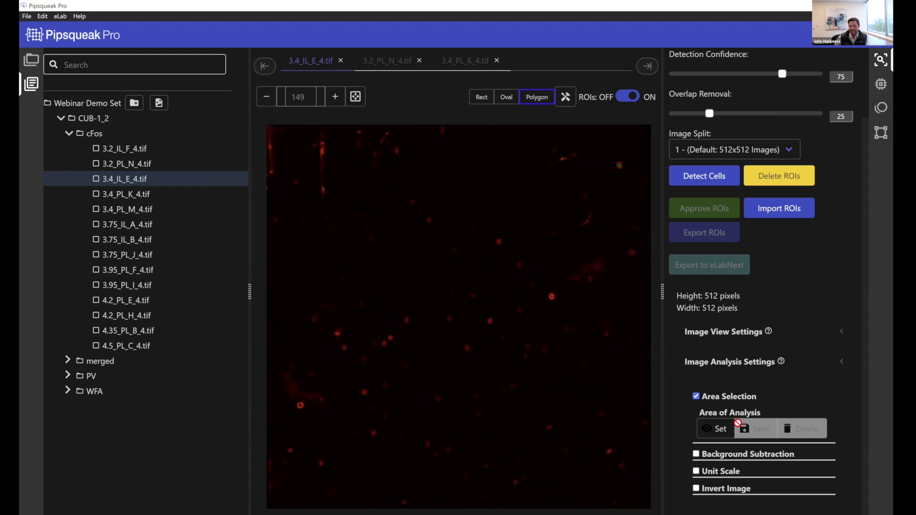
pyautogui.click(708, 428)
pyautogui.click(713, 428)
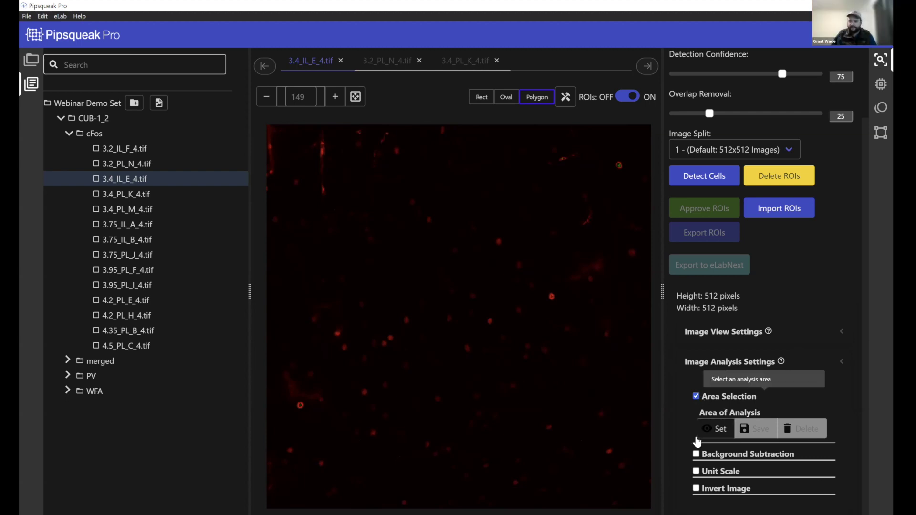
pyautogui.click(713, 430)
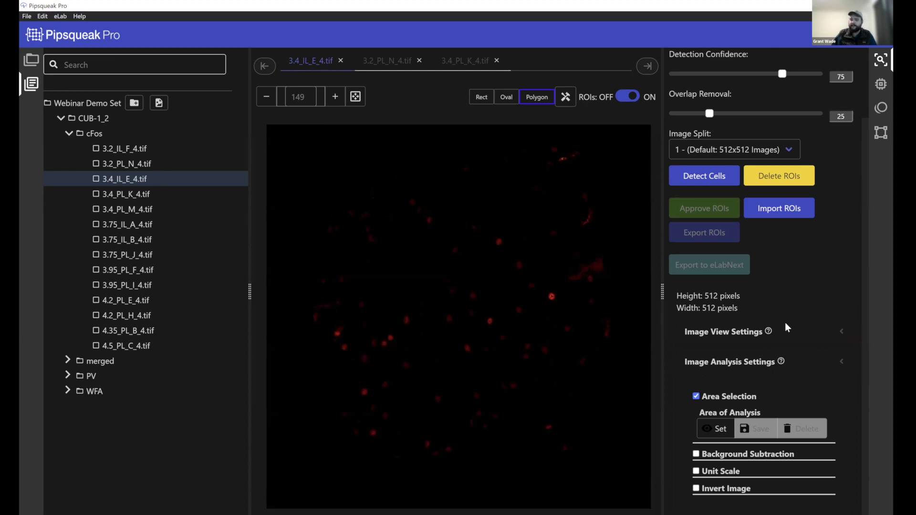
pyautogui.scroll(2, 788, 354)
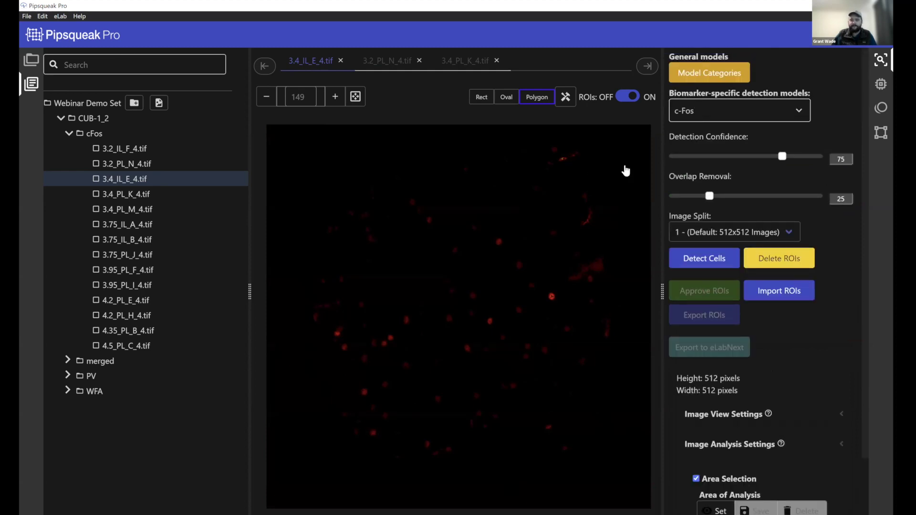
# Detect cells inside the tissue outline, then toggle Area Selection off and back on to compare
pyautogui.click(705, 260)
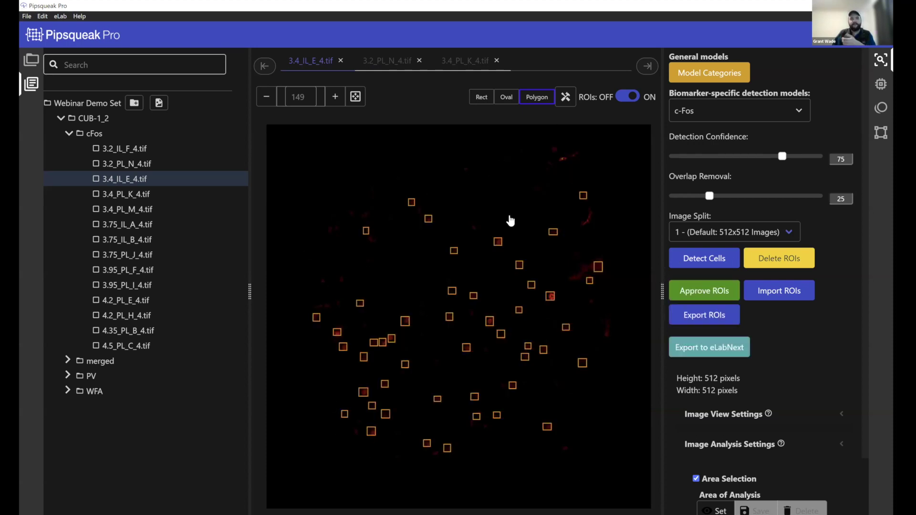
pyautogui.scroll(-1, 751, 410)
pyautogui.scroll(-1, 694, 410)
pyautogui.click(696, 397)
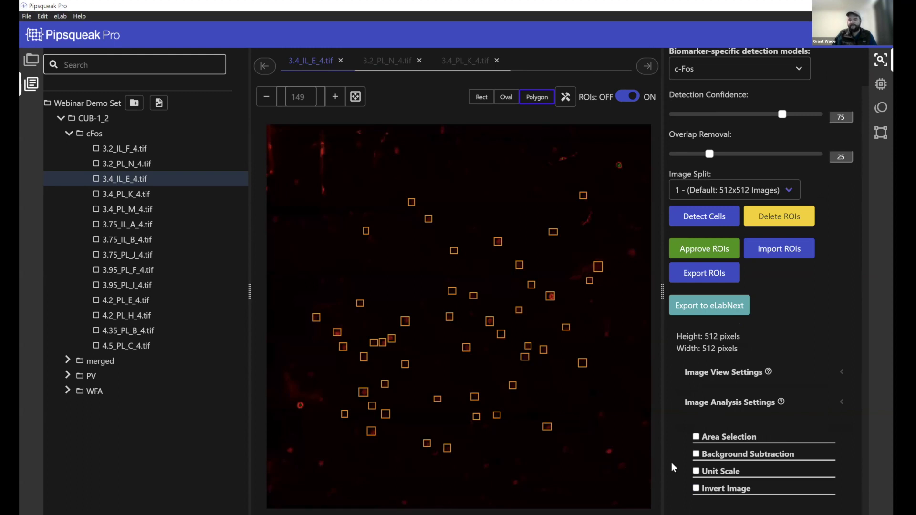
pyautogui.click(697, 438)
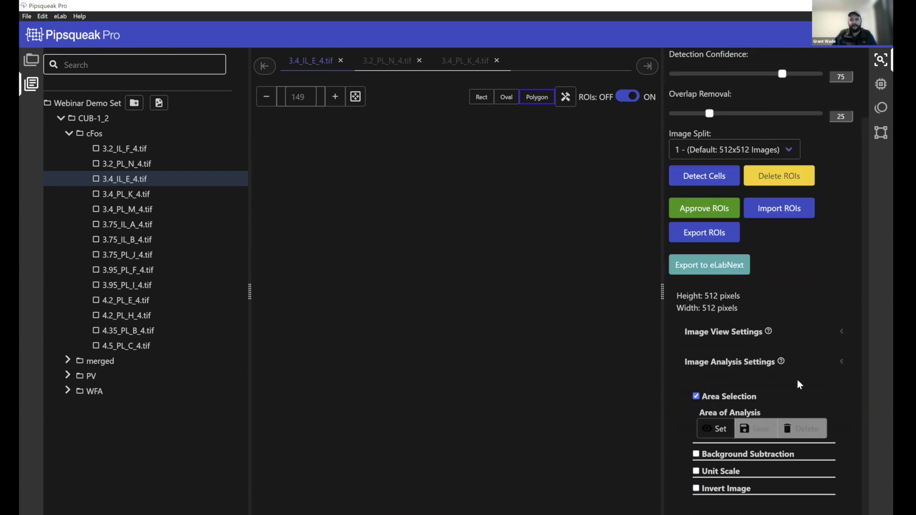
pyautogui.click(711, 425)
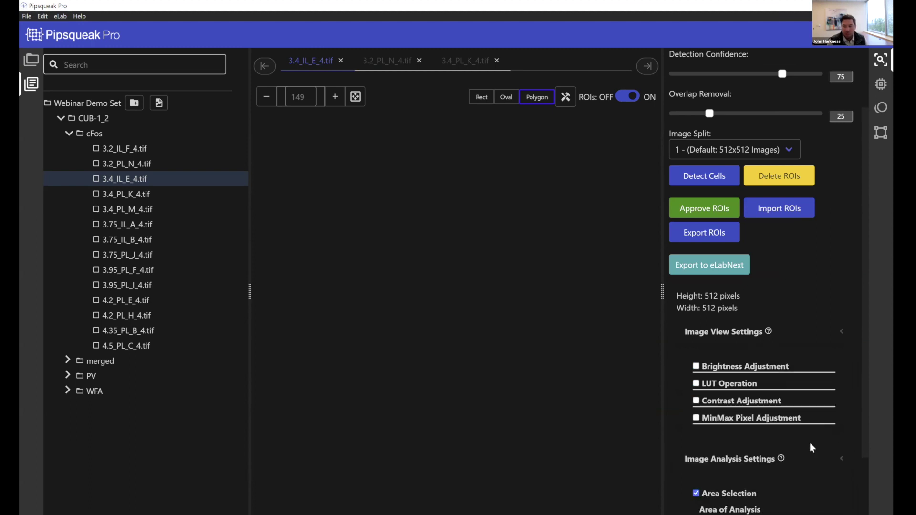
# Enable Brightness Adjustment and raise the image brightness to 52
pyautogui.scroll(-1, 763, 362)
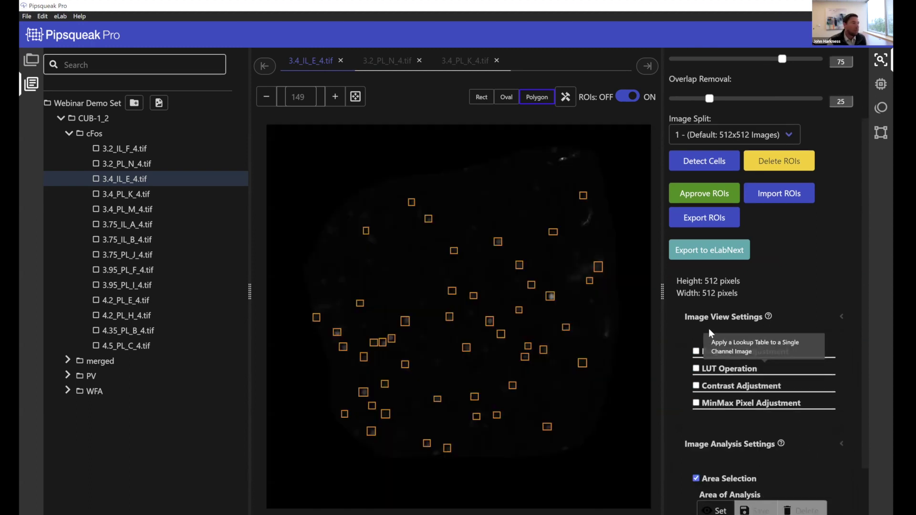
pyautogui.scroll(-2, 715, 343)
pyautogui.click(696, 316)
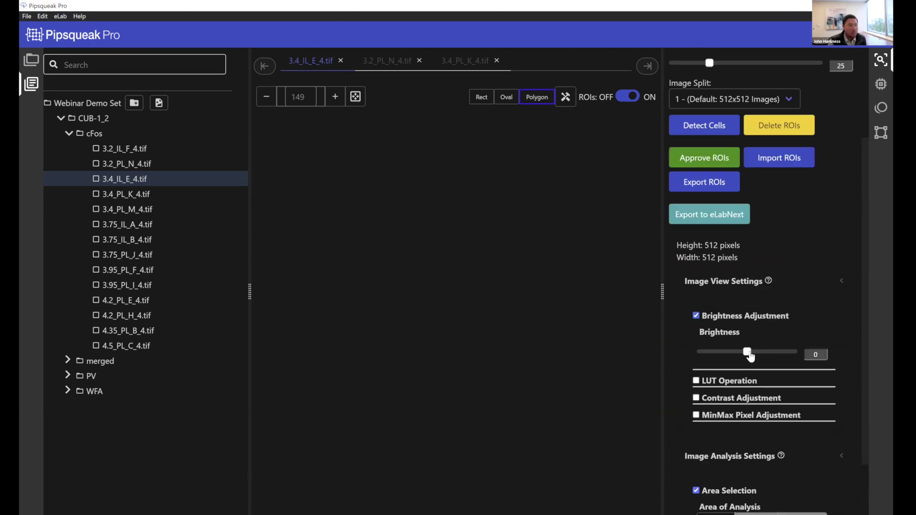
pyautogui.moveTo(750, 355); pyautogui.dragTo(761, 355)
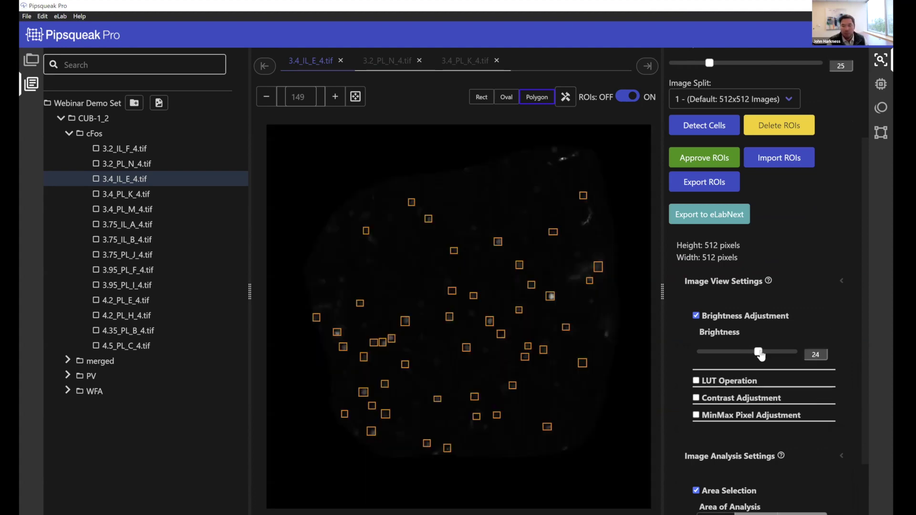
pyautogui.moveTo(760, 355); pyautogui.dragTo(771, 355)
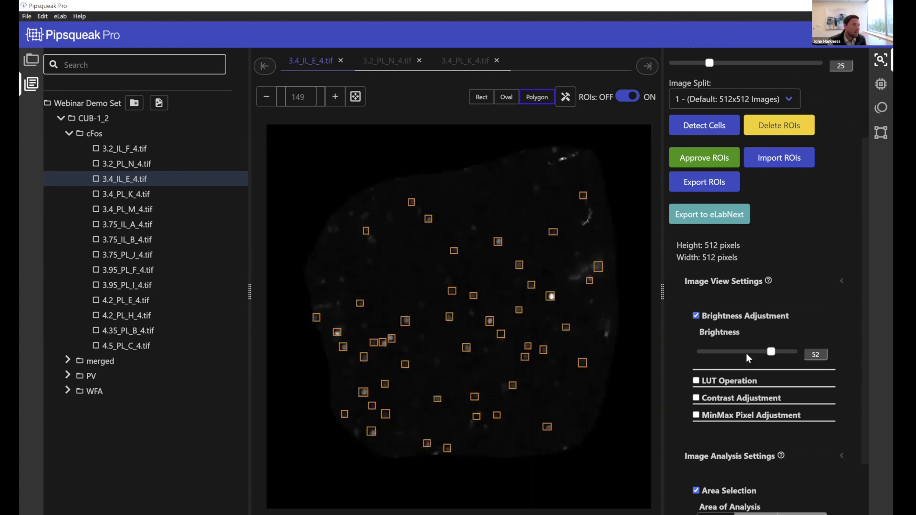
# Begin redefining the area of analysis with Set
pyautogui.scroll(-2, 694, 331)
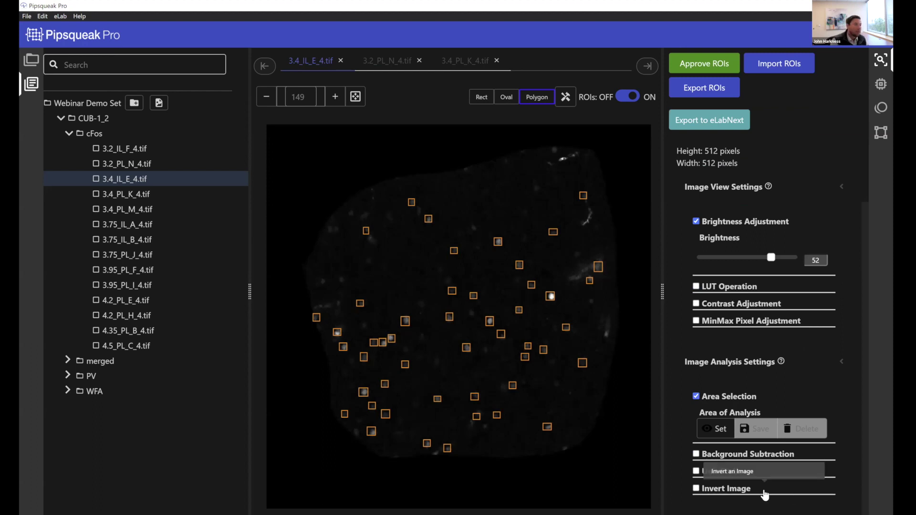
pyautogui.moveTo(697, 457)
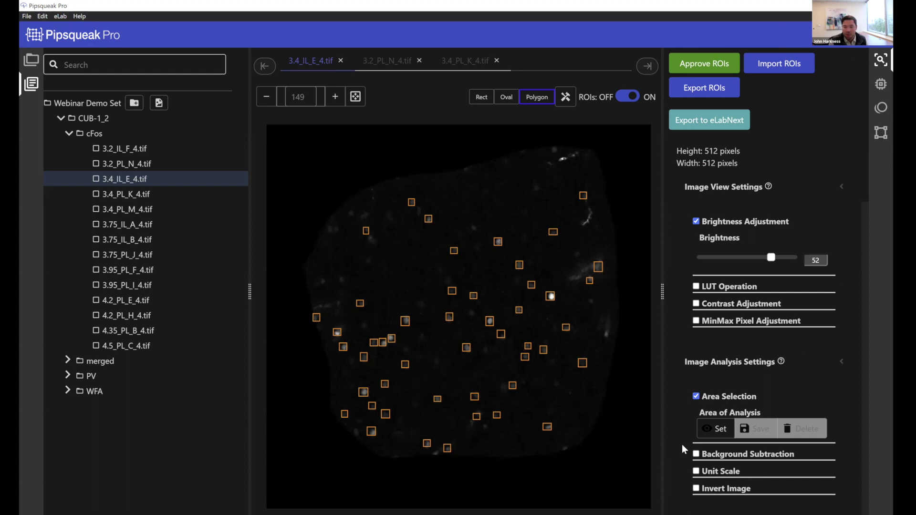
pyautogui.click(720, 431)
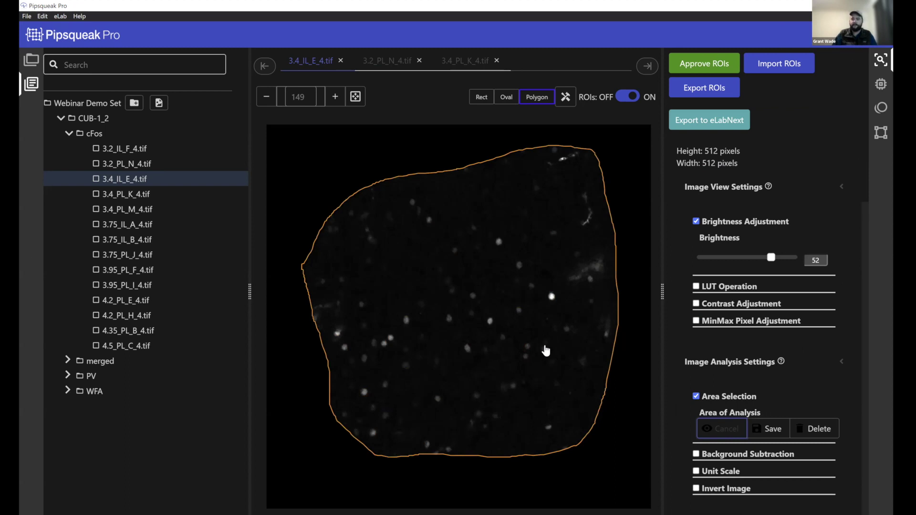
# Restart the analysis area, outline the left tissue section, and save the outline
pyautogui.click(768, 429)
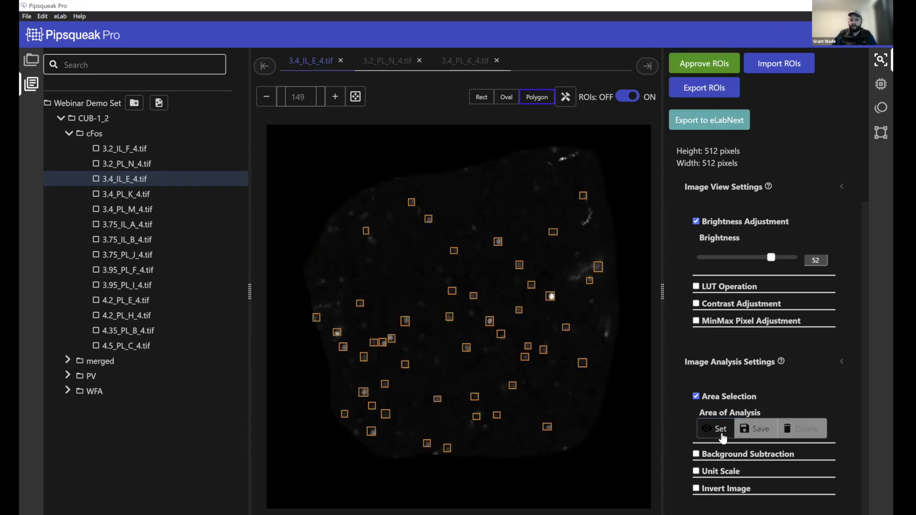
pyautogui.click(722, 436)
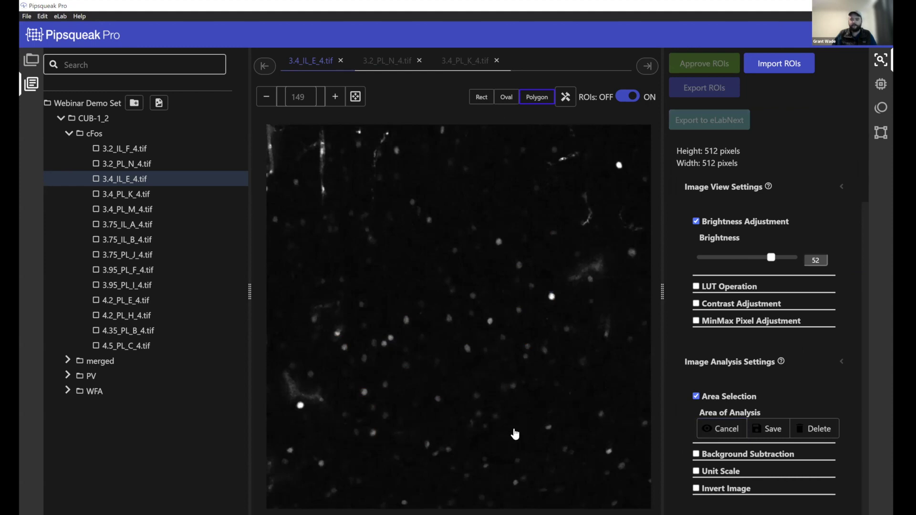
pyautogui.moveTo(581, 363)
pyautogui.mouseDown()
pyautogui.moveTo(554, 171)
pyautogui.moveTo(529, 171)
pyautogui.mouseUp()
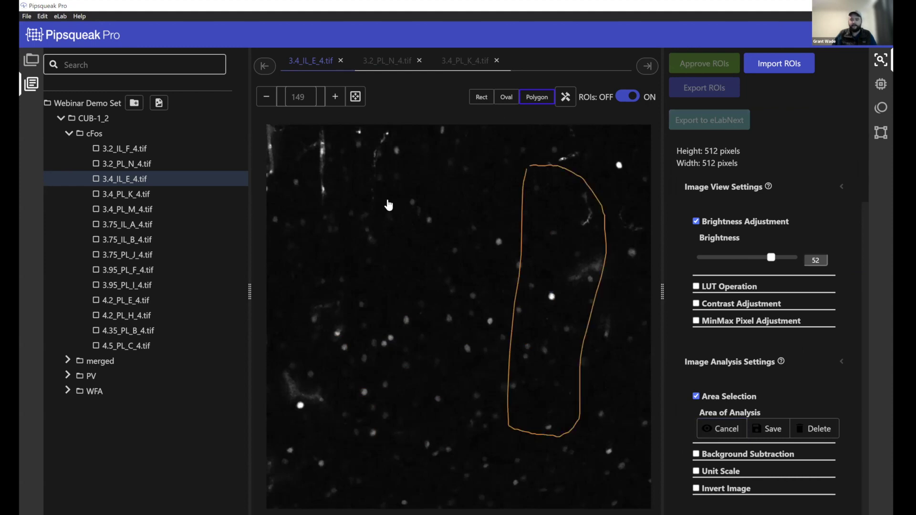
pyautogui.moveTo(345, 172)
pyautogui.mouseDown()
pyautogui.moveTo(333, 329)
pyautogui.moveTo(353, 437)
pyautogui.moveTo(393, 438)
pyautogui.mouseUp()
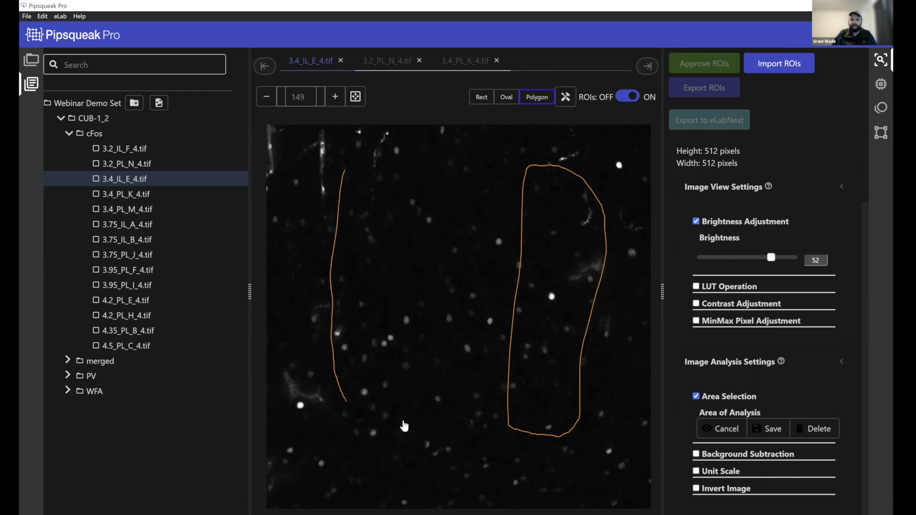
pyautogui.moveTo(420, 196)
pyautogui.mouseDown()
pyautogui.moveTo(358, 163)
pyautogui.moveTo(346, 173)
pyautogui.mouseUp()
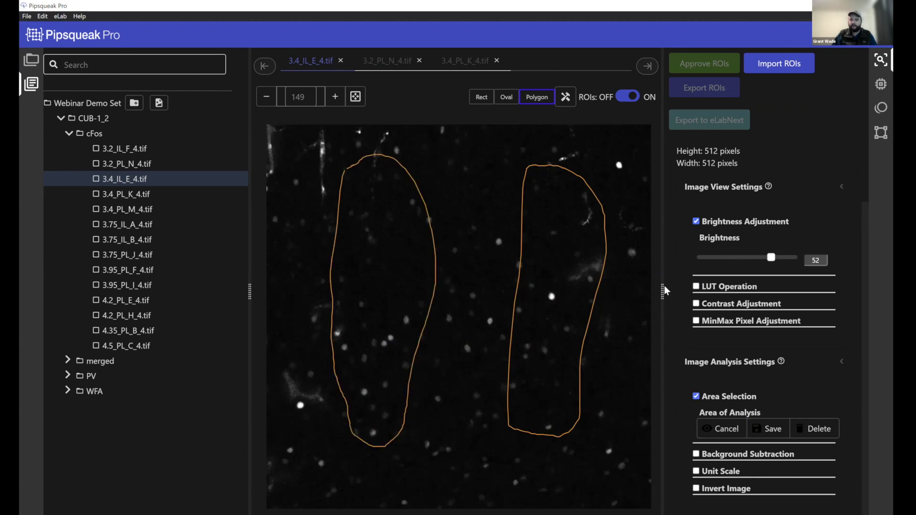
pyautogui.click(767, 429)
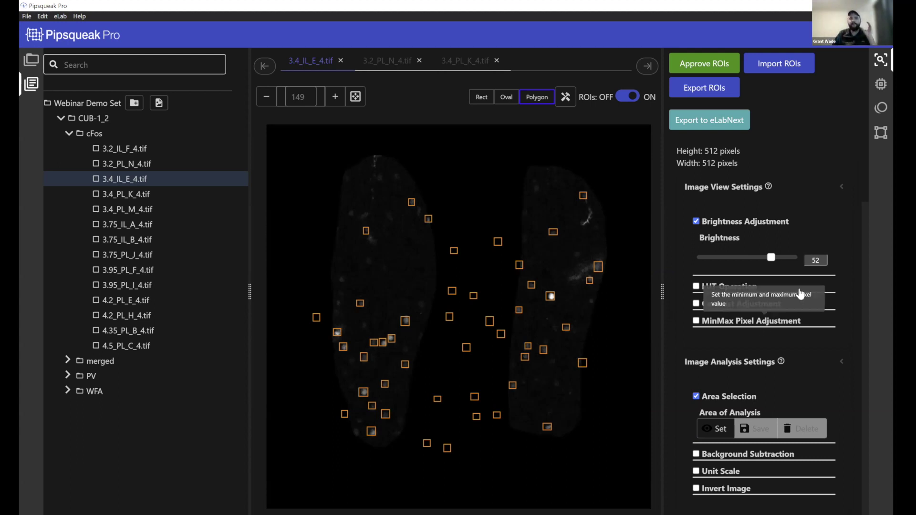
# Toggle Area Selection off and on, then review the saved tissue outlines
pyautogui.scroll(4, 801, 296)
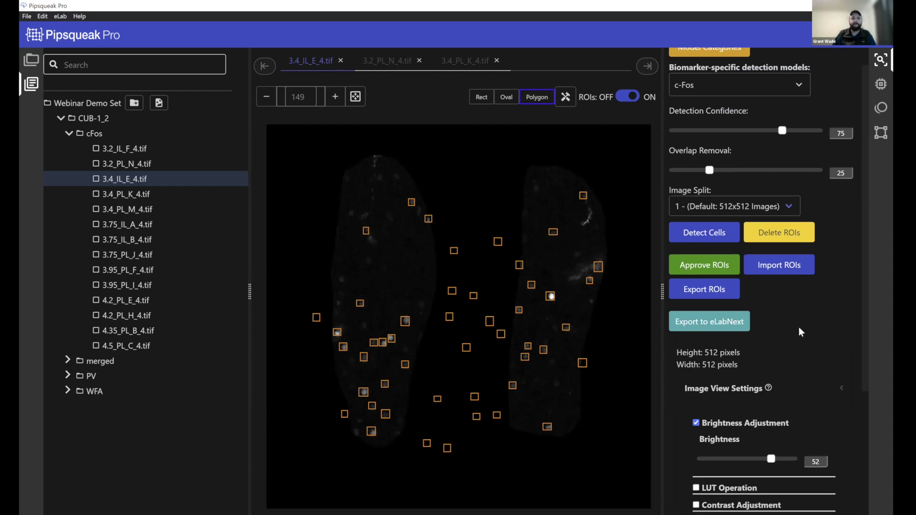
pyautogui.scroll(-4, 696, 419)
pyautogui.click(696, 396)
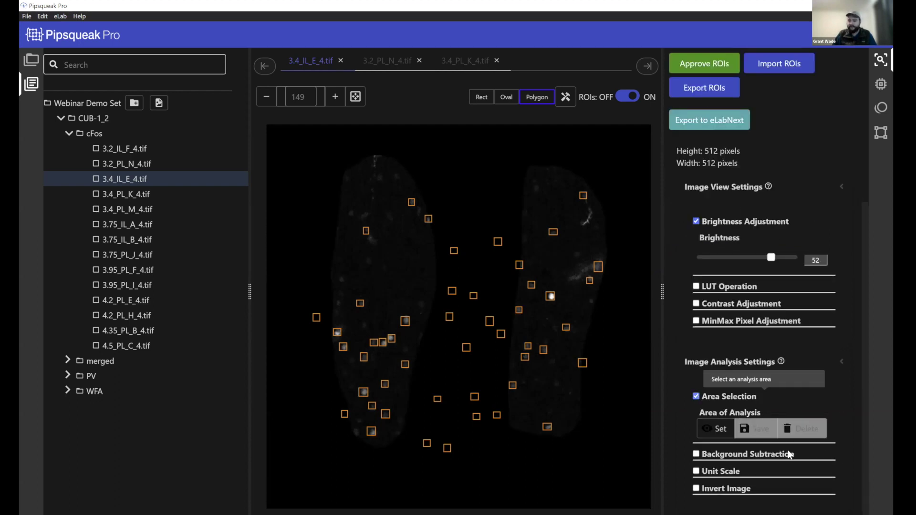
pyautogui.click(696, 396)
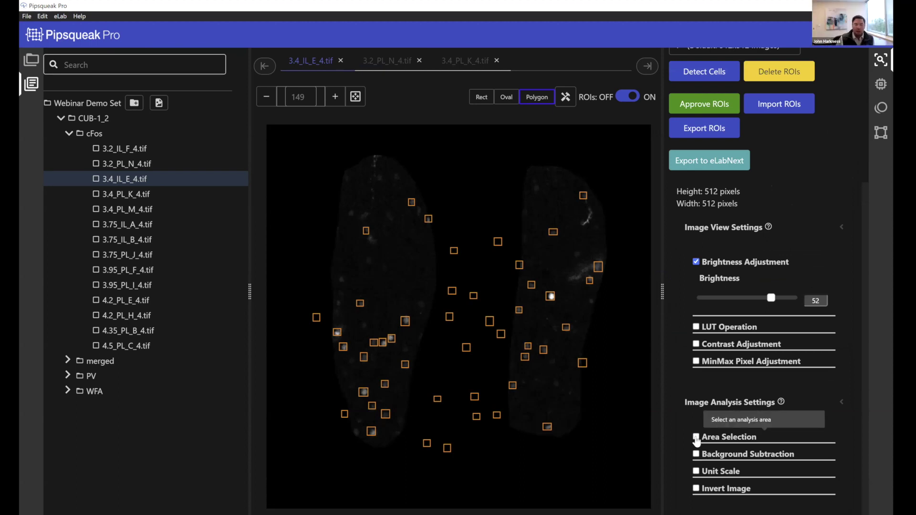
pyautogui.click(695, 437)
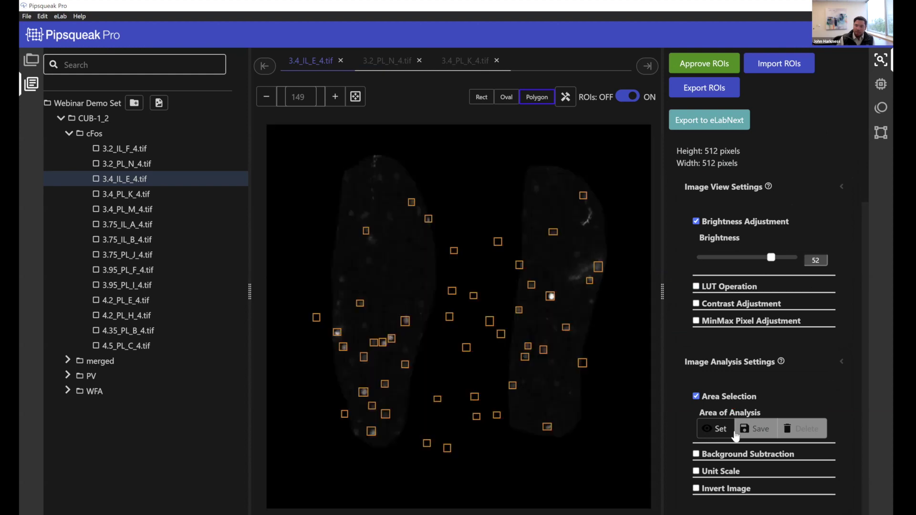
pyautogui.click(727, 433)
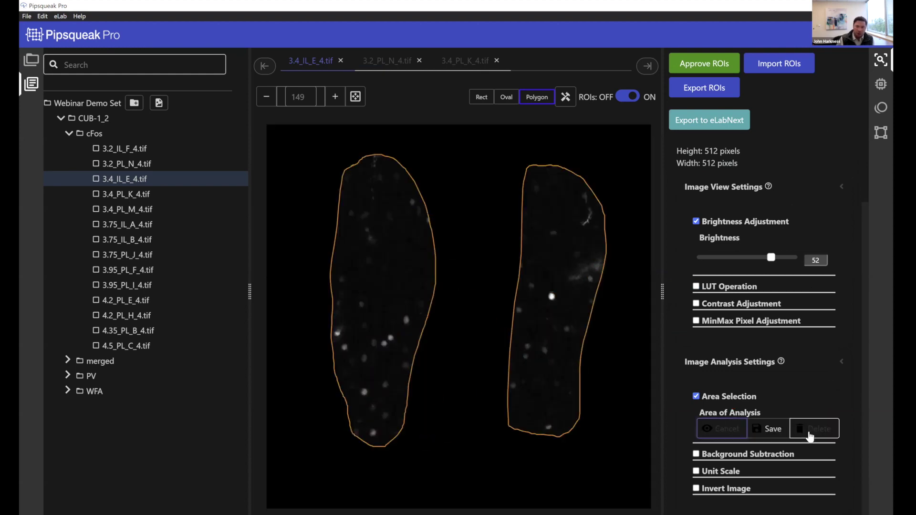
pyautogui.click(762, 431)
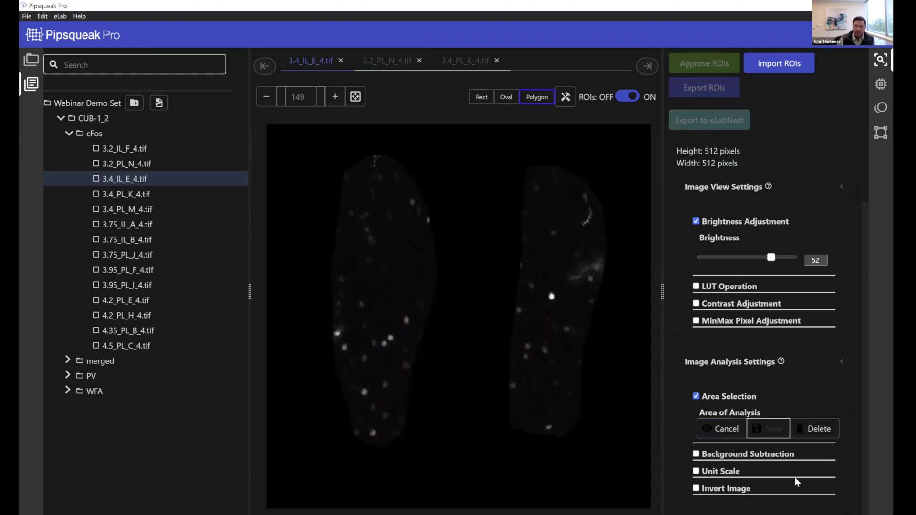
# Turn on Background Subtraction, turn off Brightness Adjustment, and place background ROI boxes along the edges
pyautogui.click(696, 454)
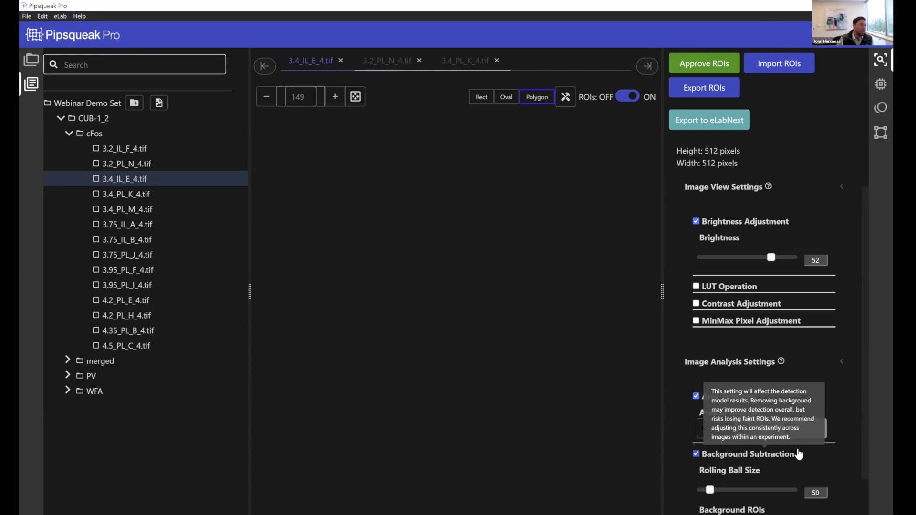
pyautogui.scroll(-3, 744, 287)
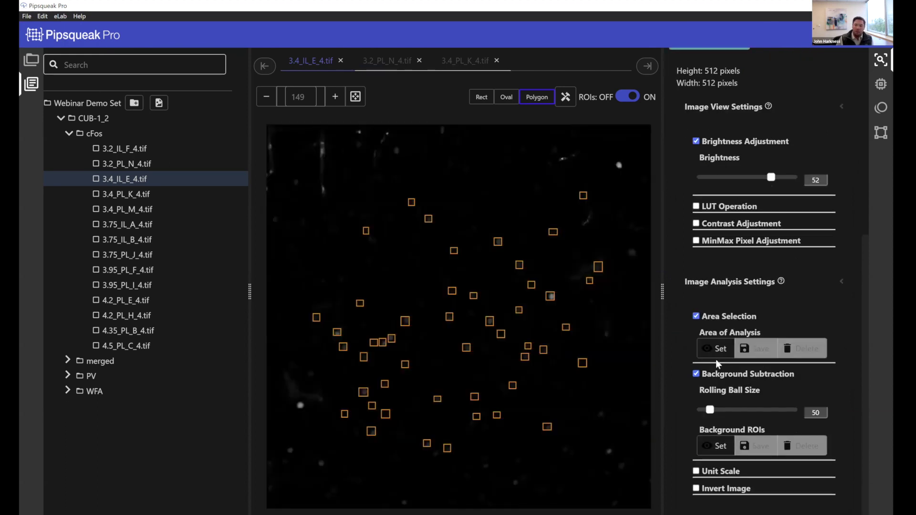
pyautogui.click(696, 141)
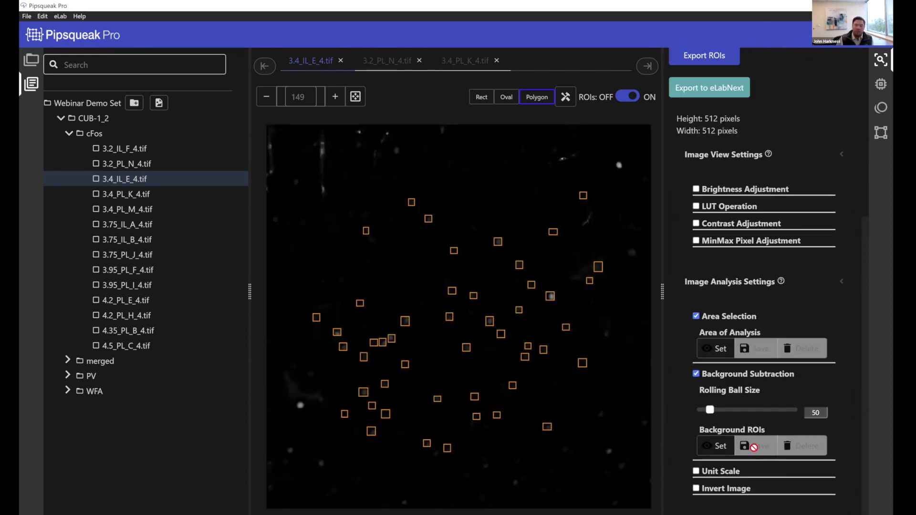
pyautogui.click(720, 448)
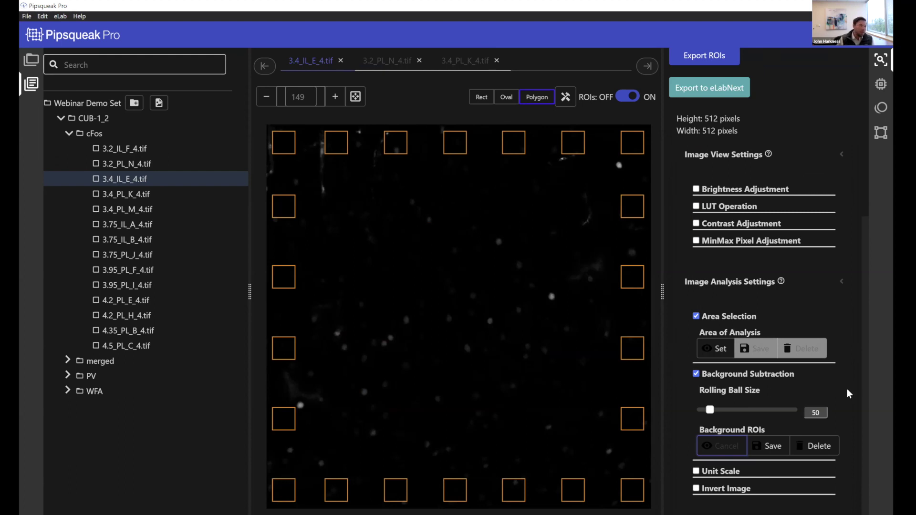
# Select the Rect tool, set rolling ball size to 34, and regenerate the edge background boxes
pyautogui.click(481, 97)
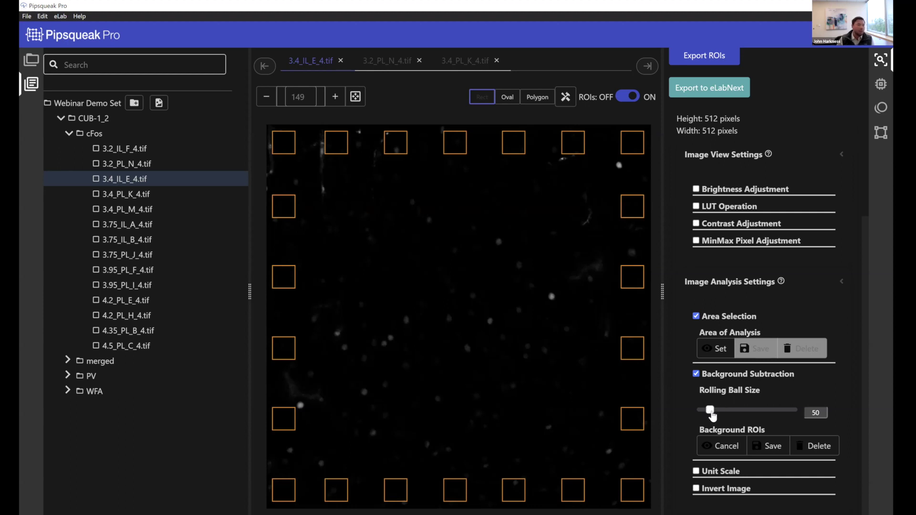
pyautogui.moveTo(709, 411); pyautogui.dragTo(706, 412)
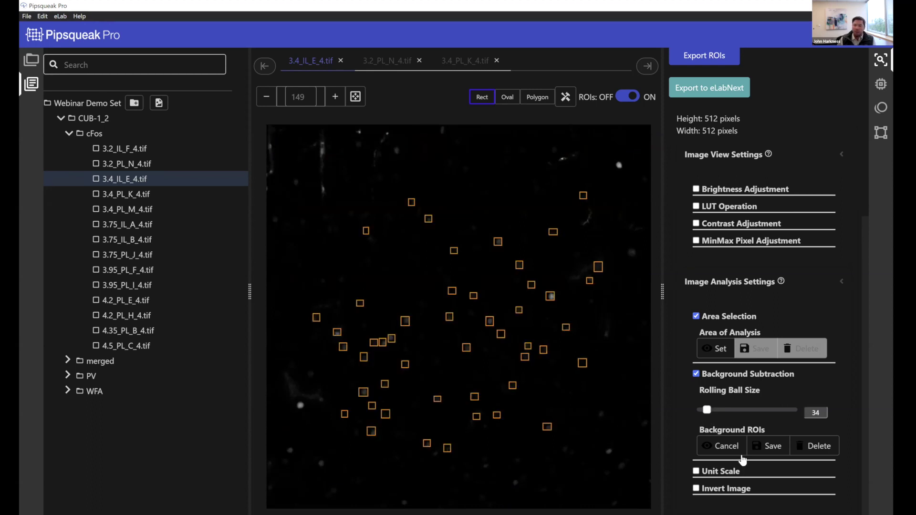
pyautogui.click(722, 446)
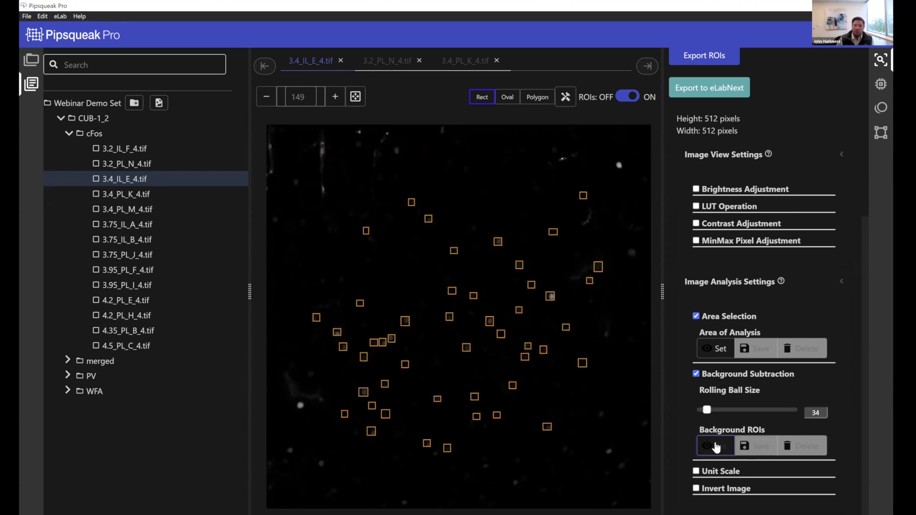
pyautogui.click(715, 445)
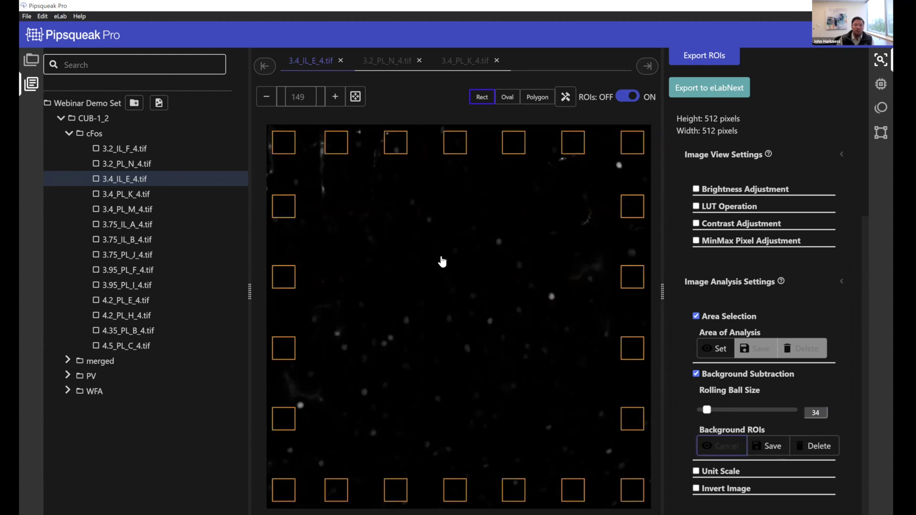
# Drag the top, bottom and left-edge background boxes into dark empty areas of the image
pyautogui.moveTo(282, 149); pyautogui.dragTo(347, 190)
pyautogui.moveTo(394, 150); pyautogui.dragTo(424, 178)
pyautogui.moveTo(454, 143); pyautogui.dragTo(495, 189)
pyautogui.moveTo(509, 147)
pyautogui.mouseDown()
pyautogui.moveTo(476, 164)
pyautogui.moveTo(514, 150)
pyautogui.mouseUp()
pyautogui.moveTo(581, 151); pyautogui.dragTo(562, 188)
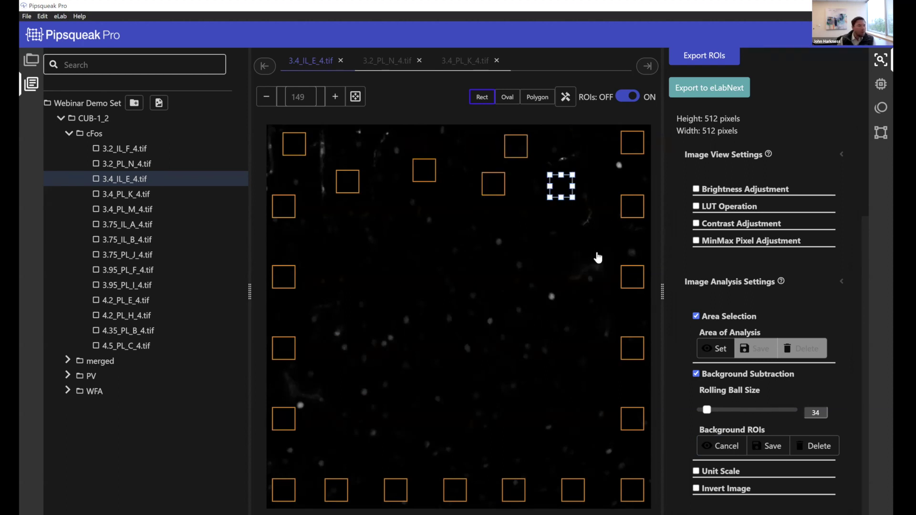
pyautogui.moveTo(526, 493); pyautogui.dragTo(553, 493)
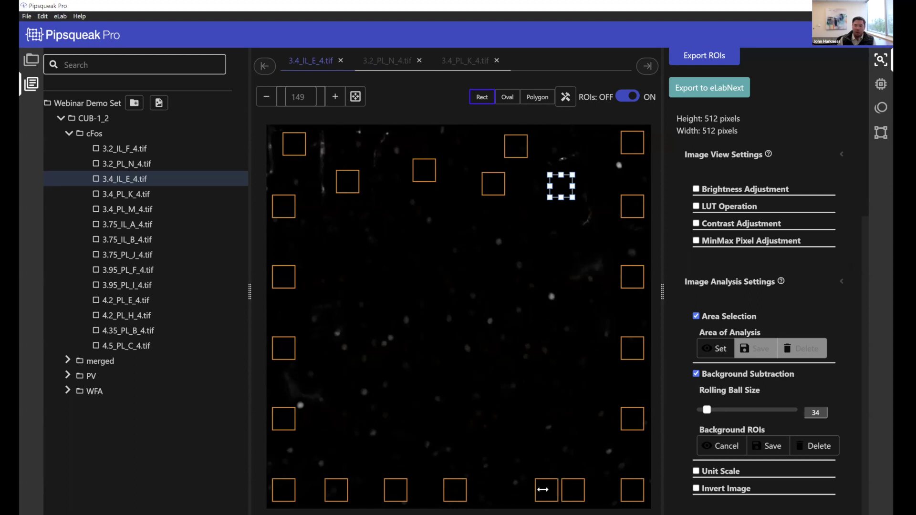
pyautogui.moveTo(395, 490)
pyautogui.mouseDown()
pyautogui.moveTo(398, 465)
pyautogui.moveTo(387, 486)
pyautogui.mouseUp()
pyautogui.moveTo(298, 425); pyautogui.dragTo(332, 437)
pyautogui.moveTo(284, 356); pyautogui.dragTo(290, 336)
# Delete one left-edge box, fine-tune the remaining boxes, and save the background ROIs
pyautogui.click(286, 278)
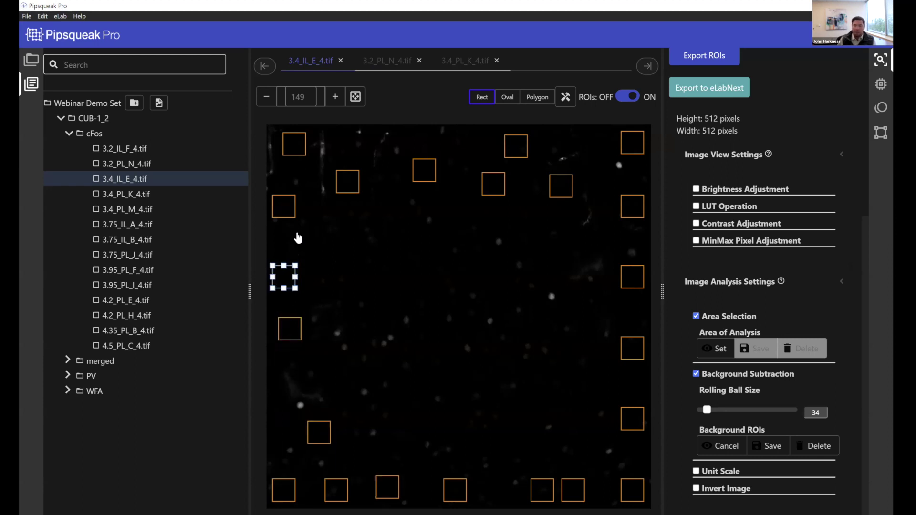
pyautogui.press('Delete')
pyautogui.moveTo(288, 201); pyautogui.dragTo(293, 237)
pyautogui.moveTo(284, 494); pyautogui.dragTo(384, 394)
pyautogui.moveTo(337, 490); pyautogui.dragTo(426, 349)
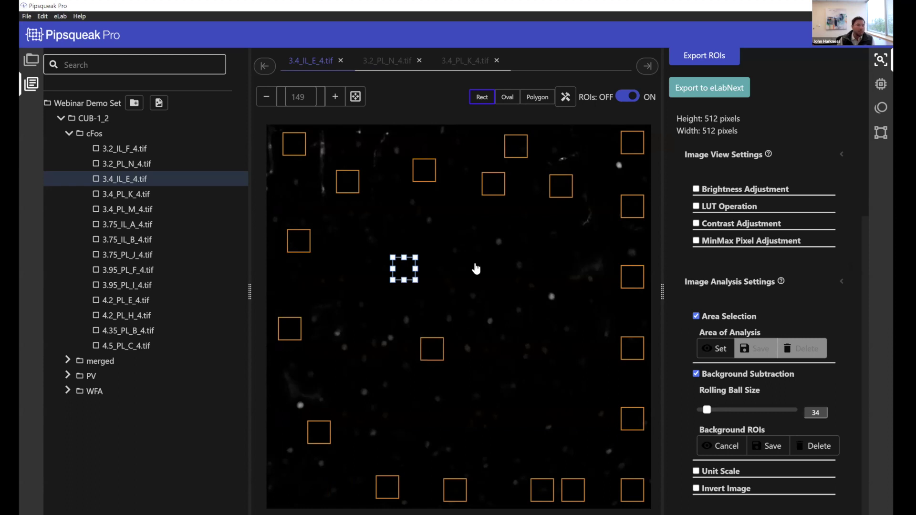
pyautogui.moveTo(480, 203); pyautogui.dragTo(480, 201)
pyautogui.moveTo(517, 153)
pyautogui.mouseDown()
pyautogui.moveTo(520, 178)
pyautogui.moveTo(520, 167)
pyautogui.mouseUp()
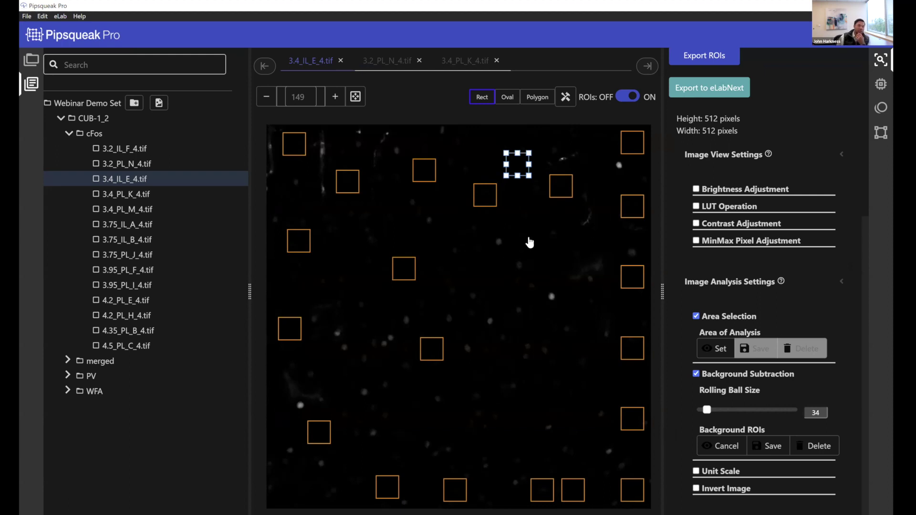
pyautogui.click(551, 291)
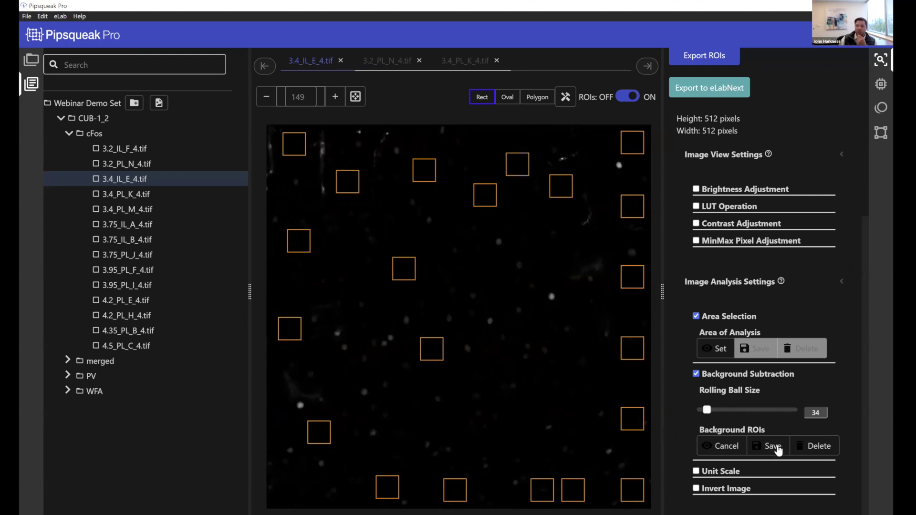
pyautogui.click(775, 446)
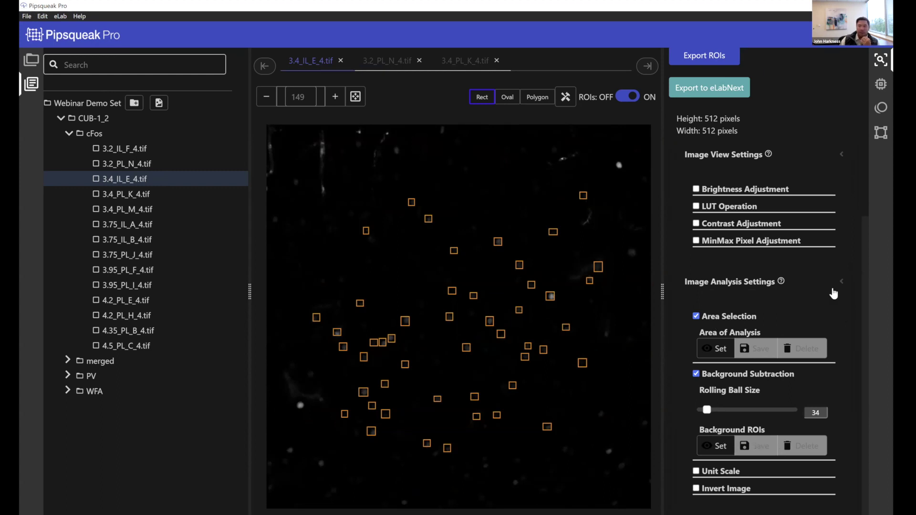
# Hide the ROI squares and toggle Background Subtraction off and back on, keeping rolling ball size 34
pyautogui.click(630, 98)
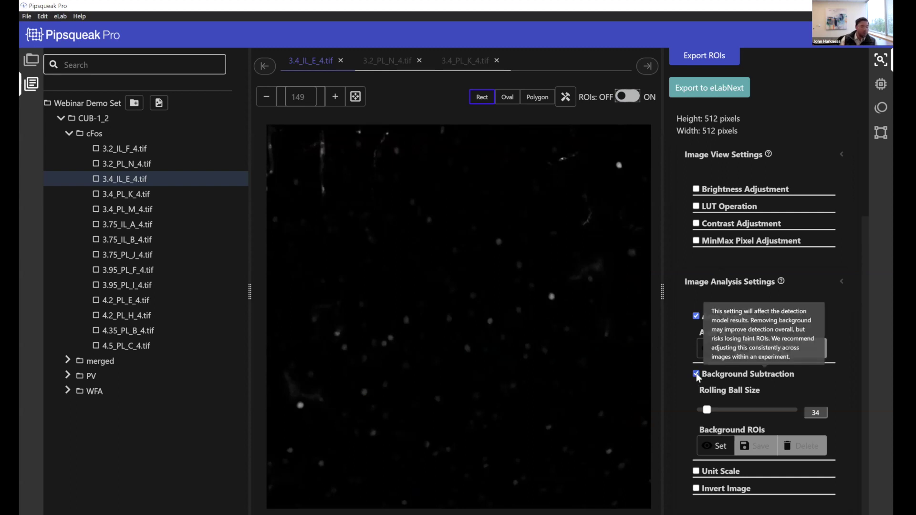
pyautogui.click(696, 374)
pyautogui.scroll(3, 811, 286)
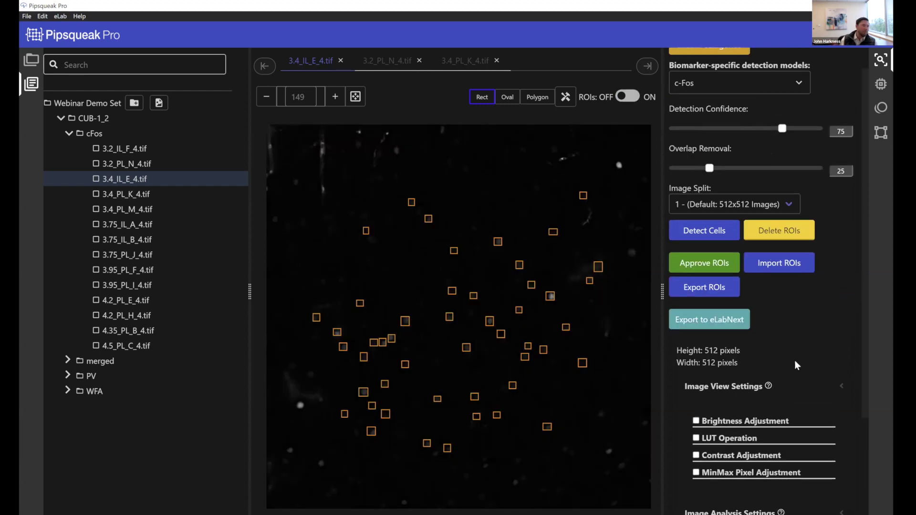
pyautogui.scroll(-3, 704, 429)
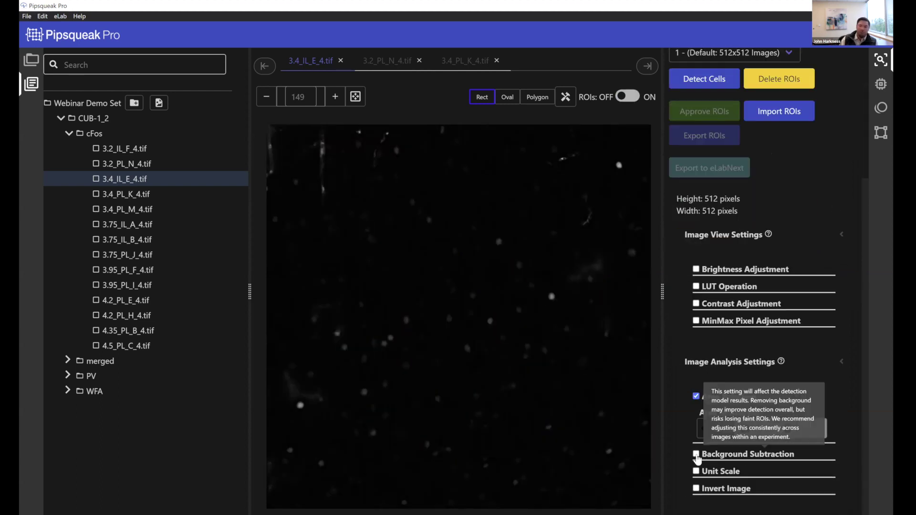
pyautogui.click(696, 455)
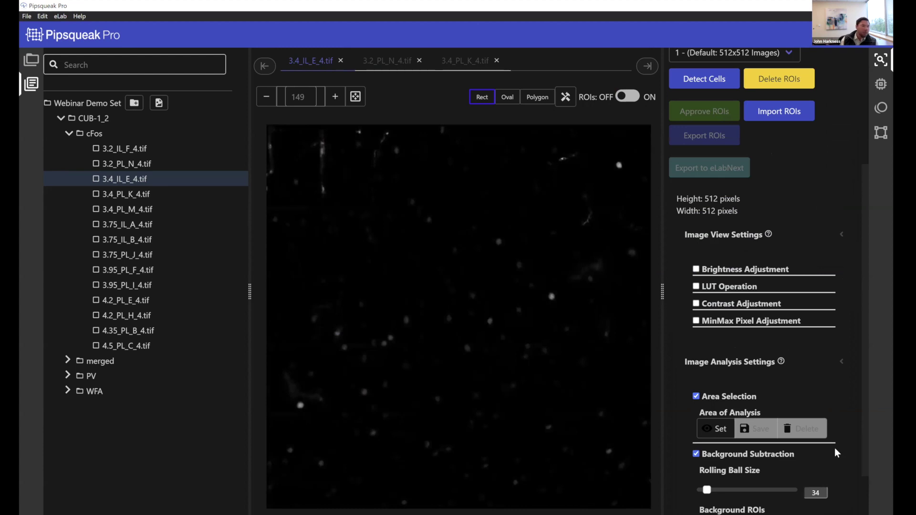
pyautogui.scroll(-2, 693, 425)
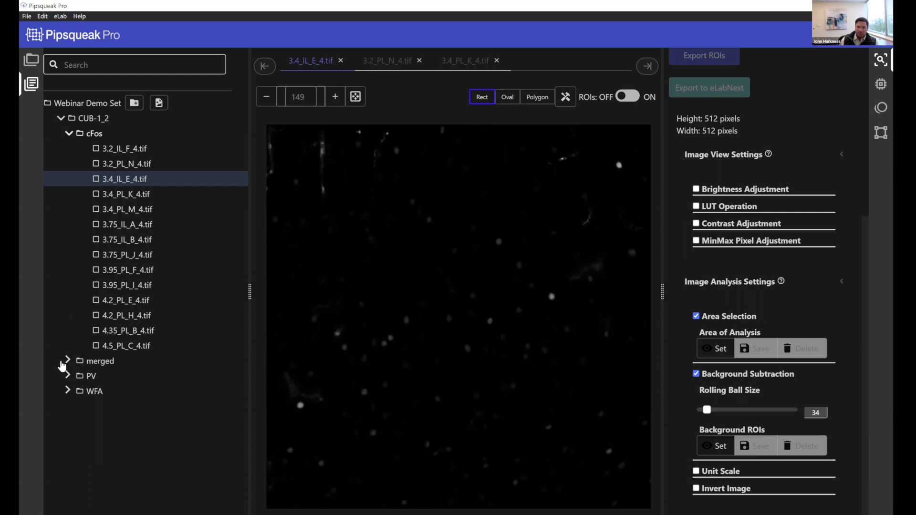
# Expand the merged, PV and WFA channel folders in the file tree
pyautogui.click(68, 362)
pyautogui.scroll(-2, 64, 496)
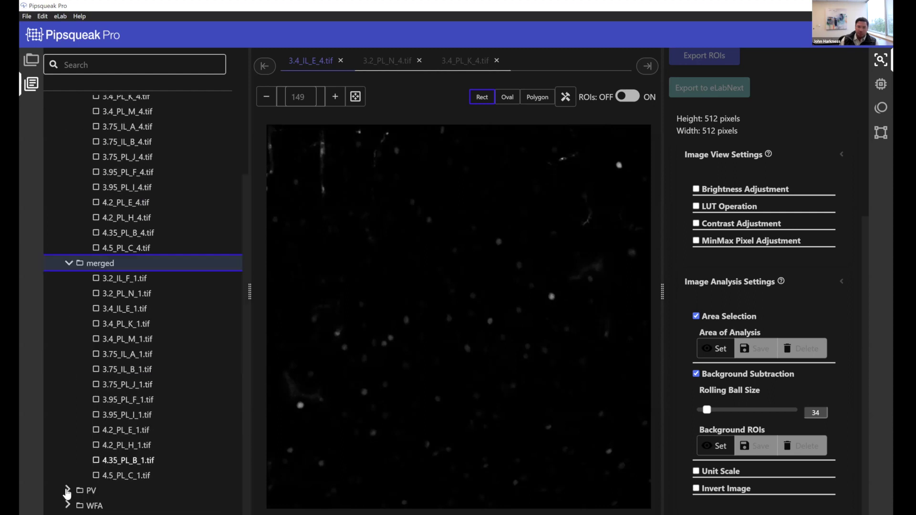
pyautogui.click(67, 491)
pyautogui.scroll(-4, 75, 489)
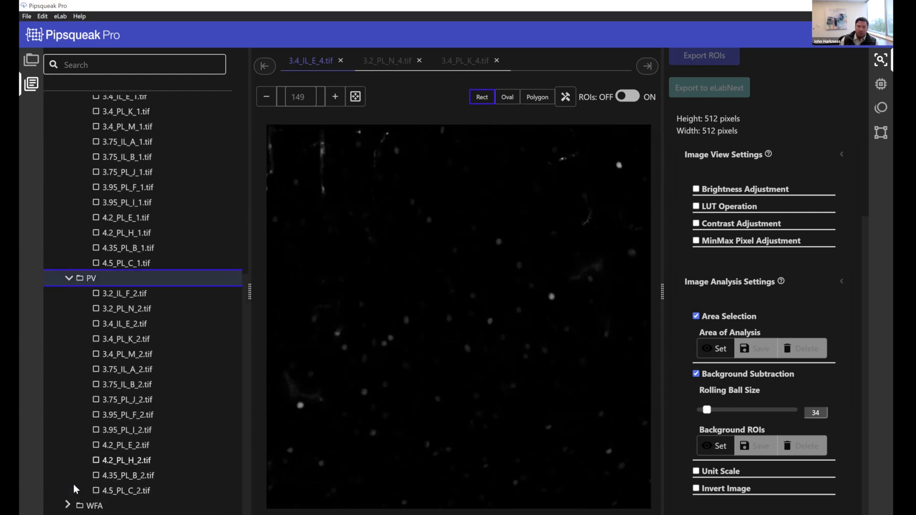
pyautogui.click(66, 505)
pyautogui.scroll(-4, 112, 334)
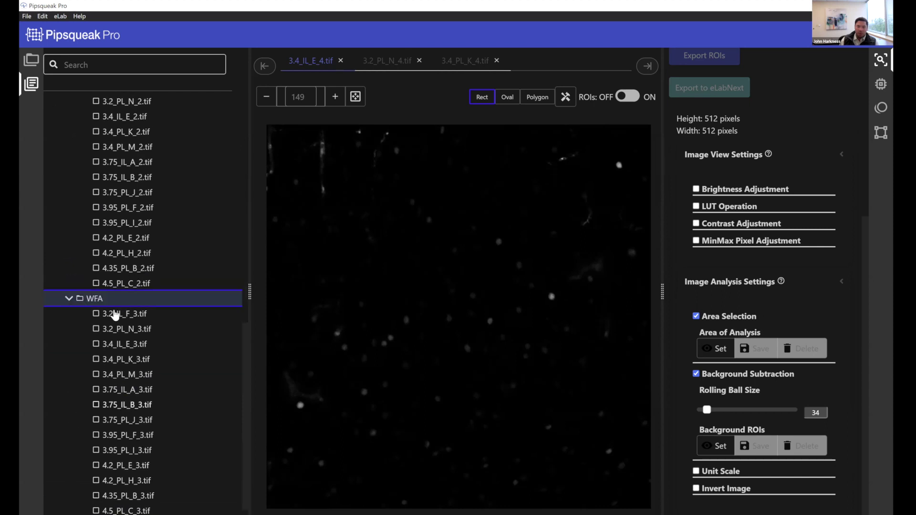
# Open 3.2_IL_F_3.tif and 3.2_IL_F_1.tif, then bring up the Colocalize action on 3.2_IL_F_4.tif
pyautogui.click(144, 311)
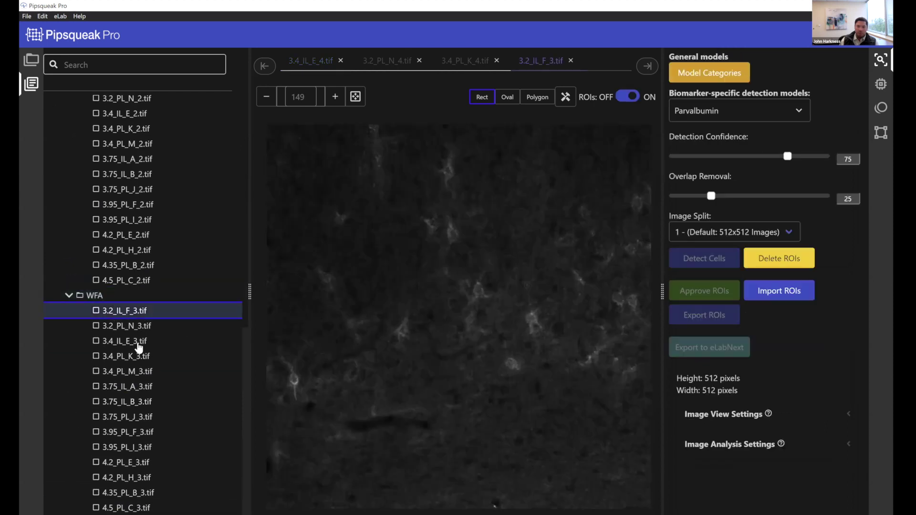
pyautogui.click(114, 311)
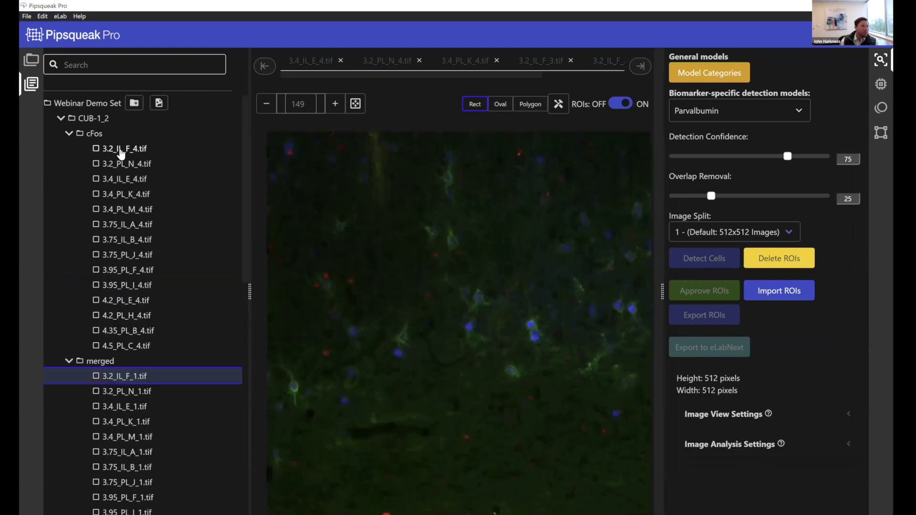
pyautogui.click(121, 152)
pyautogui.rightClick(122, 150)
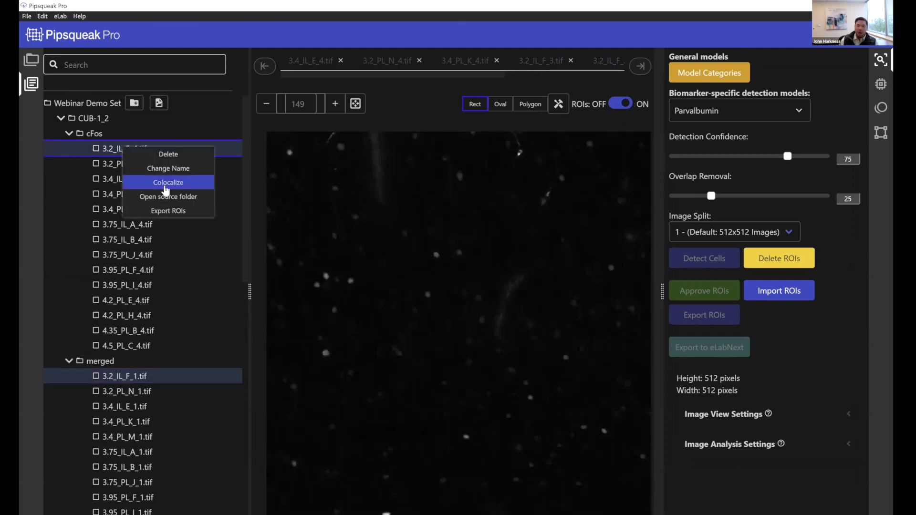
# Start the four-image colocalization and assign Parvalbumin to _2, c-Fos to _4, WFA to _3
pyautogui.press('Return')
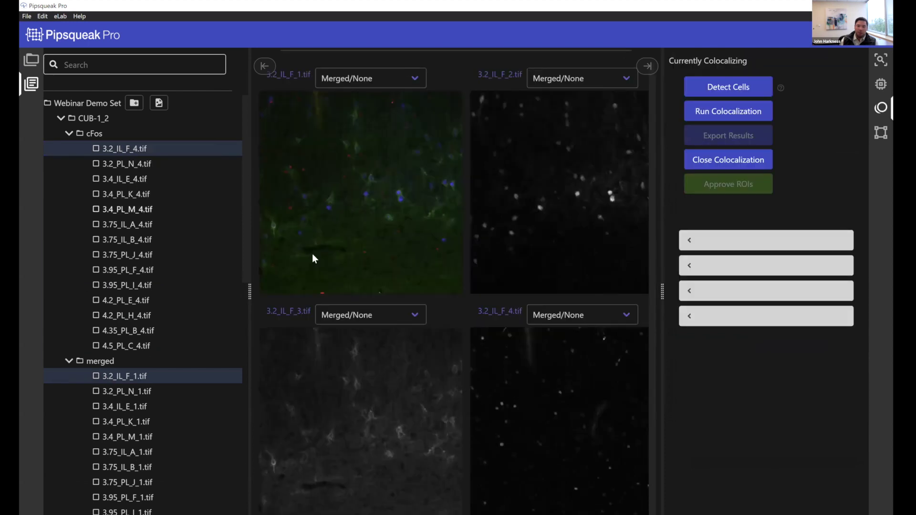
pyautogui.moveTo(128, 278); pyautogui.dragTo(73, 284)
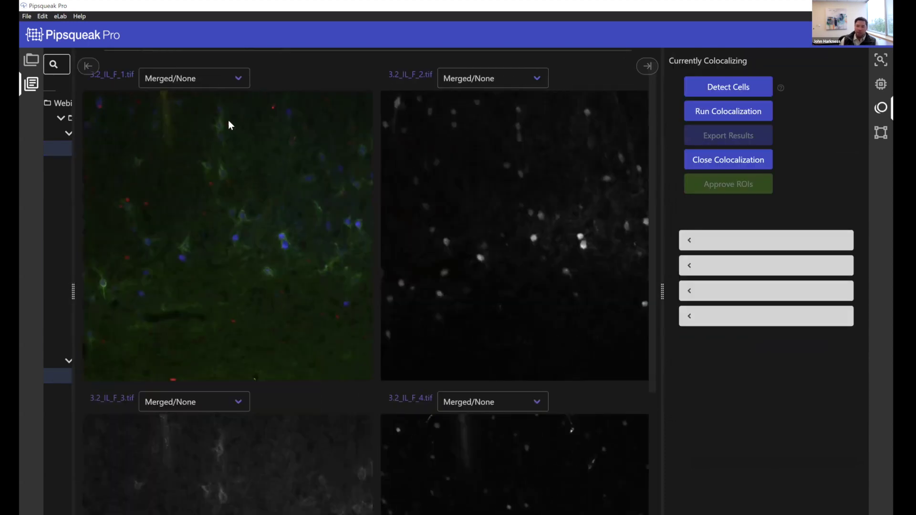
pyautogui.click(466, 86)
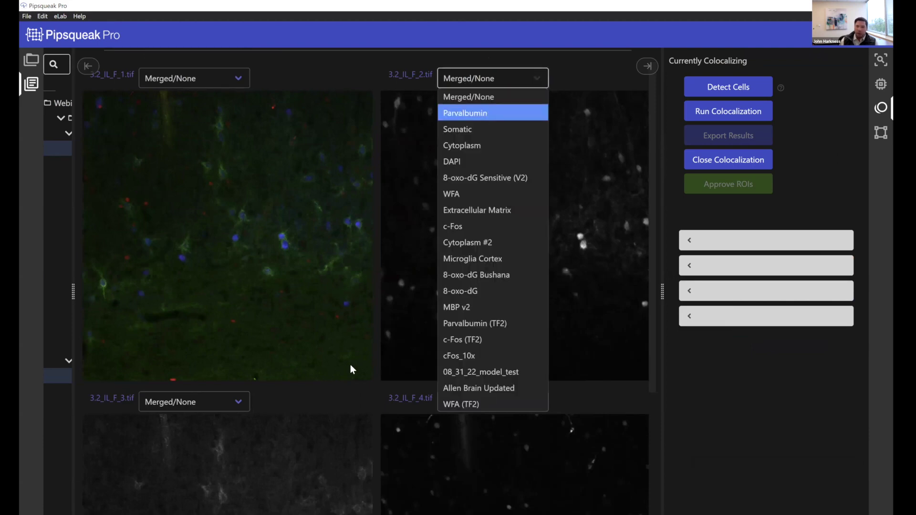
pyautogui.press('Return')
pyautogui.scroll(-3, 505, 256)
pyautogui.click(491, 220)
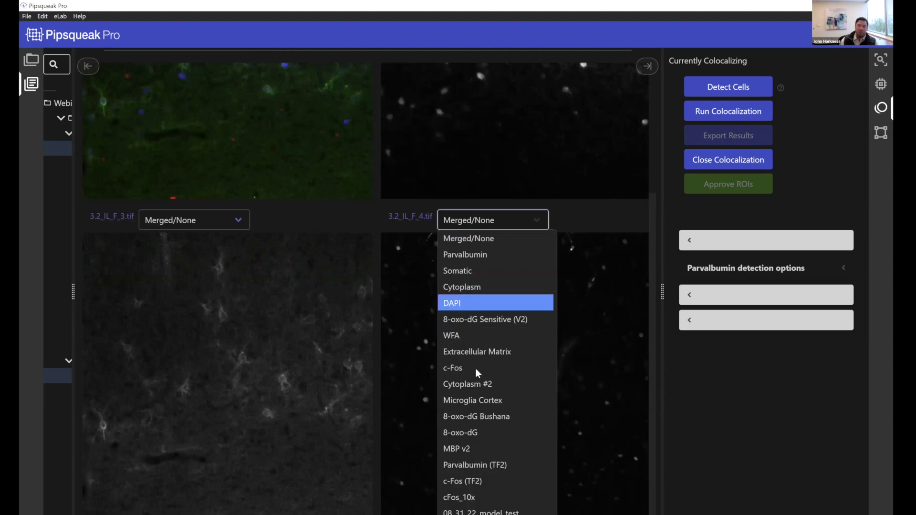
pyautogui.press('Return')
pyautogui.click(197, 226)
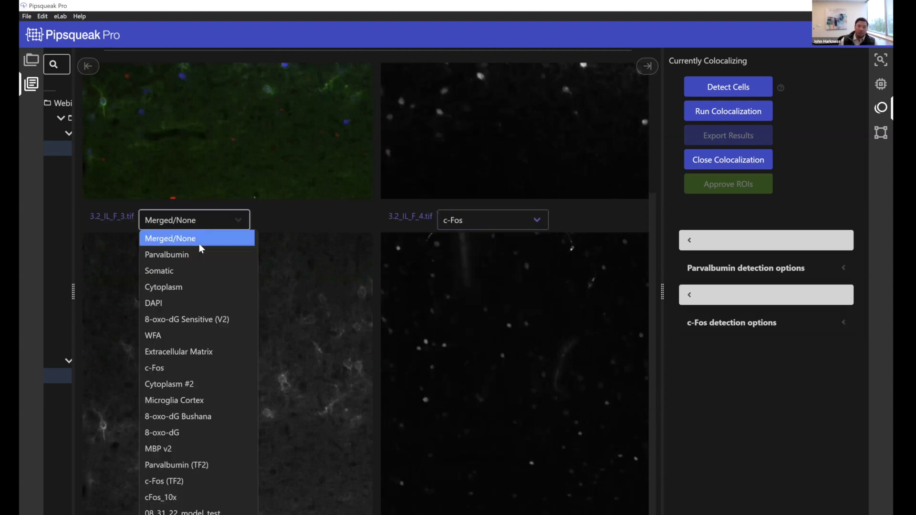
pyautogui.click(199, 337)
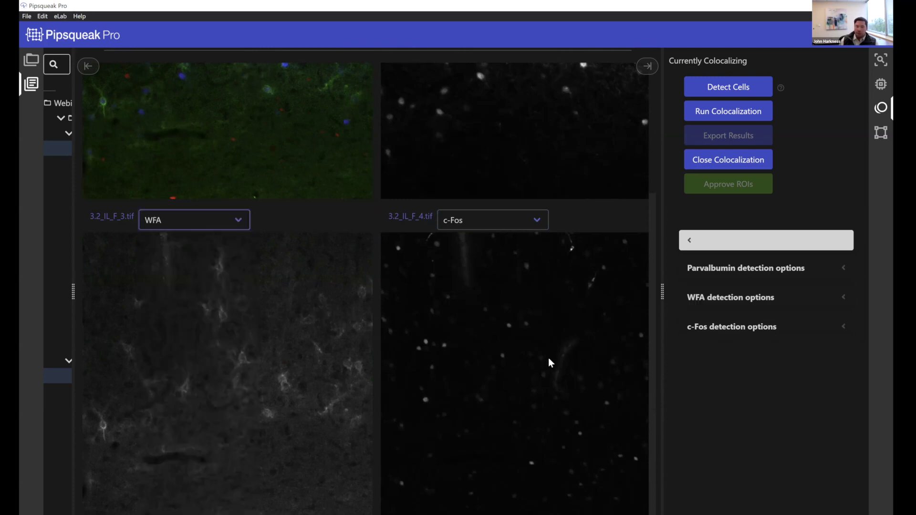
# Run cell detection across all assigned channels
pyautogui.click(758, 90)
pyautogui.scroll(3, 500, 197)
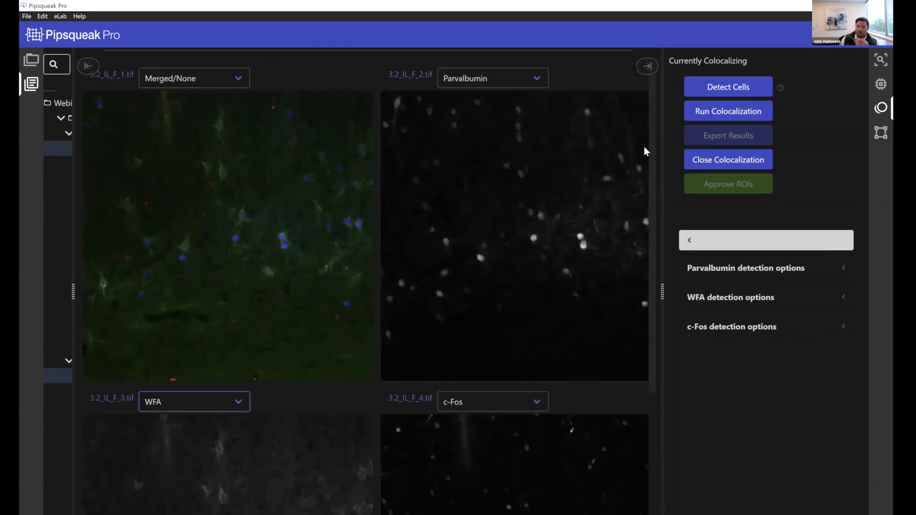
pyautogui.click(745, 88)
pyautogui.scroll(-4, 177, 245)
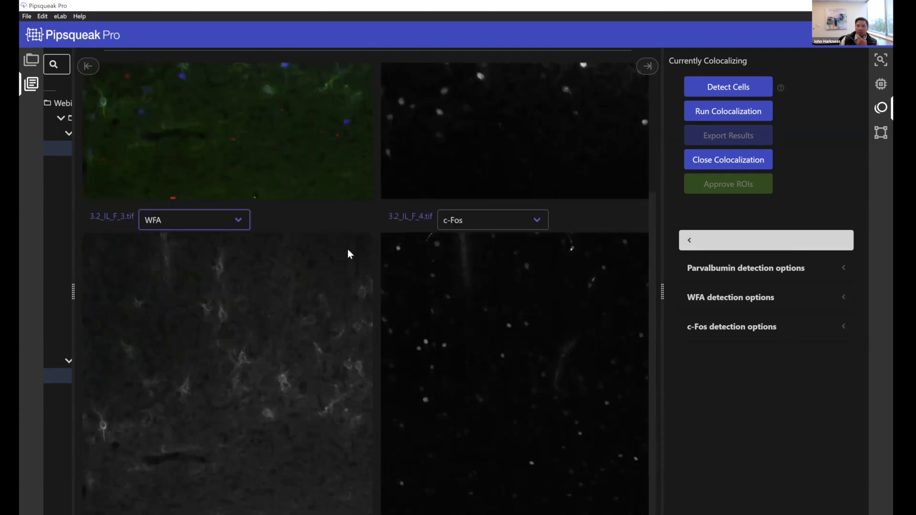
pyautogui.scroll(4, 348, 249)
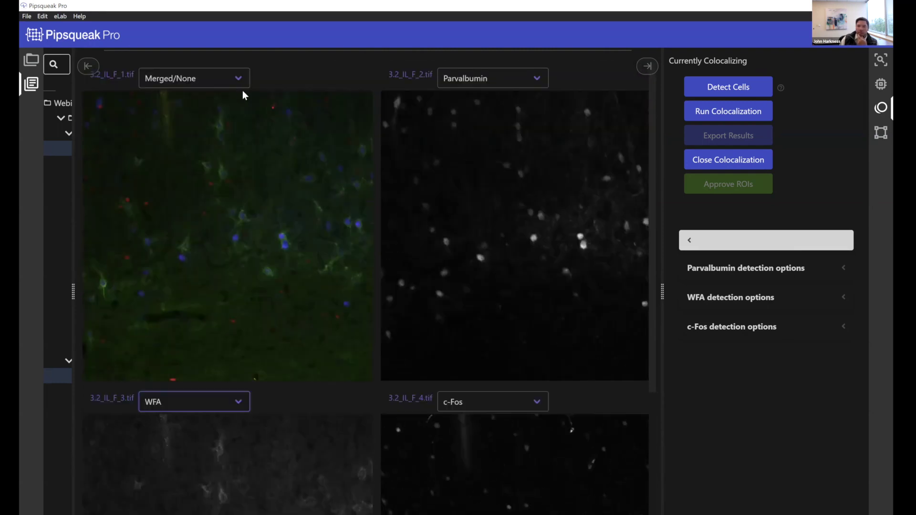
pyautogui.click(718, 95)
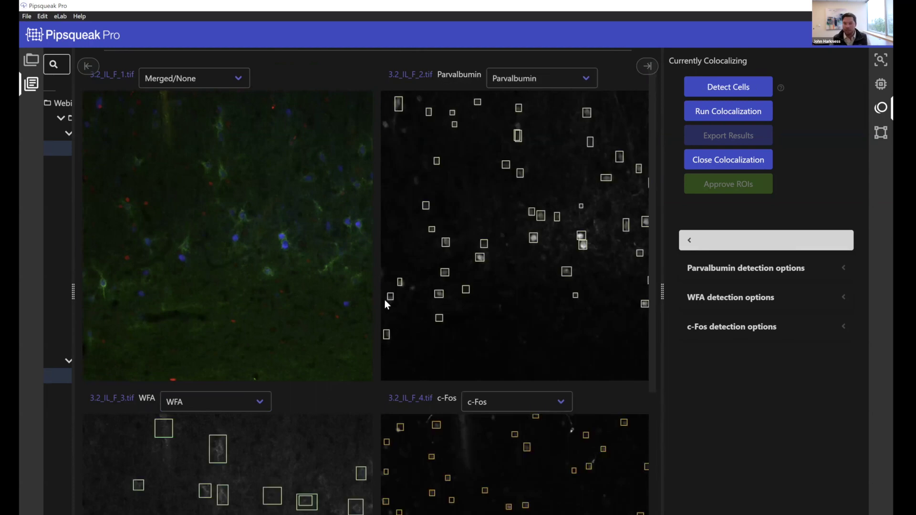
# Scroll through the detected-cell panels and open the WFA image 3.2_IL_F_3.tif alone for review
pyautogui.scroll(-4, 387, 301)
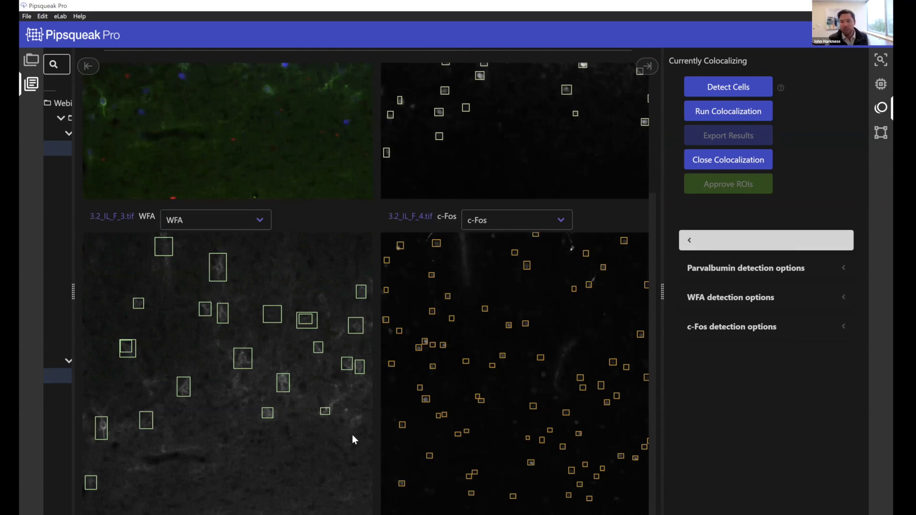
pyautogui.scroll(3, 352, 434)
pyautogui.scroll(-2, 315, 251)
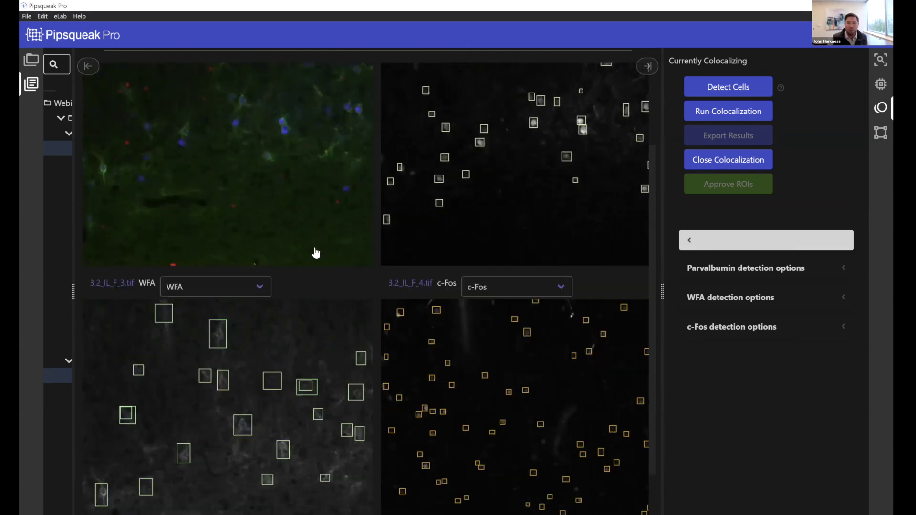
pyautogui.scroll(-2, 315, 251)
pyautogui.doubleClick(480, 279)
# Redraw one WFA cell box as a tighter rectangle
pyautogui.click(478, 265)
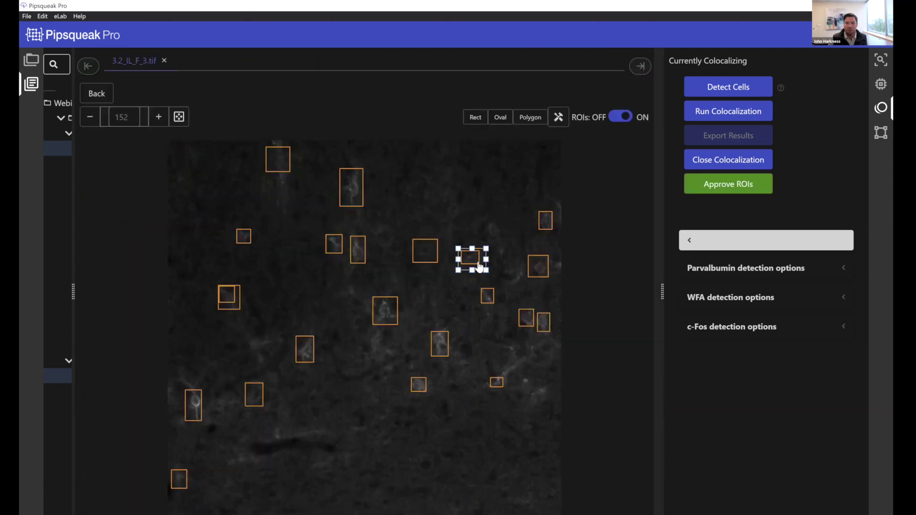
pyautogui.moveTo(481, 266); pyautogui.dragTo(455, 245)
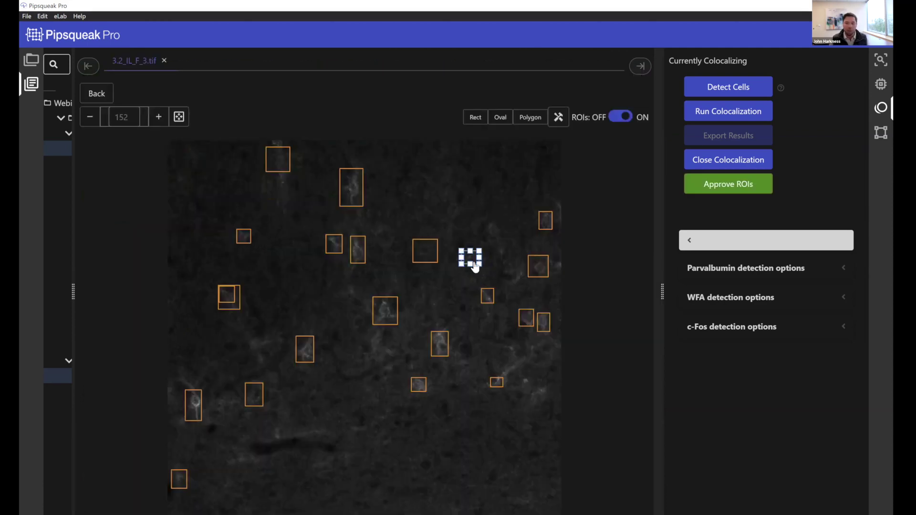
pyautogui.click(436, 373)
pyautogui.scroll(-1, 362, 334)
# Delete the top-left cell box and return to the four-image colocalization view
pyautogui.click(278, 147)
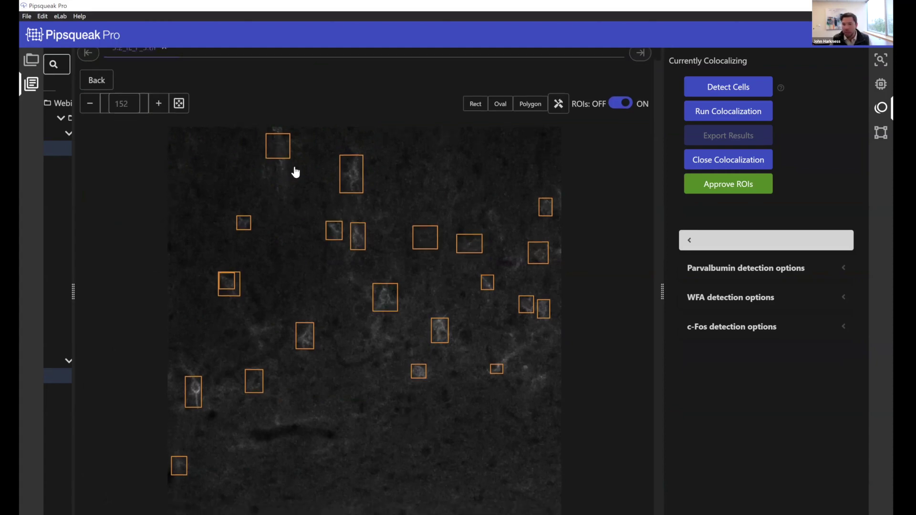
pyautogui.press('Delete')
pyautogui.scroll(1, 285, 224)
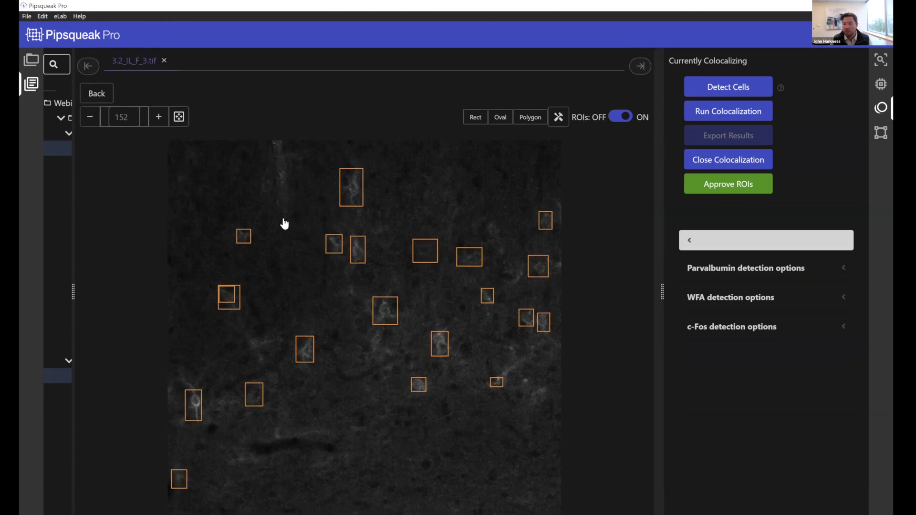
pyautogui.click(105, 93)
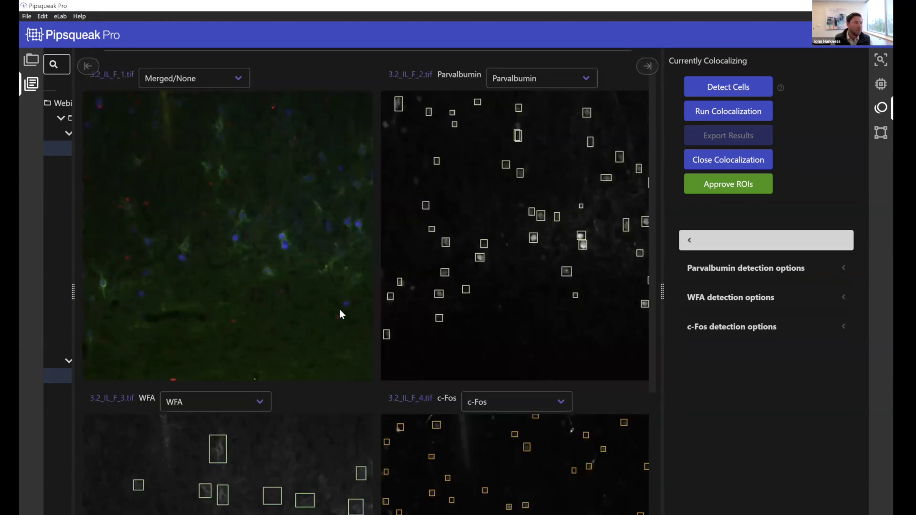
# Run colocalization to box the five matched cells on the merged 3.2_IL_F_1.tif image
pyautogui.scroll(-4, 340, 313)
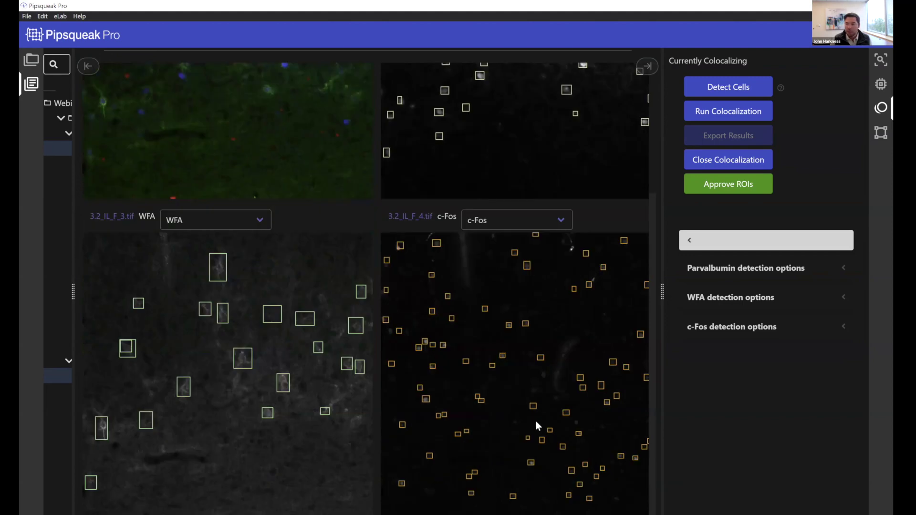
pyautogui.scroll(3, 534, 428)
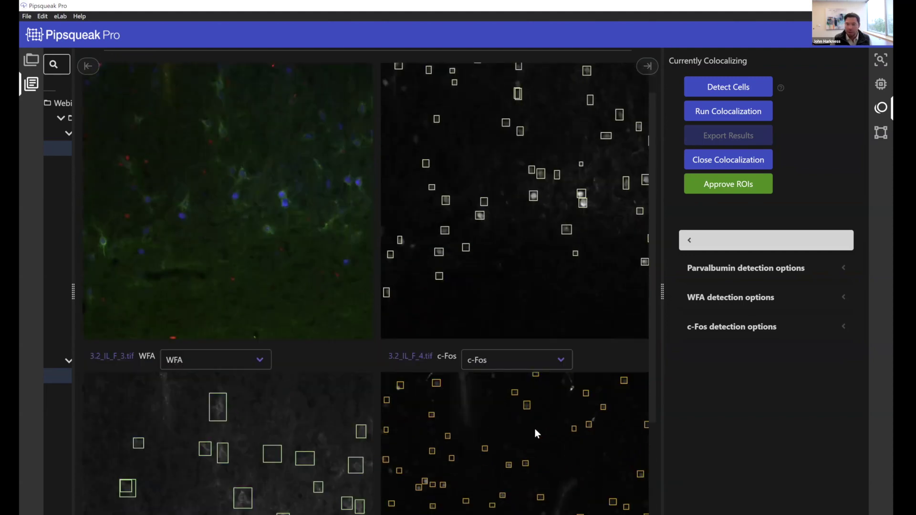
pyautogui.scroll(1, 534, 428)
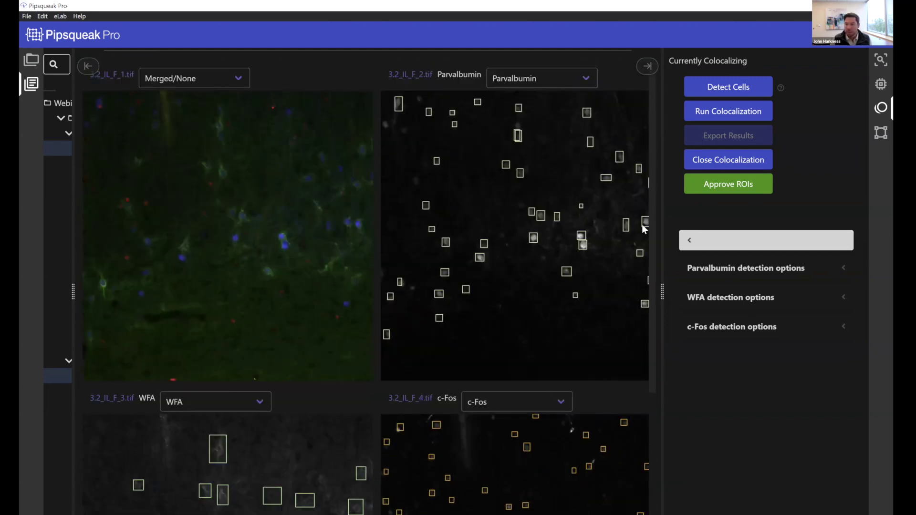
pyautogui.click(705, 113)
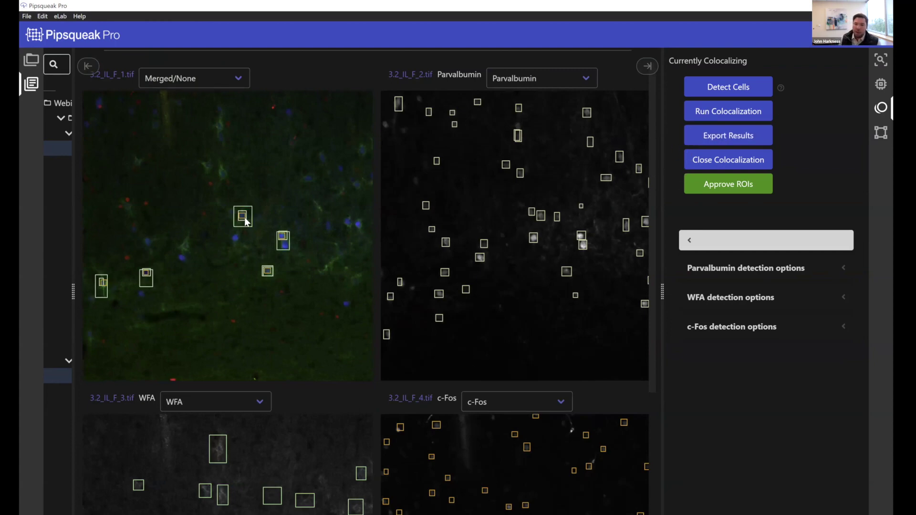
# Open the merged image alone and zoom in to inspect the colocalized cells
pyautogui.doubleClick(173, 199)
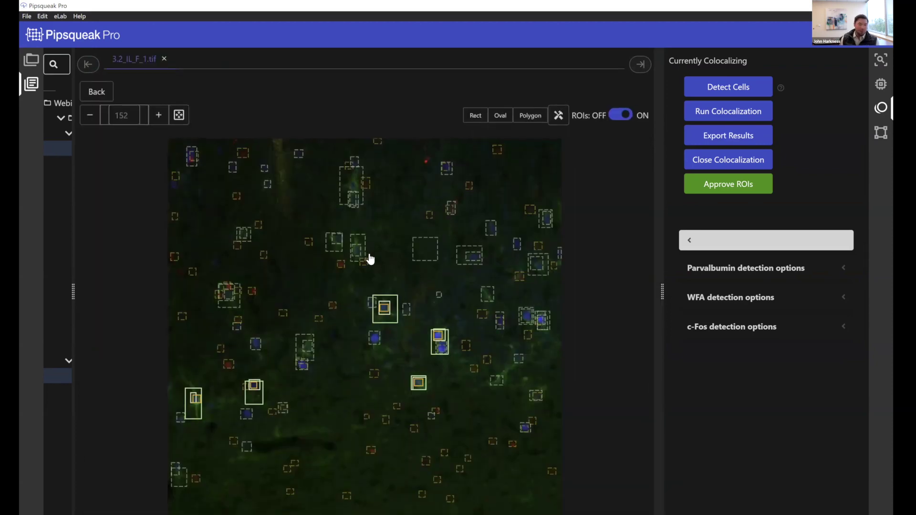
pyautogui.scroll(-1, 377, 257)
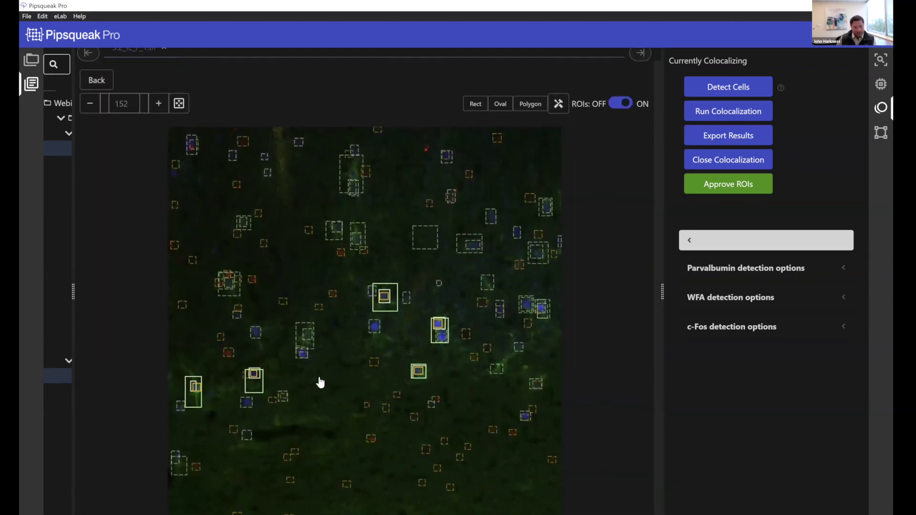
pyautogui.scroll(3, 305, 382)
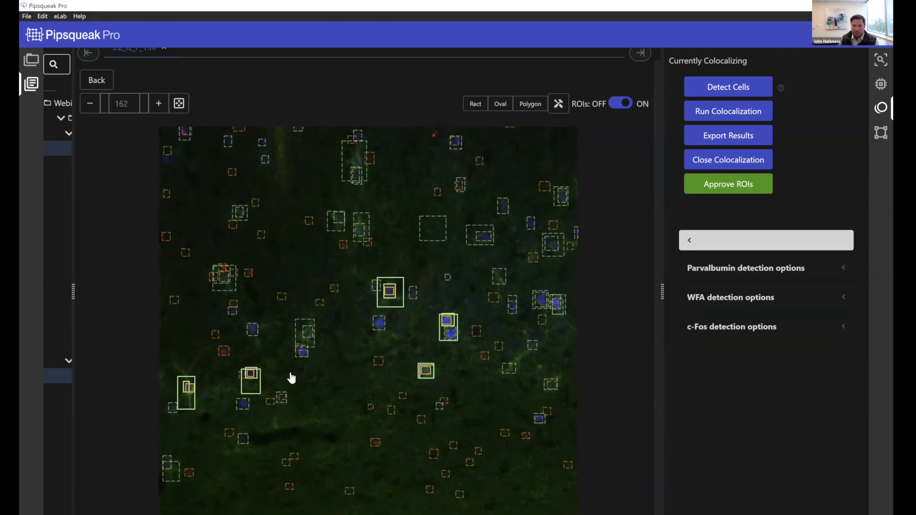
pyautogui.scroll(3, 292, 378)
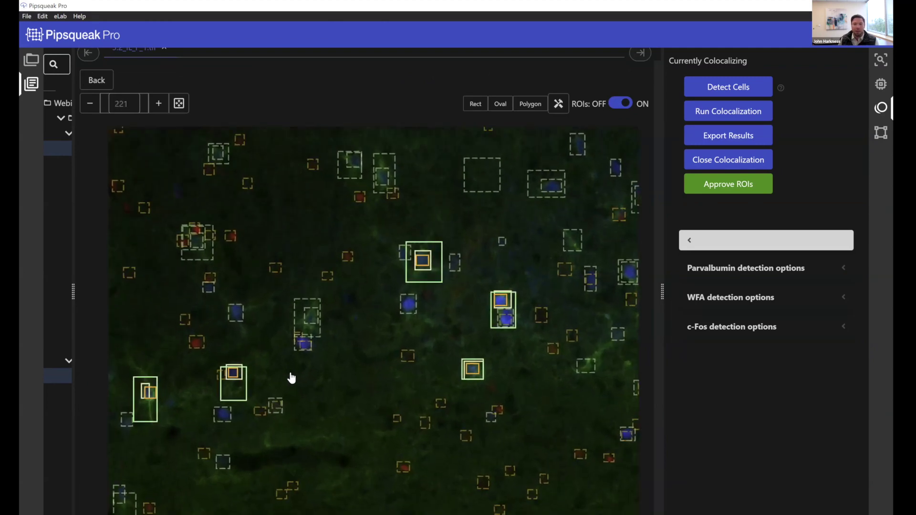
pyautogui.scroll(-2, 359, 321)
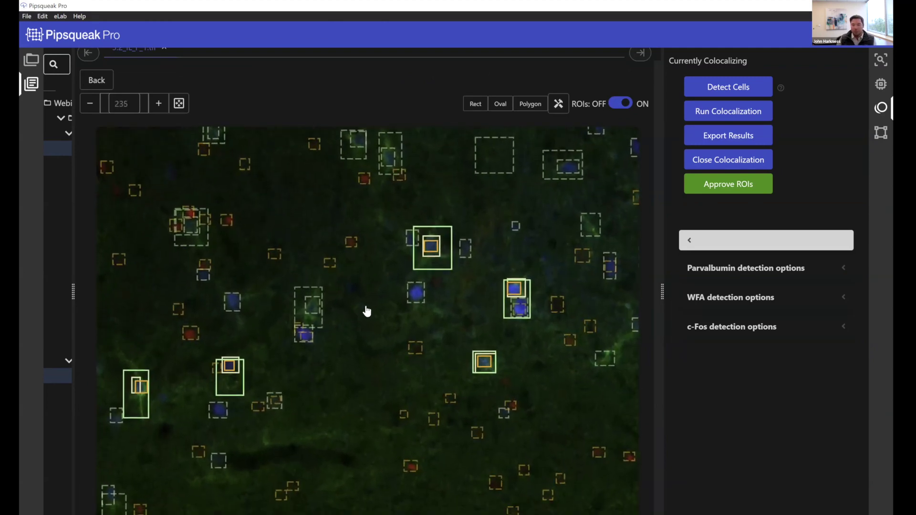
pyautogui.scroll(-1, 368, 307)
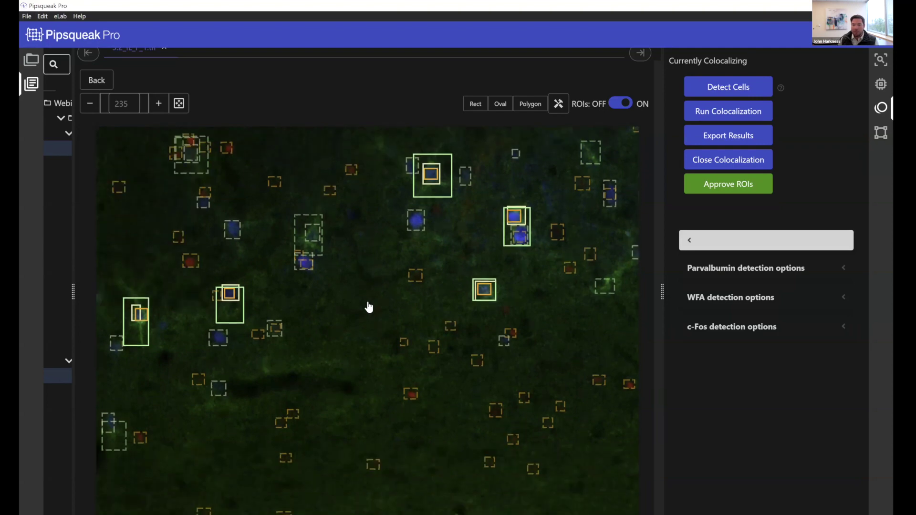
pyautogui.scroll(1, 374, 322)
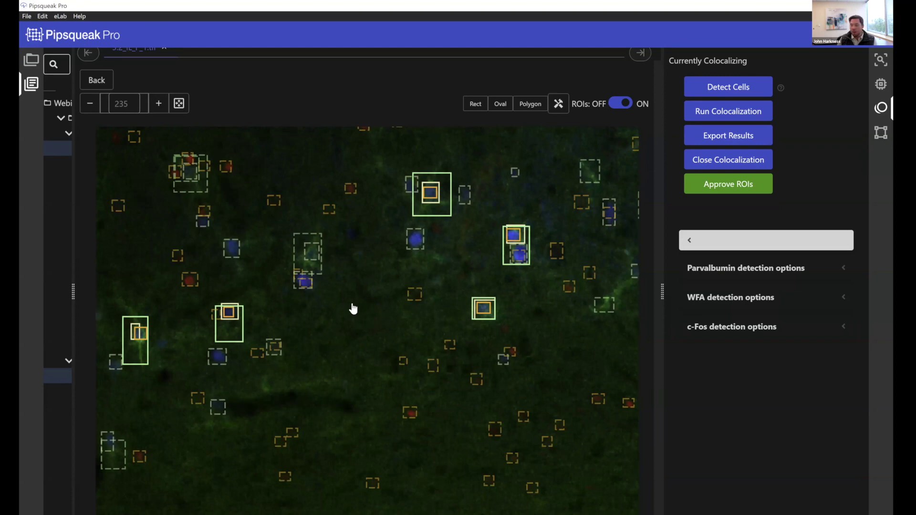
pyautogui.click(161, 104)
pyautogui.scroll(2, 423, 392)
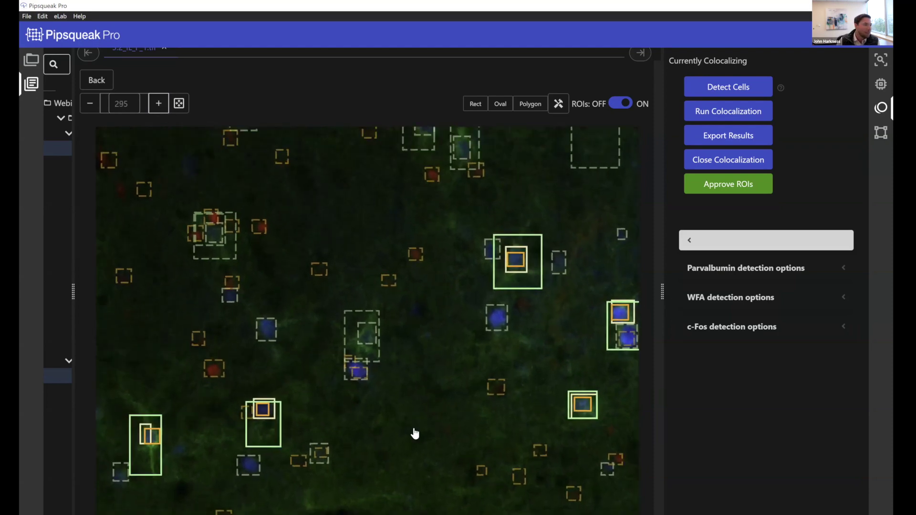
pyautogui.scroll(-2, 403, 358)
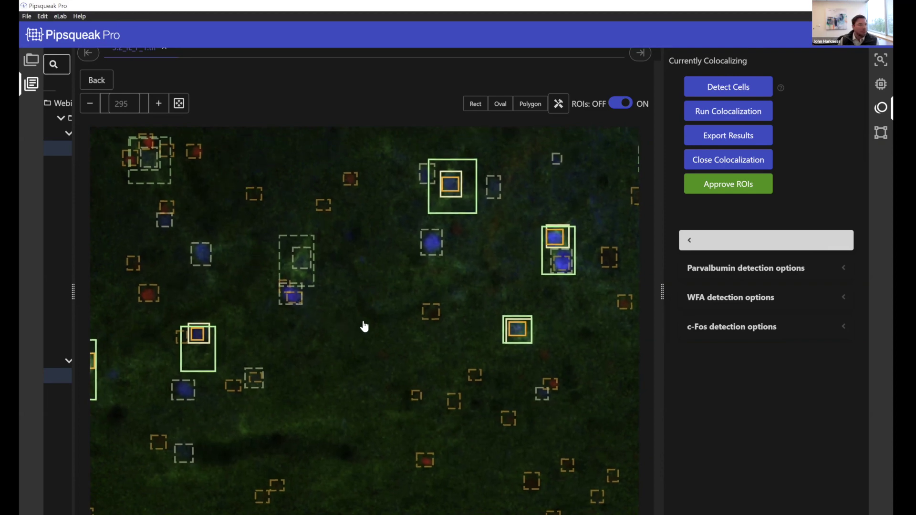
# Return to the four-channel view and export results as 3.2_IL_F_2_coloc_results.csv
pyautogui.scroll(-4, 313, 305)
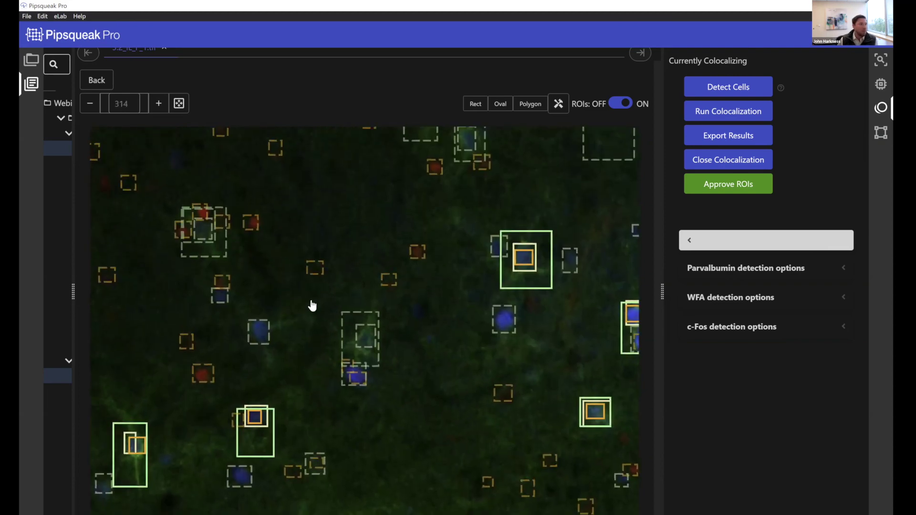
pyautogui.scroll(-3, 377, 372)
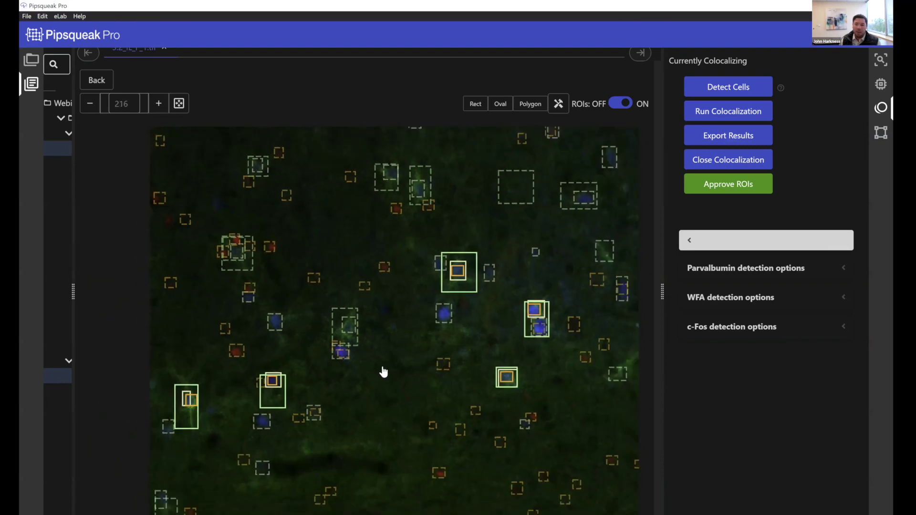
pyautogui.scroll(-2, 354, 382)
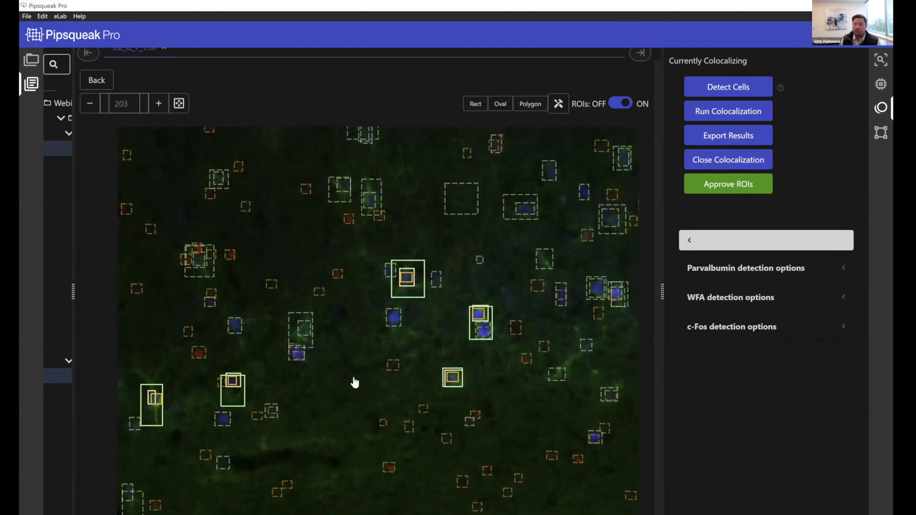
pyautogui.click(94, 80)
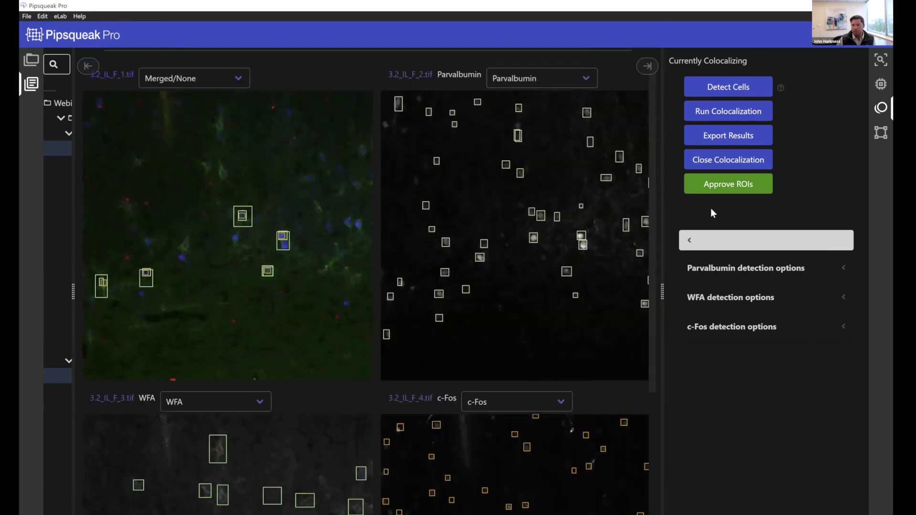
pyautogui.click(739, 139)
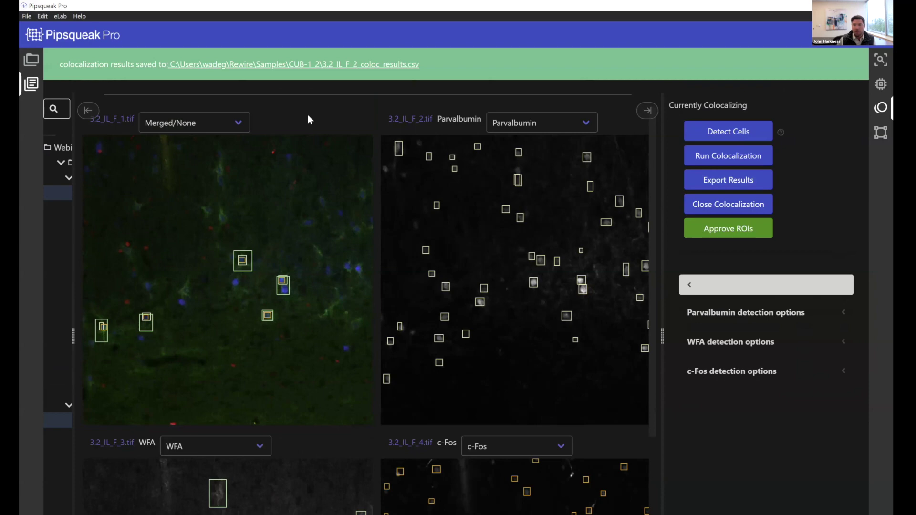
# Open 3.2_IL_F_2_coloc_results.csv from its folder in Visual Studio Code and bring it forward
pyautogui.click(307, 65)
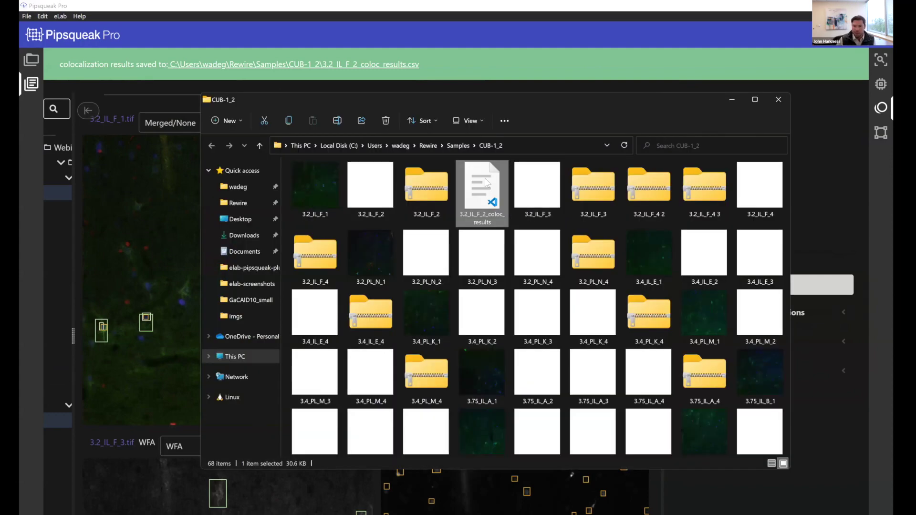
pyautogui.rightClick(486, 183)
pyautogui.moveTo(579, 228)
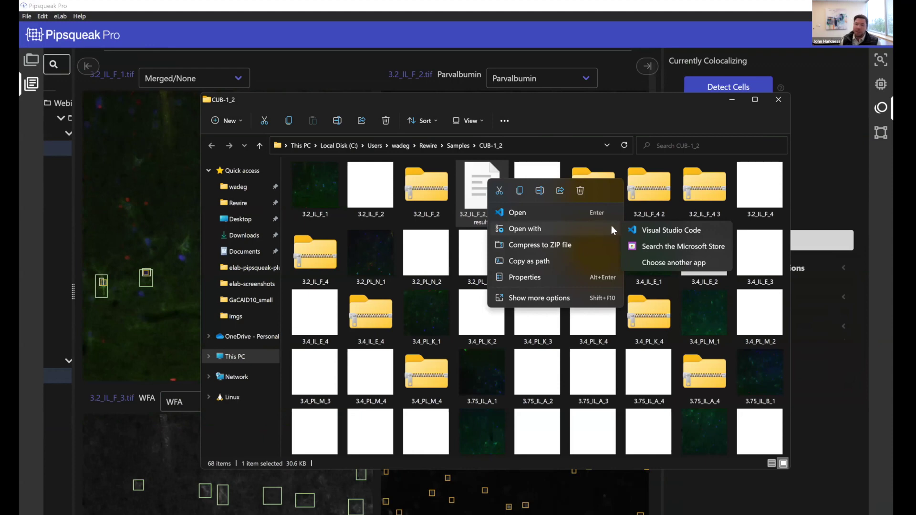
pyautogui.click(673, 230)
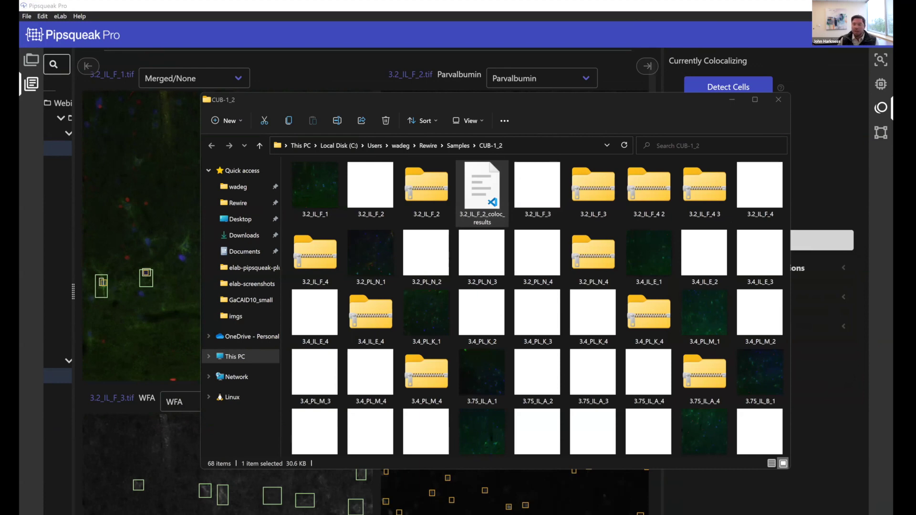
pyautogui.click(732, 100)
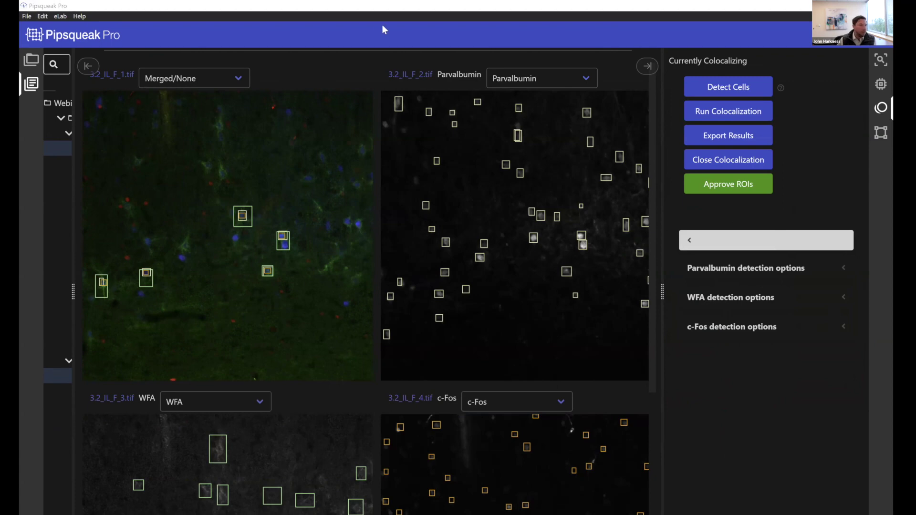
pyautogui.hotkey('alt', 'Tab')
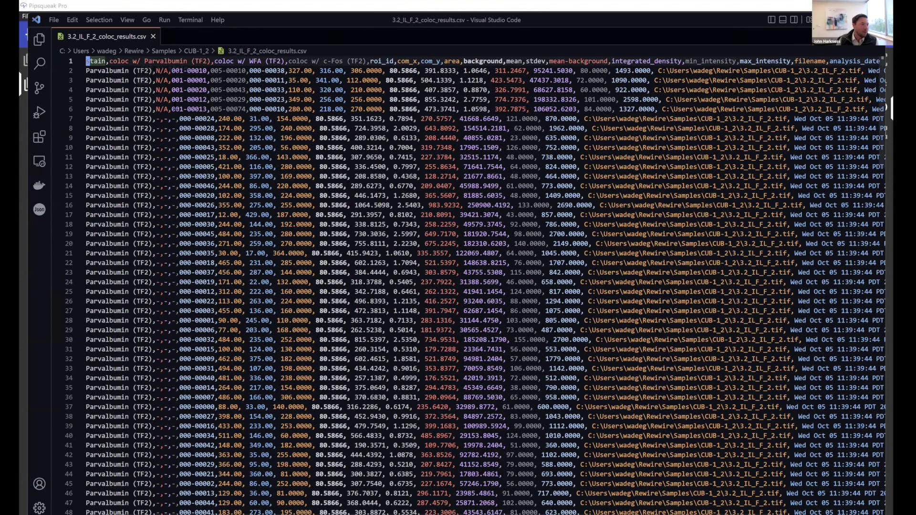
pyautogui.hscroll(2, 200, 108)
pyautogui.hscroll(-2, 196, 115)
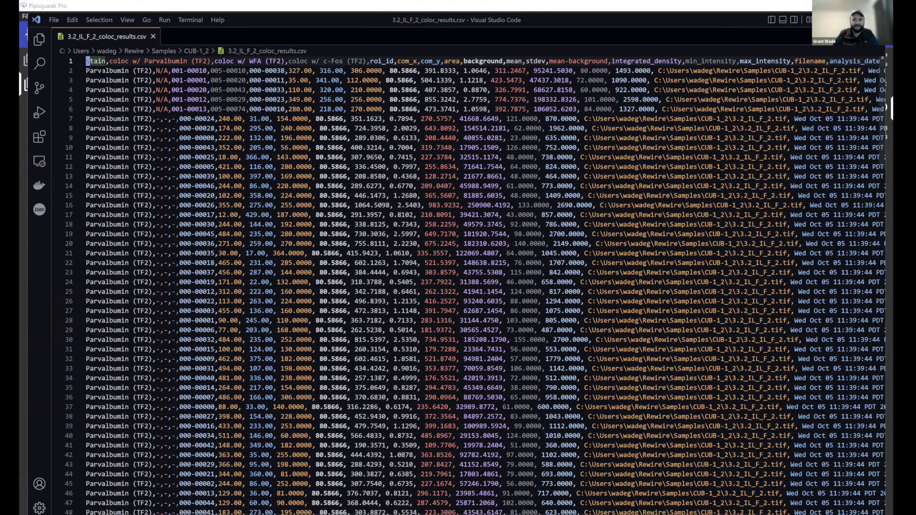
pyautogui.press('Down')
pyautogui.press('Right')
pyautogui.press('Right')
pyautogui.press('Right')
pyautogui.press('Right')
pyautogui.keyDown('shift'); pyautogui.click(315, 109); pyautogui.keyUp('shift')
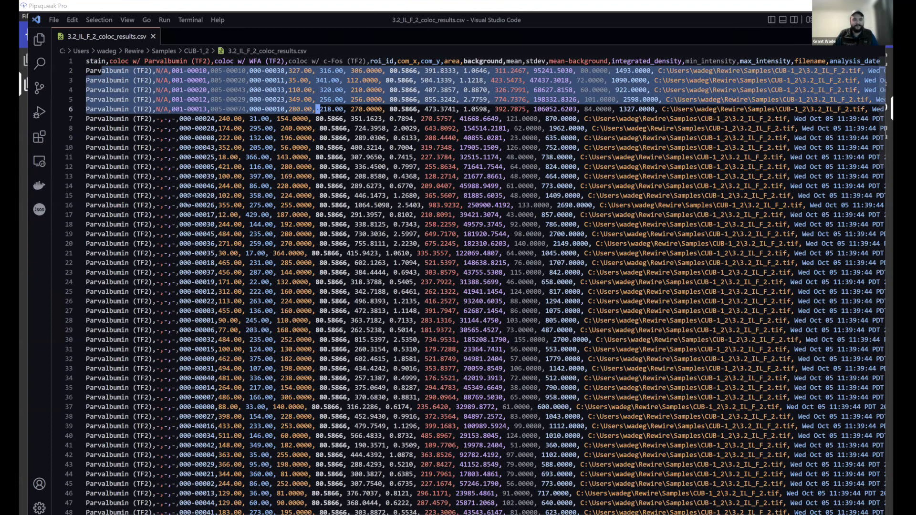
pyautogui.scroll(-10, 477, 286)
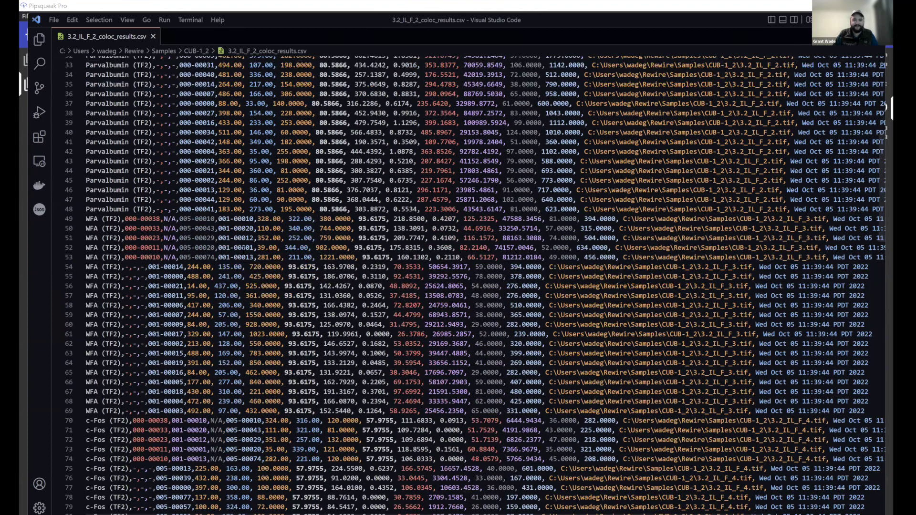
pyautogui.moveTo(253, 257)
pyautogui.mouseDown()
pyautogui.moveTo(86, 217)
pyautogui.moveTo(238, 238)
pyautogui.moveTo(245, 256)
pyautogui.mouseUp()
pyautogui.scroll(-7, 130, 216)
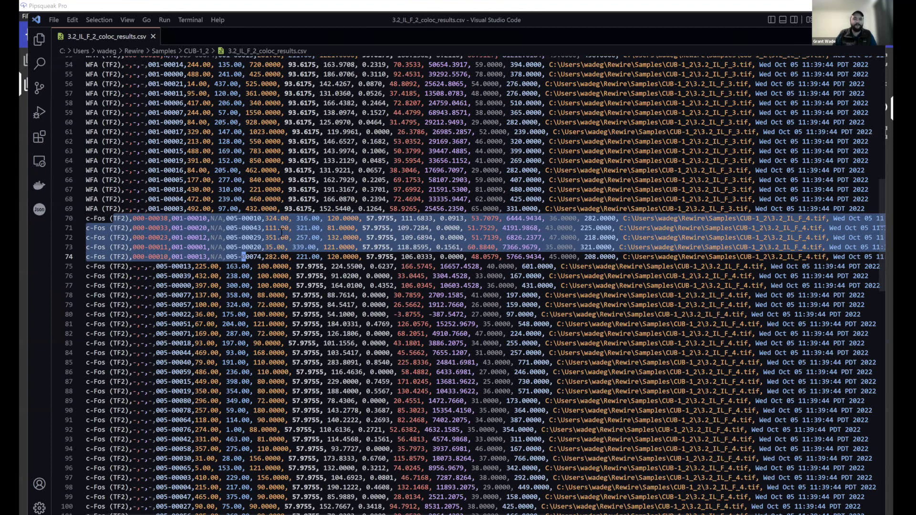
pyautogui.scroll(16, 282, 233)
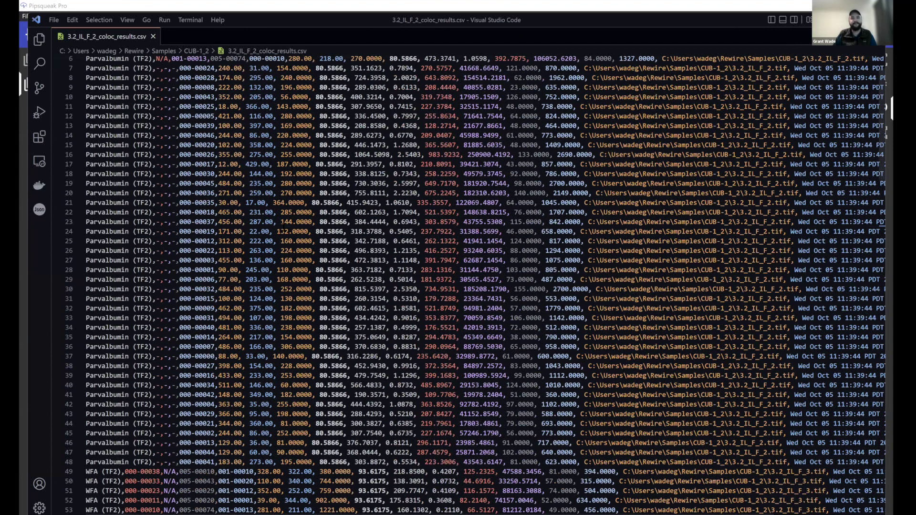
pyautogui.scroll(2, 285, 217)
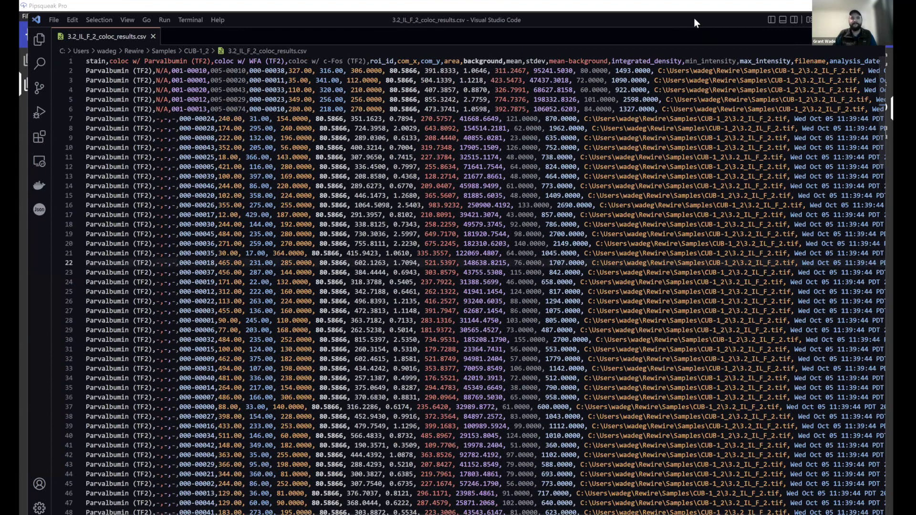
# Return to Pipsqueak Pro and widen the file tree sidebar to show full folder names
pyautogui.hotkey('alt', 'Tab')
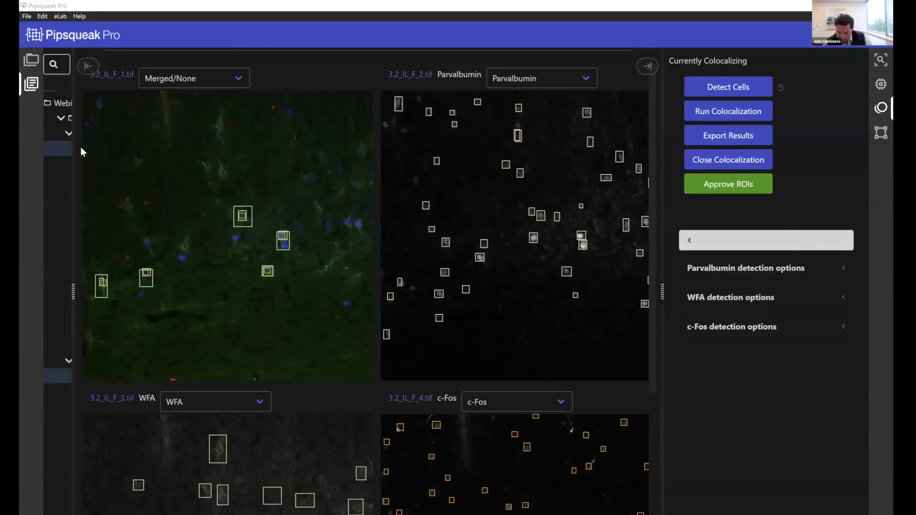
pyautogui.moveTo(73, 166); pyautogui.dragTo(209, 175)
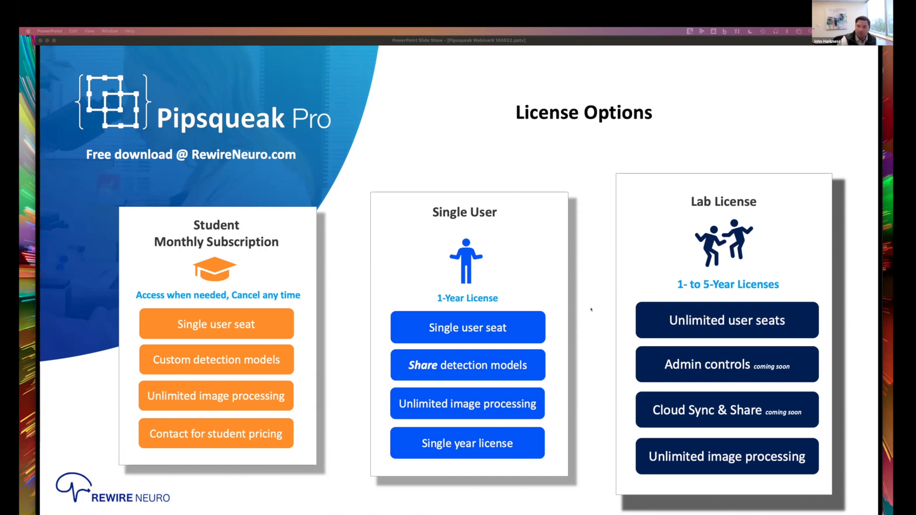
# Advance the slide show through 'Pipsqueak Pro available now!' to the 'Check out our blog!' slide
pyautogui.press('Right')
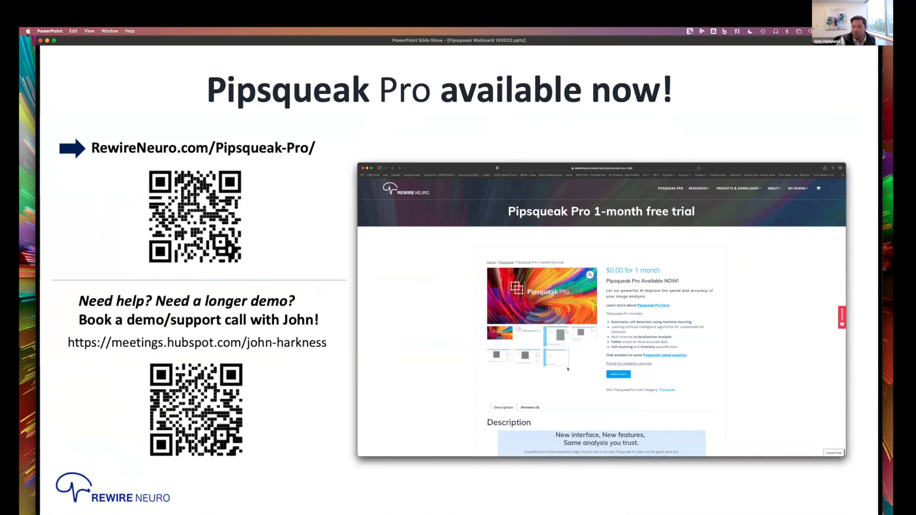
pyautogui.press('Right')
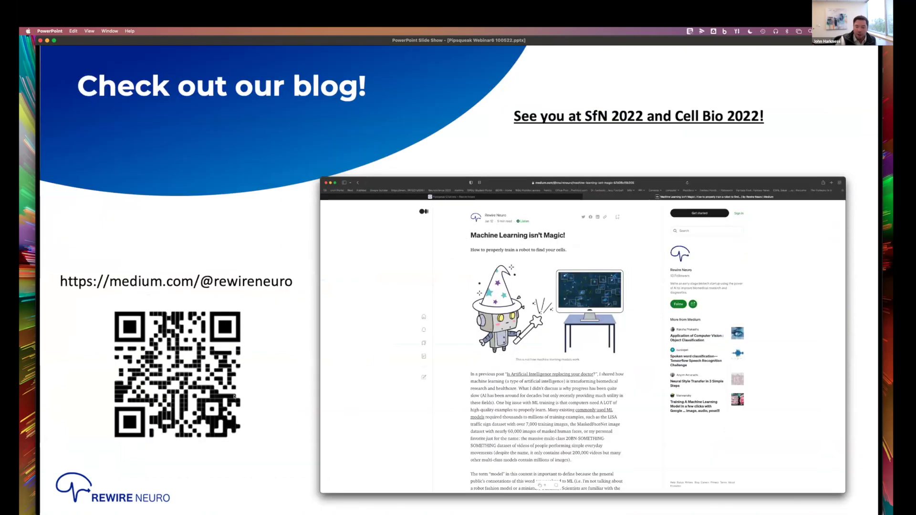
pyautogui.press('Left')
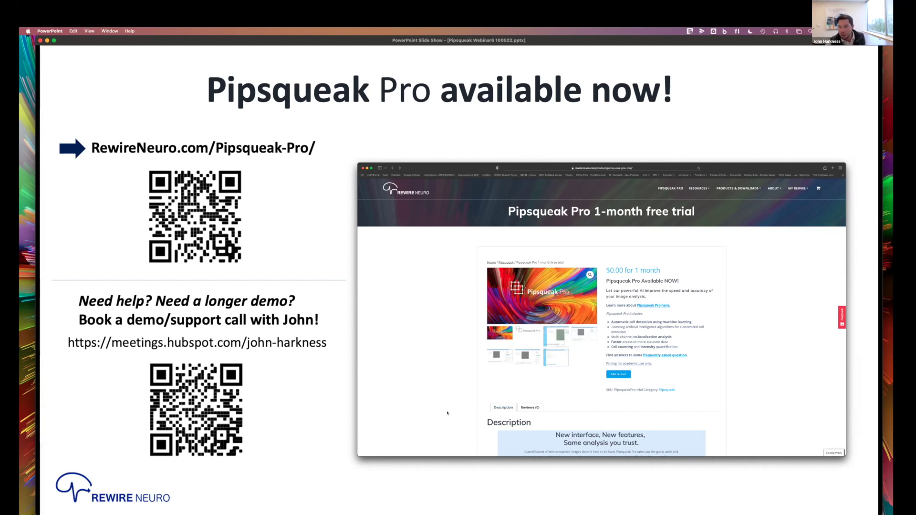
pyautogui.click(403, 393)
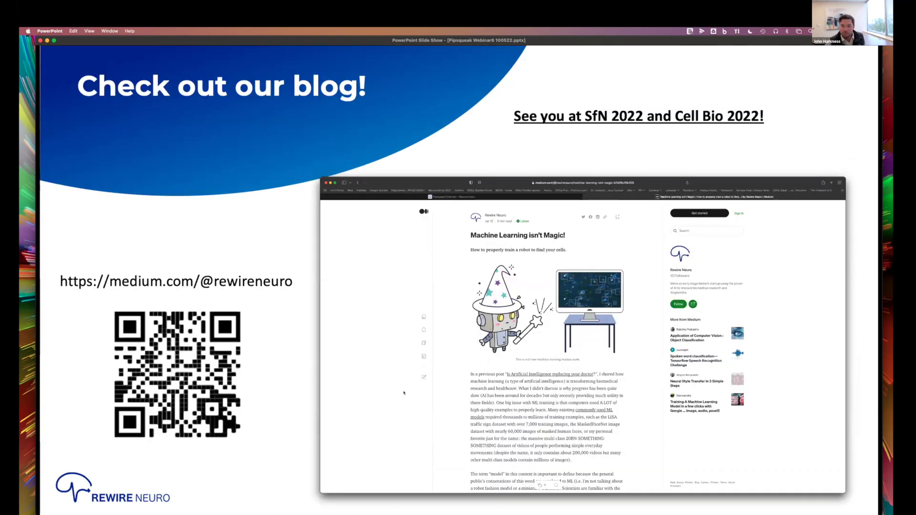